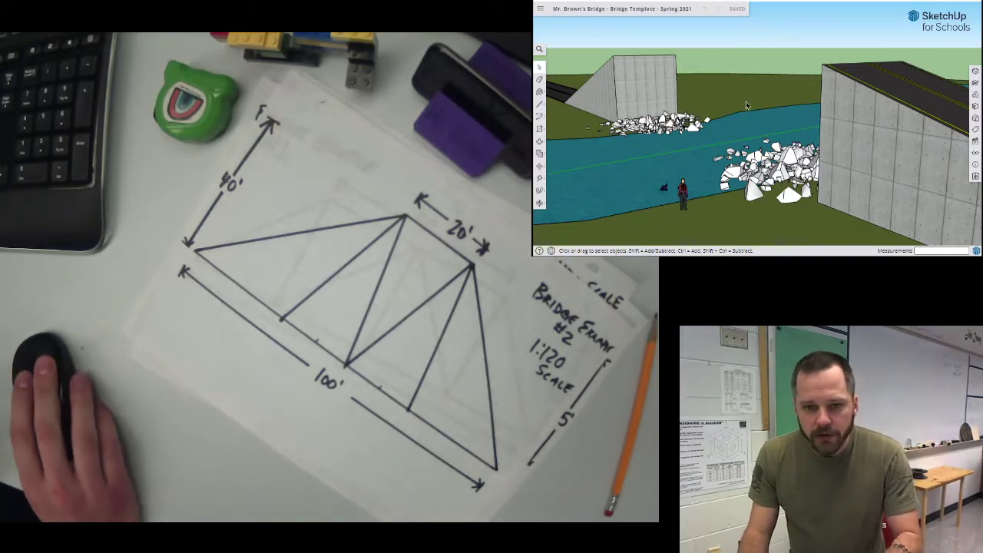
- Orbit the river scene until you look upstream with both abutments in view
{"action": "middle_click_drag", "start_coordinate": [725, 92], "coordinate": [764, 137]}
{"action": "mouse_move", "coordinate": [883, 148]}
{"action": "middle_mouse_down"}
{"action": "mouse_move", "coordinate": [686, 139]}
{"action": "mouse_move", "coordinate": [609, 68]}
{"action": "middle_mouse_up"}
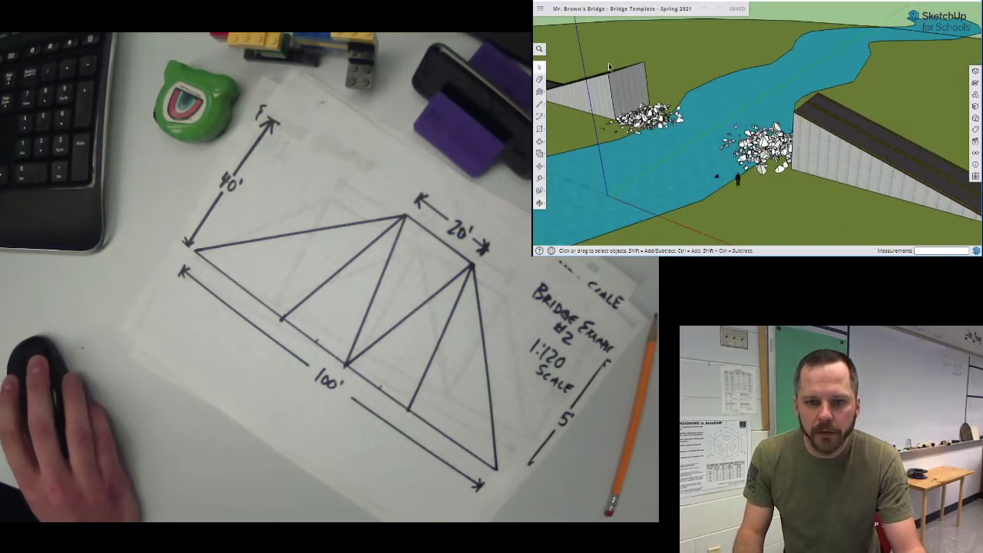
{"action": "middle_click_drag", "start_coordinate": [768, 146], "coordinate": [801, 123]}
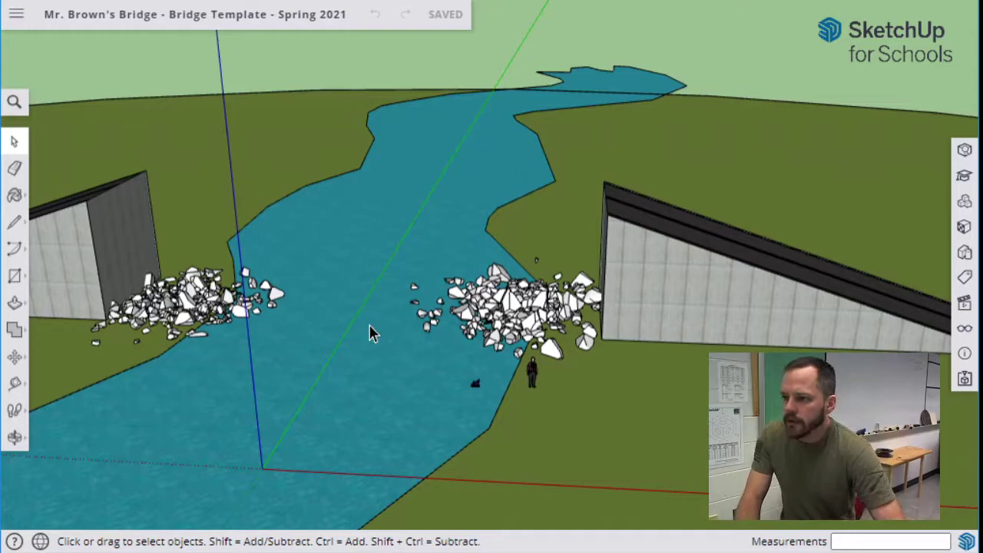
- Window-select the entire river scene, revealing locked abutment walls and unlocked rubble piles
{"action": "mouse_move", "coordinate": [338, 278]}
{"action": "middle_mouse_down", "text": "shift"}
{"action": "mouse_move", "coordinate": [345, 268]}
{"action": "mouse_move", "coordinate": [392, 265]}
{"action": "mouse_move", "coordinate": [362, 275]}
{"action": "mouse_move", "coordinate": [347, 230]}
{"action": "middle_mouse_up", "text": "shift"}
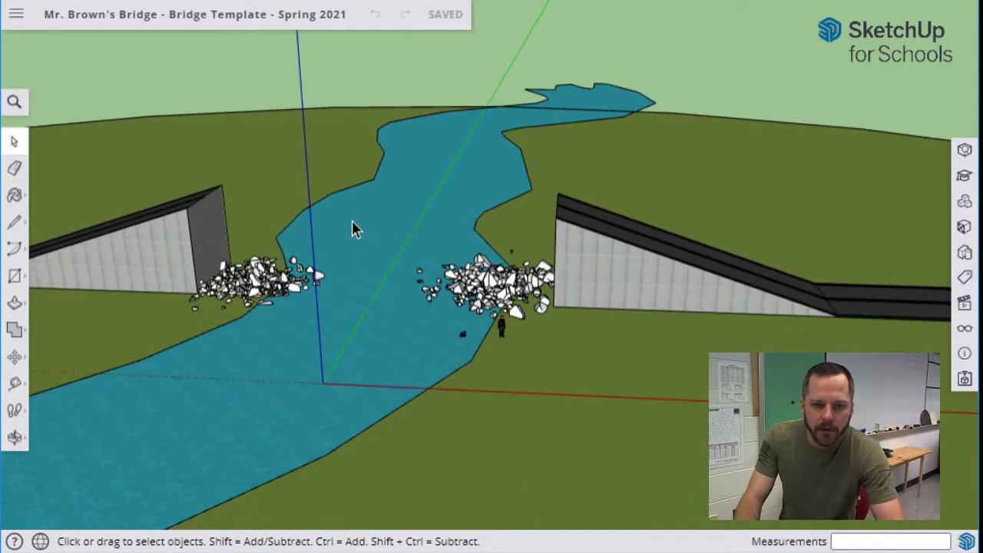
{"action": "mouse_move", "coordinate": [446, 265]}
{"action": "middle_mouse_down"}
{"action": "mouse_move", "coordinate": [184, 254]}
{"action": "mouse_move", "coordinate": [300, 330]}
{"action": "mouse_move", "coordinate": [463, 322]}
{"action": "mouse_move", "coordinate": [511, 259]}
{"action": "mouse_move", "coordinate": [417, 231]}
{"action": "mouse_move", "coordinate": [449, 255]}
{"action": "middle_mouse_up"}
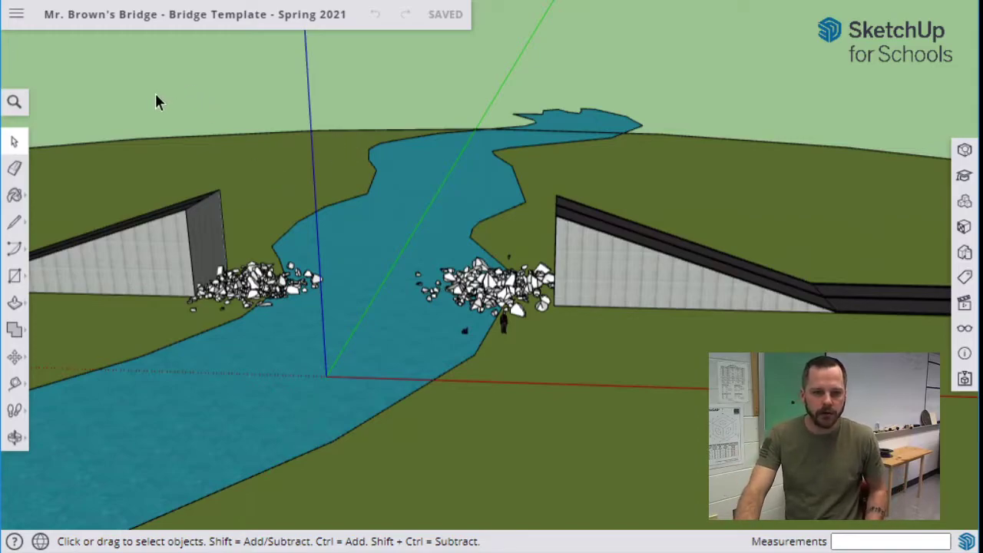
{"action": "left_click_drag", "start_coordinate": [95, 63], "coordinate": [708, 441]}
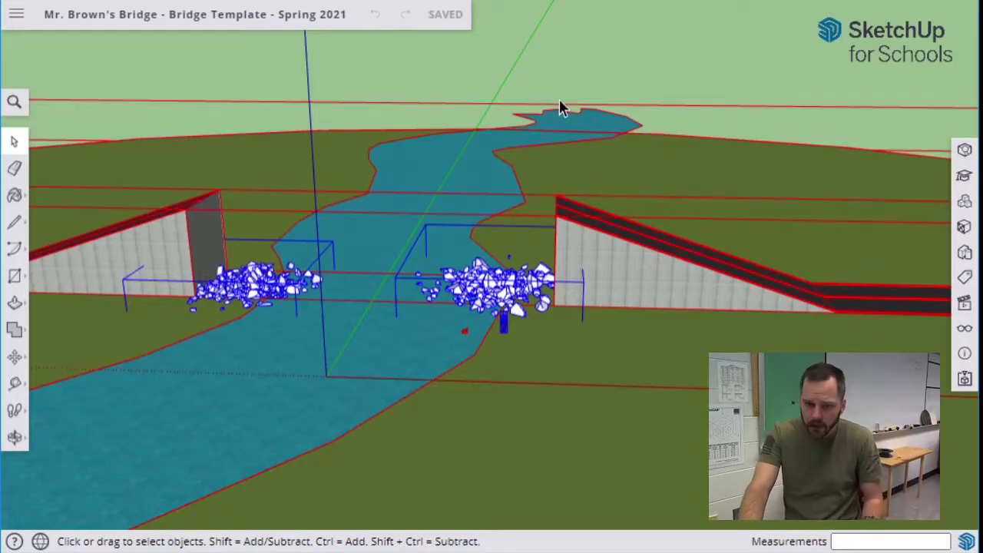
- Zoom in from a higher angle and select the rubble pile by the right abutment
{"action": "middle_click_drag", "start_coordinate": [530, 284], "coordinate": [384, 255]}
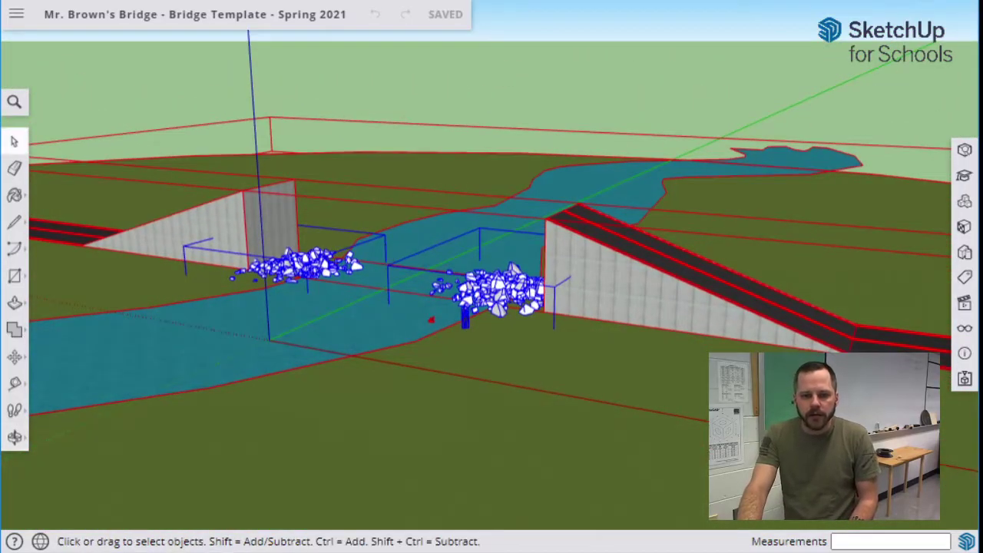
{"action": "scroll", "coordinate": [485, 323], "scroll_direction": "up", "scroll_amount": 10}
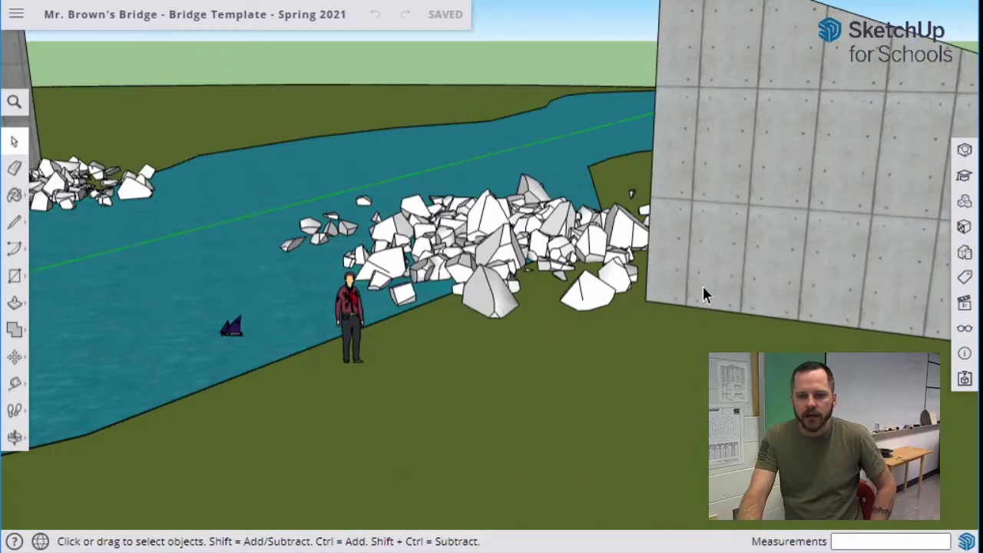
{"action": "scroll", "coordinate": [676, 220], "scroll_direction": "down", "scroll_amount": 5}
{"action": "middle_click_drag", "start_coordinate": [654, 420], "coordinate": [647, 206]}
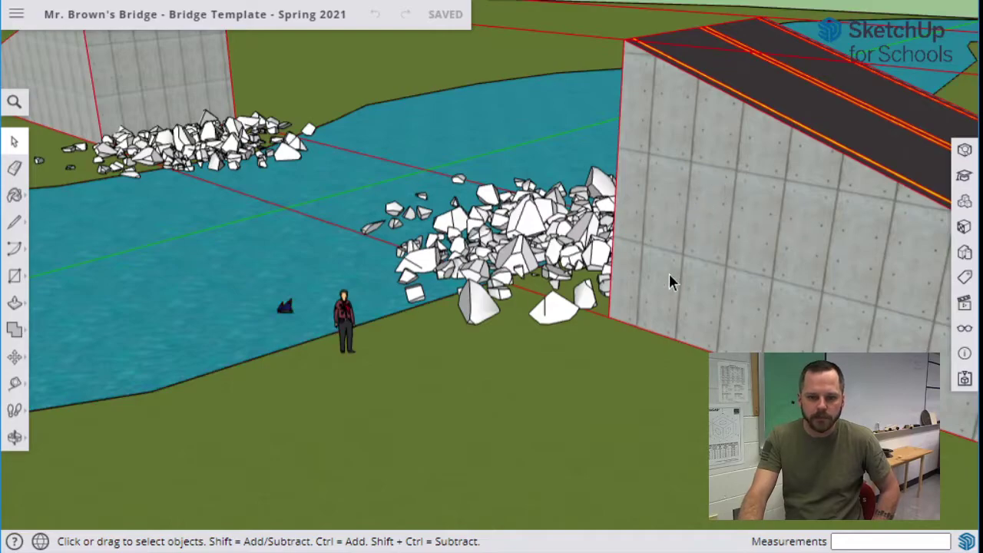
{"action": "left_click", "coordinate": [510, 261]}
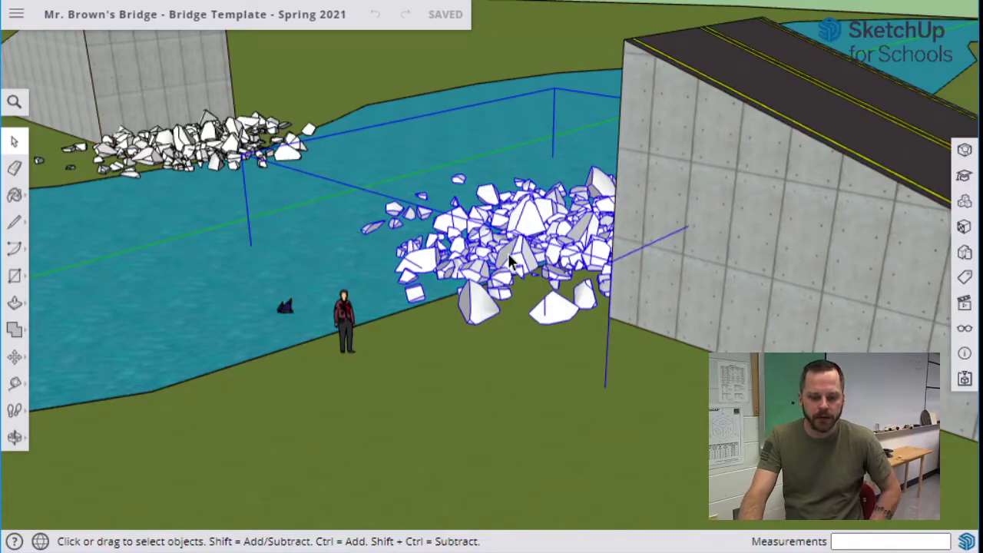
{"action": "left_click", "coordinate": [508, 260]}
{"action": "left_click", "coordinate": [510, 264]}
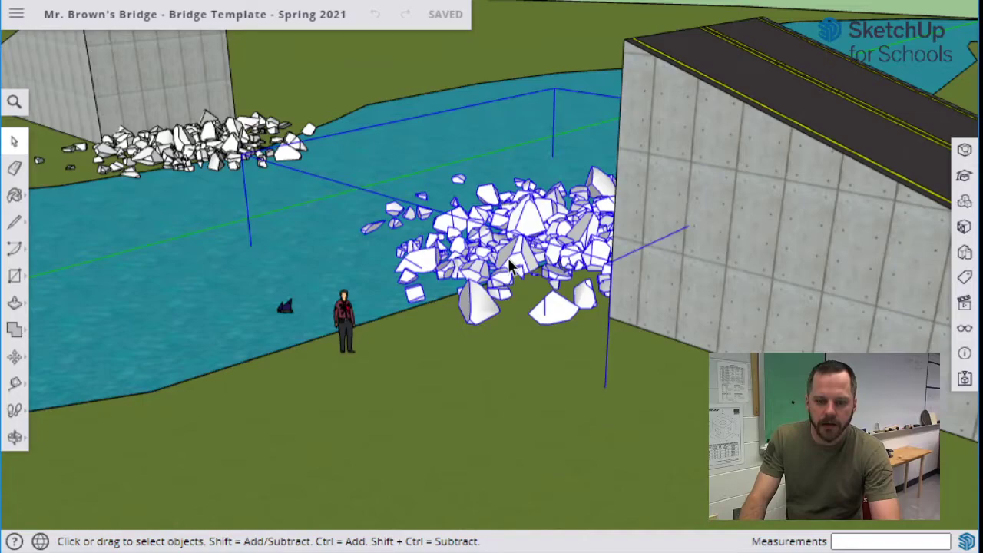
- Move the rubble pile out into the river, then undo the move
{"action": "key", "text": "m"}
{"action": "left_click", "coordinate": [510, 264]}
{"action": "left_click", "coordinate": [768, 248]}
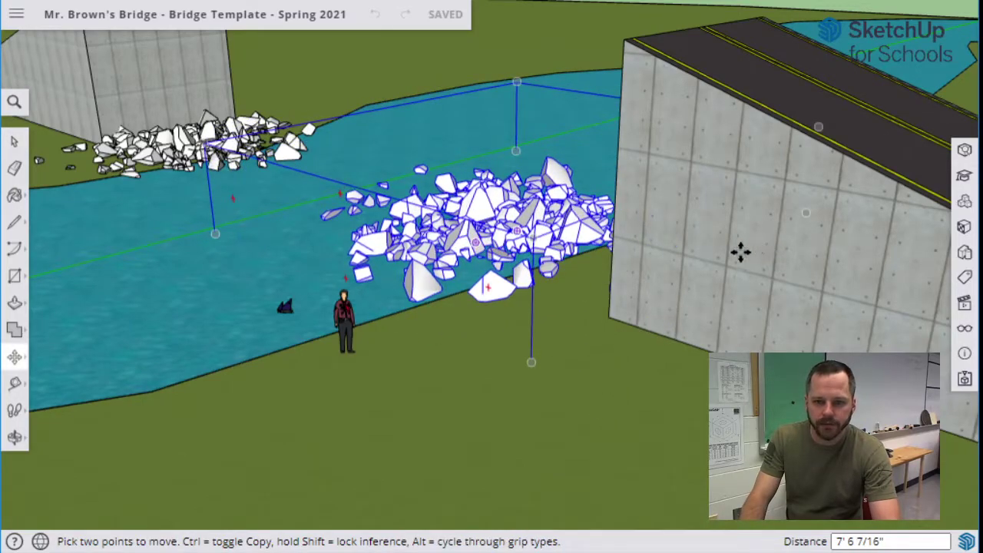
{"action": "left_click", "coordinate": [654, 211]}
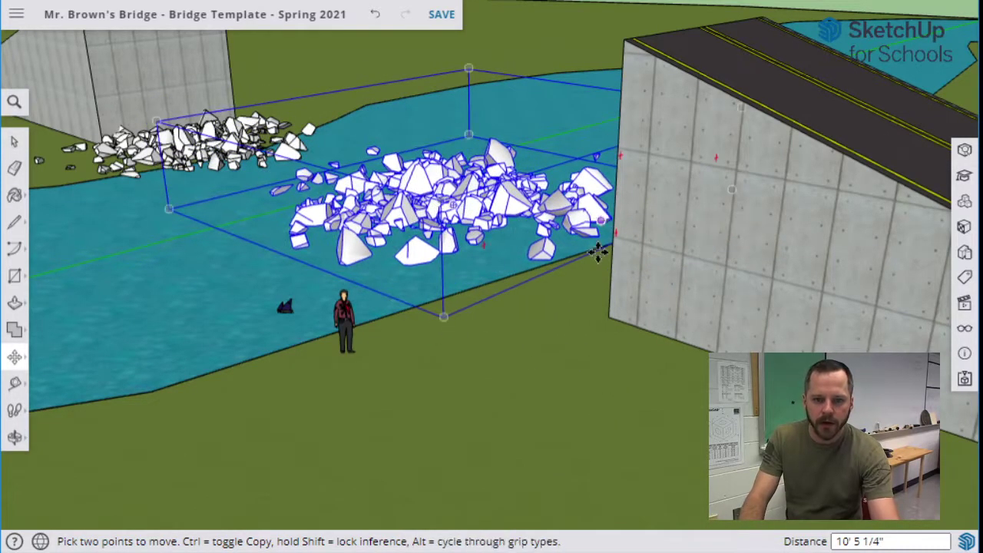
{"action": "key", "text": "ctrl+z"}
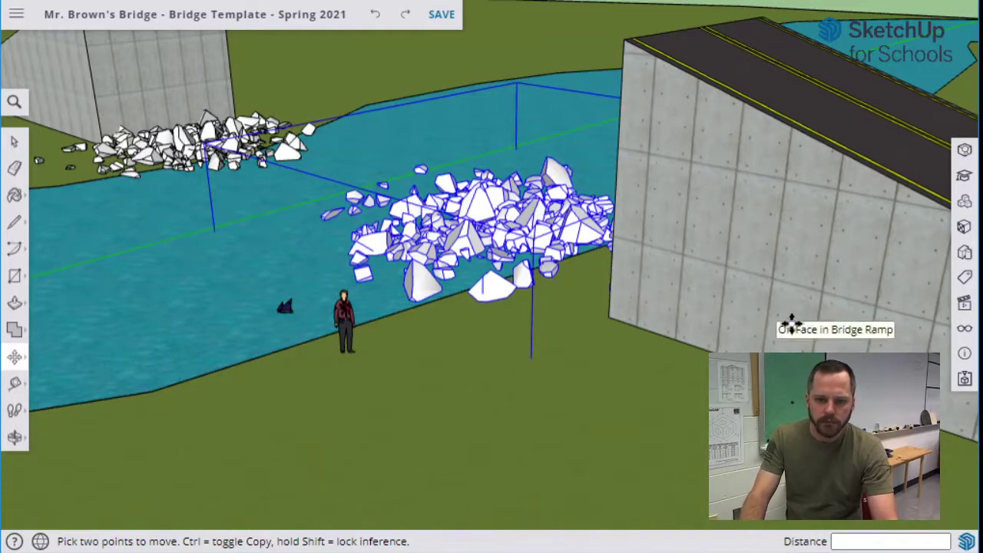
- Lock the rubble pile, then unlock it again
{"action": "right_click", "coordinate": [474, 239]}
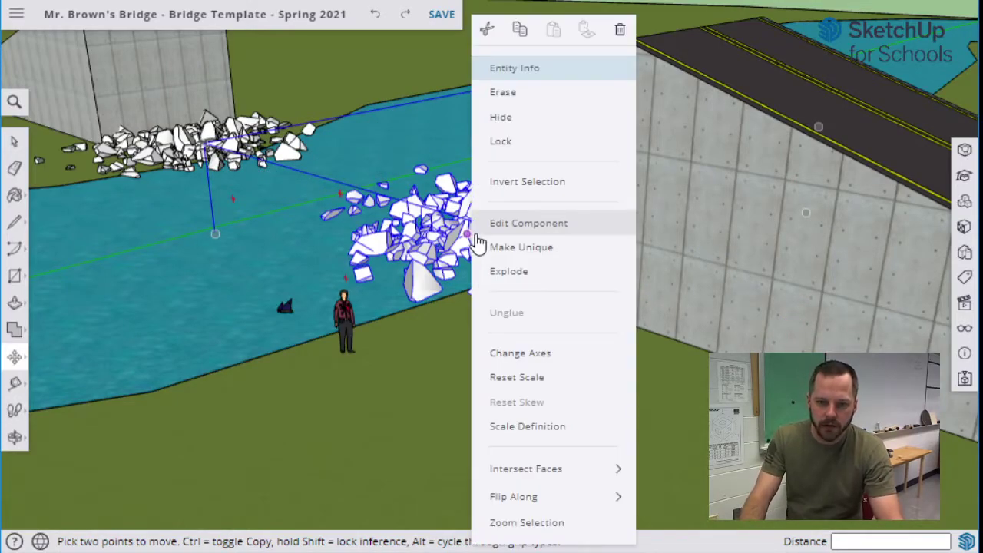
{"action": "left_click", "coordinate": [501, 141]}
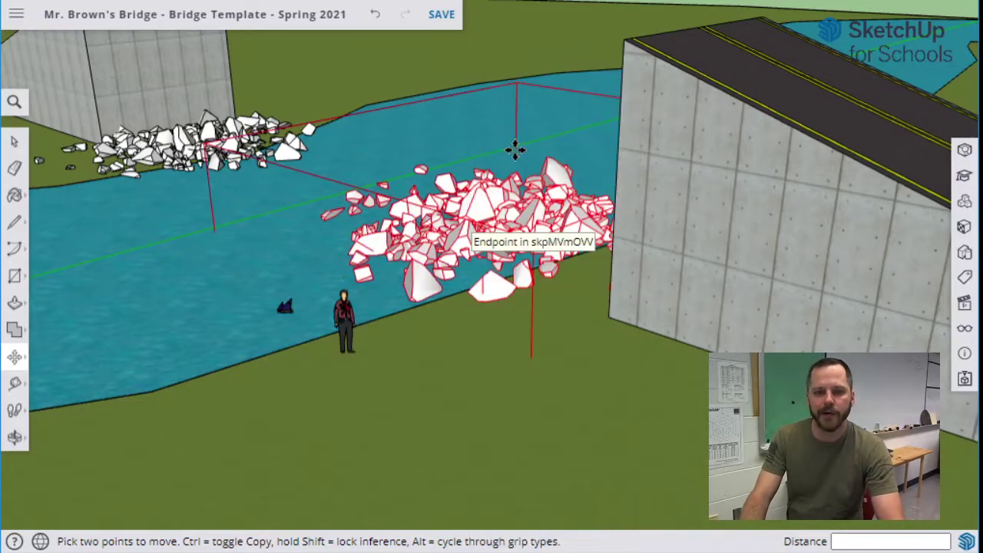
{"action": "right_click", "coordinate": [470, 230]}
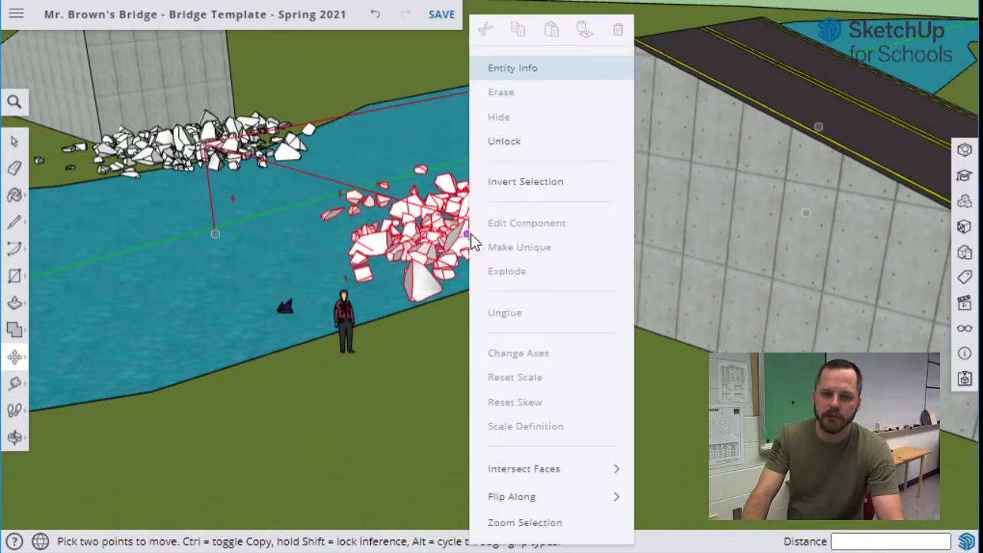
{"action": "left_click", "coordinate": [504, 142]}
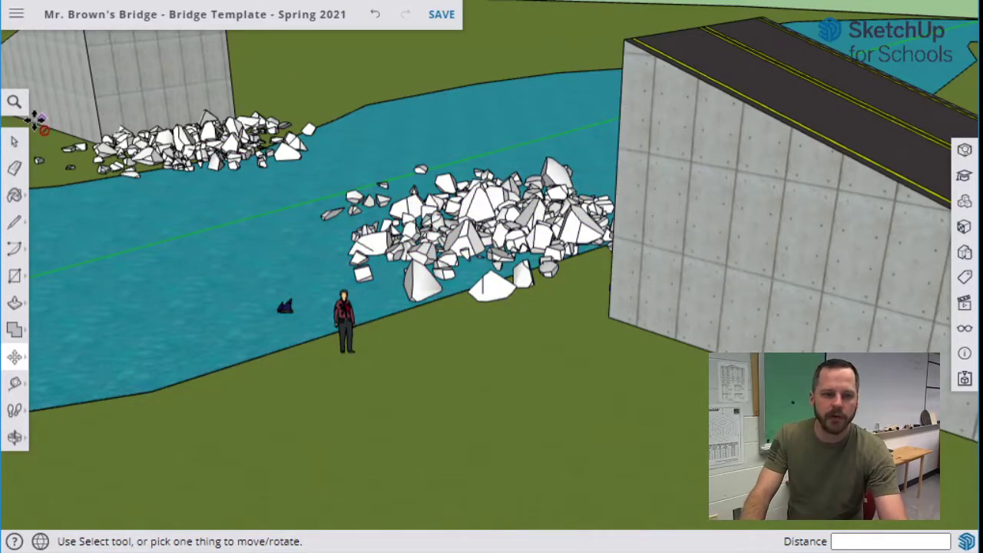
- Unlock the right abutment wall and relock it, then zoom out over the site
{"action": "left_click", "coordinate": [14, 142]}
{"action": "left_click", "coordinate": [712, 178]}
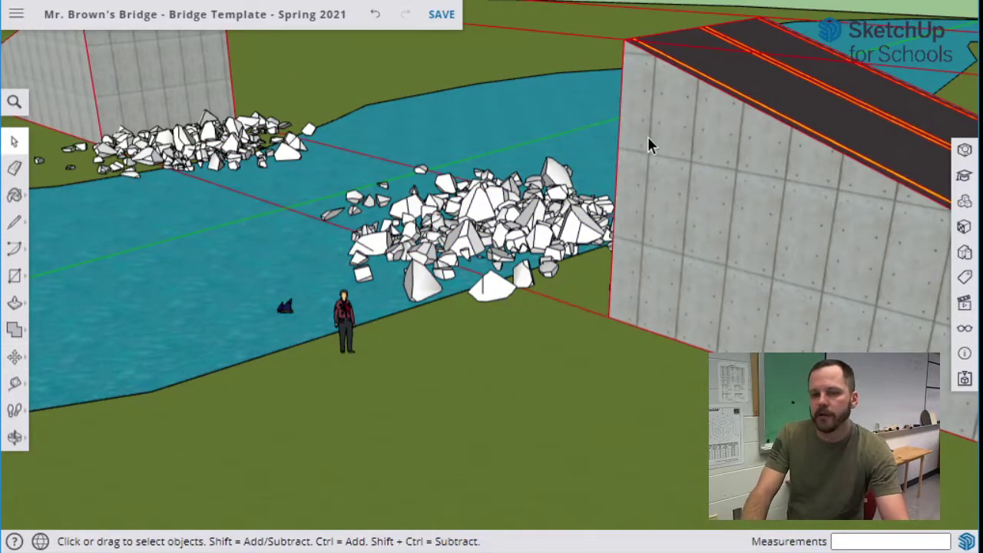
{"action": "right_click", "coordinate": [675, 148]}
{"action": "left_click", "coordinate": [699, 131]}
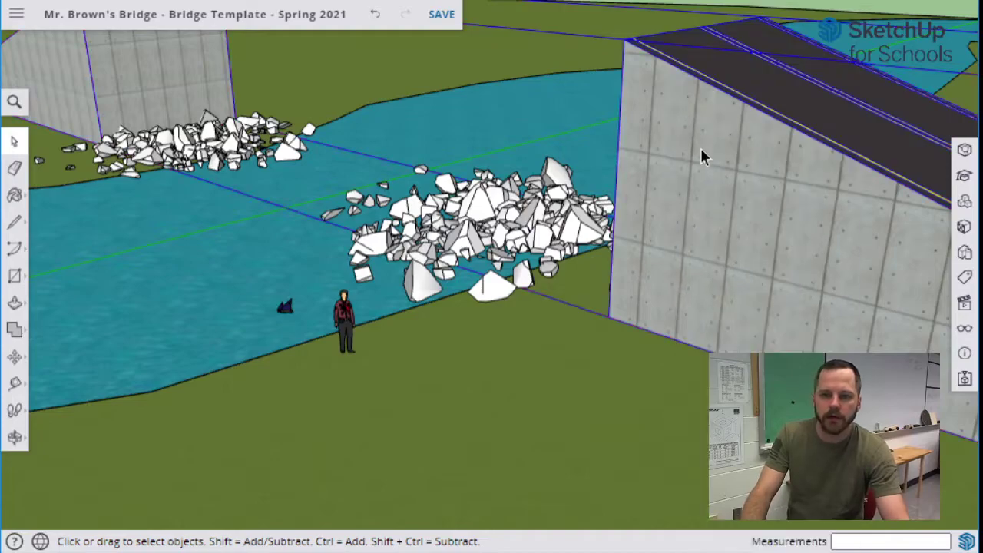
{"action": "right_click", "coordinate": [709, 177]}
{"action": "left_click", "coordinate": [711, 132]}
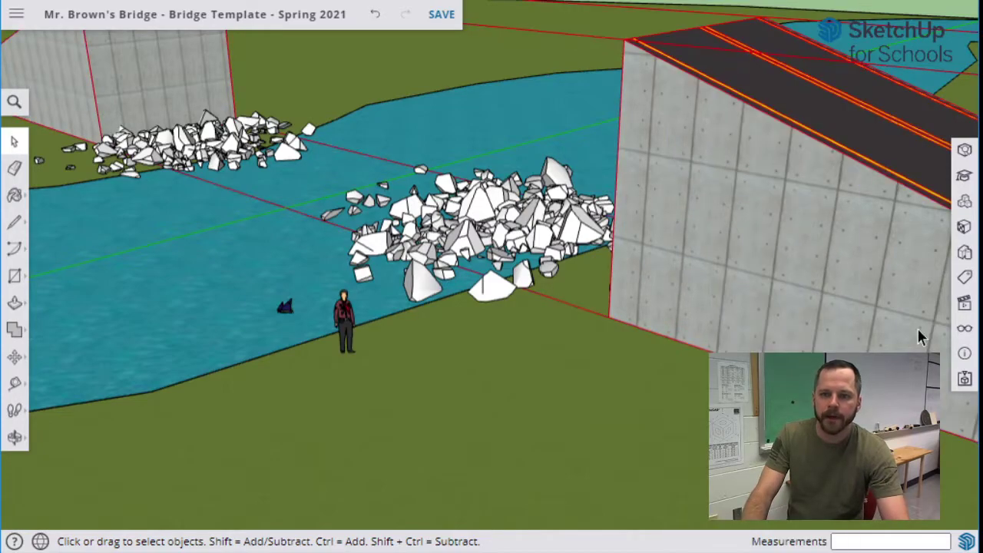
{"action": "scroll", "coordinate": [659, 199], "scroll_direction": "down", "scroll_amount": 4}
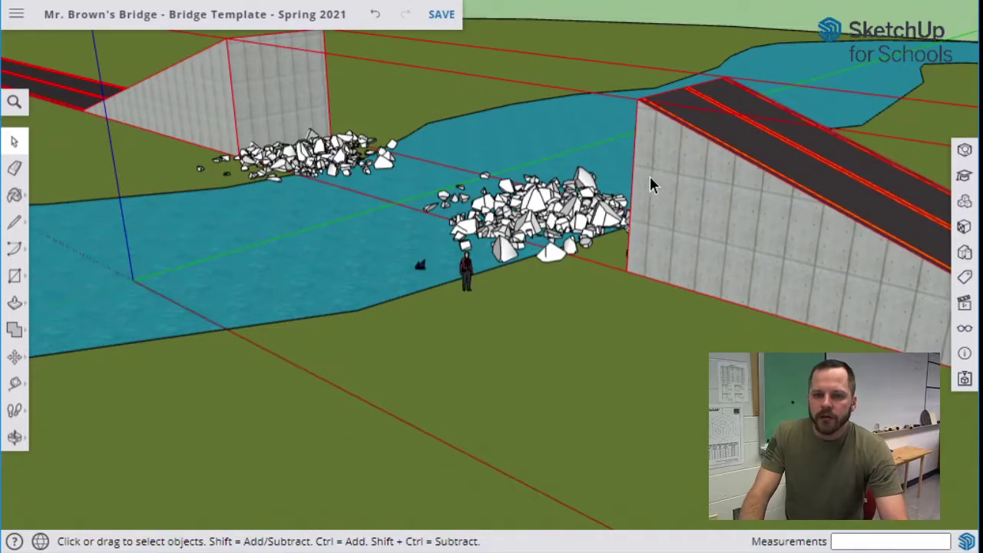
{"action": "middle_click_drag", "start_coordinate": [651, 185], "coordinate": [706, 176]}
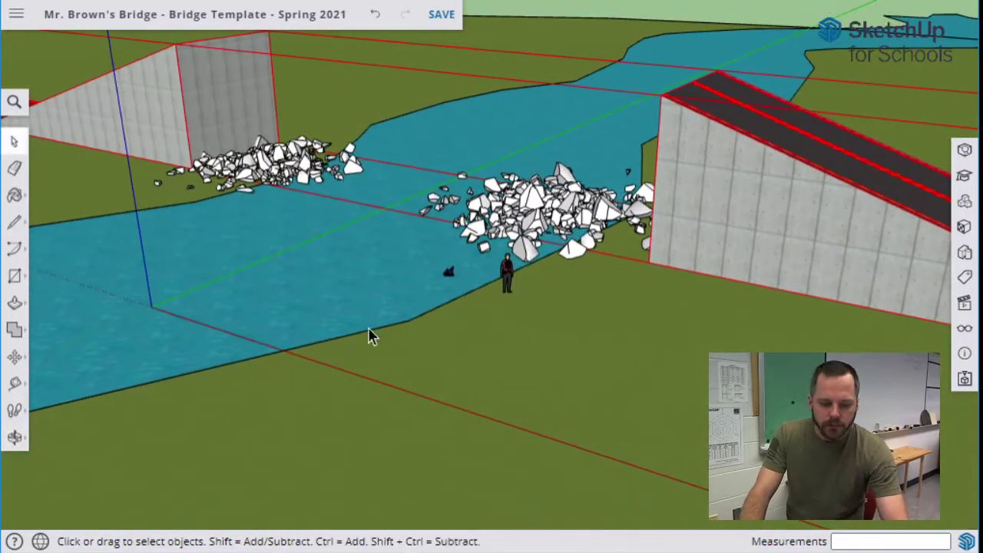
- Delete the middle and left rubble piles from the river
{"action": "left_click", "coordinate": [567, 188]}
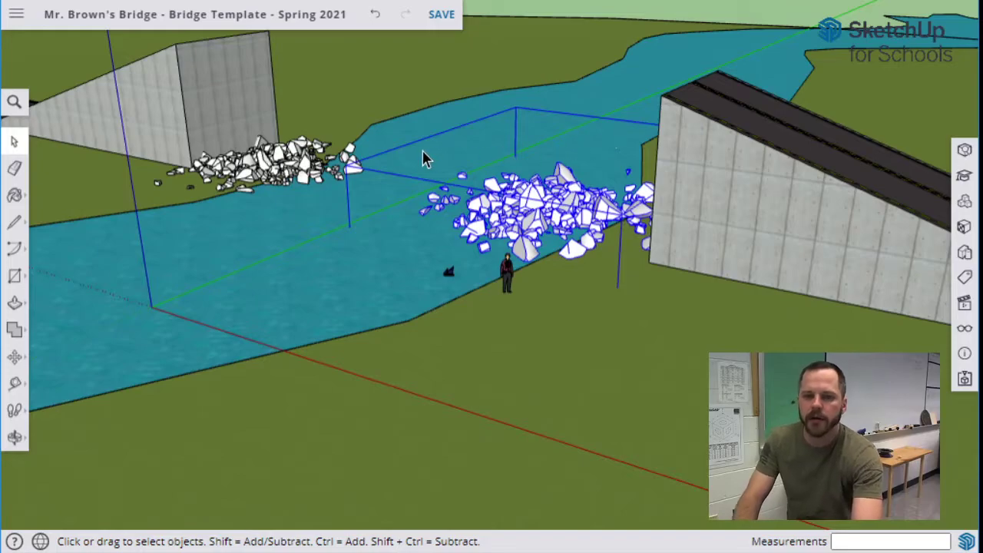
{"action": "key", "text": "Delete"}
{"action": "left_click", "coordinate": [284, 171]}
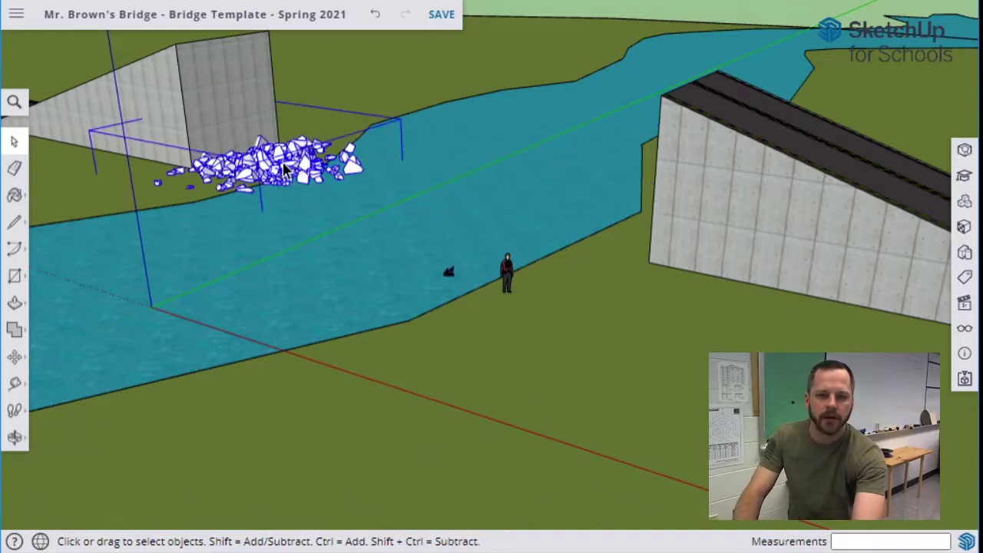
{"action": "key", "text": "Delete"}
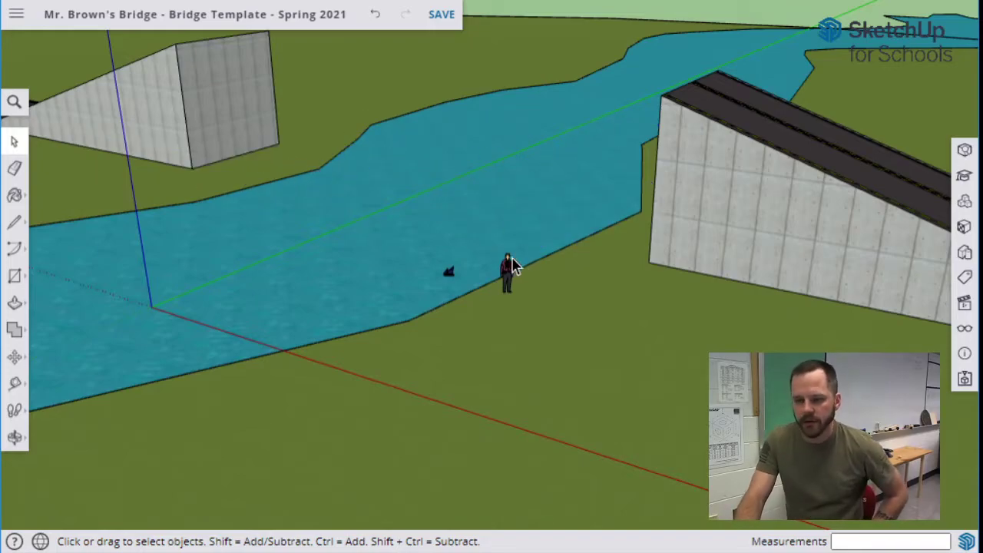
{"action": "middle_click_drag", "start_coordinate": [509, 259], "coordinate": [106, 138]}
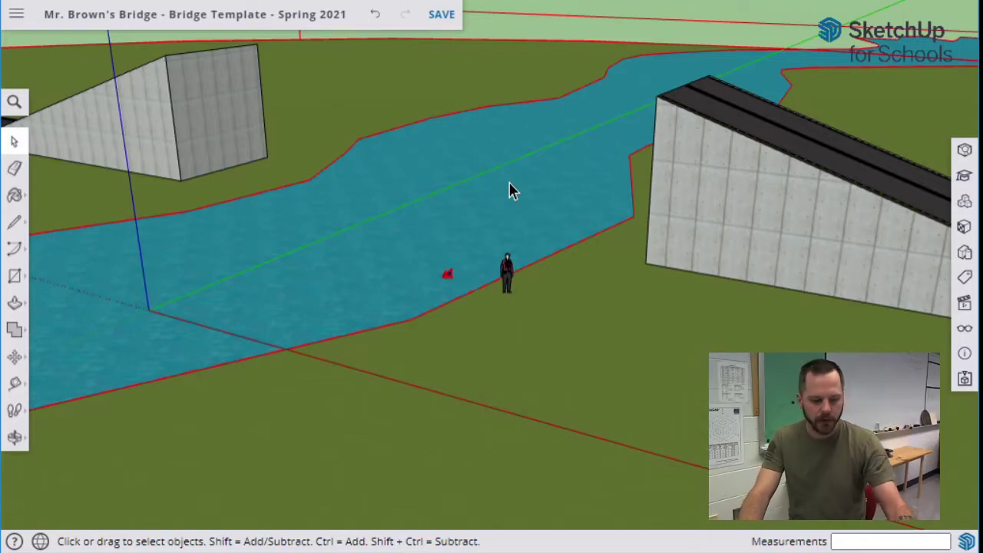
- Select everything and hide the standing scale figure
{"action": "key", "text": "ctrl+a"}
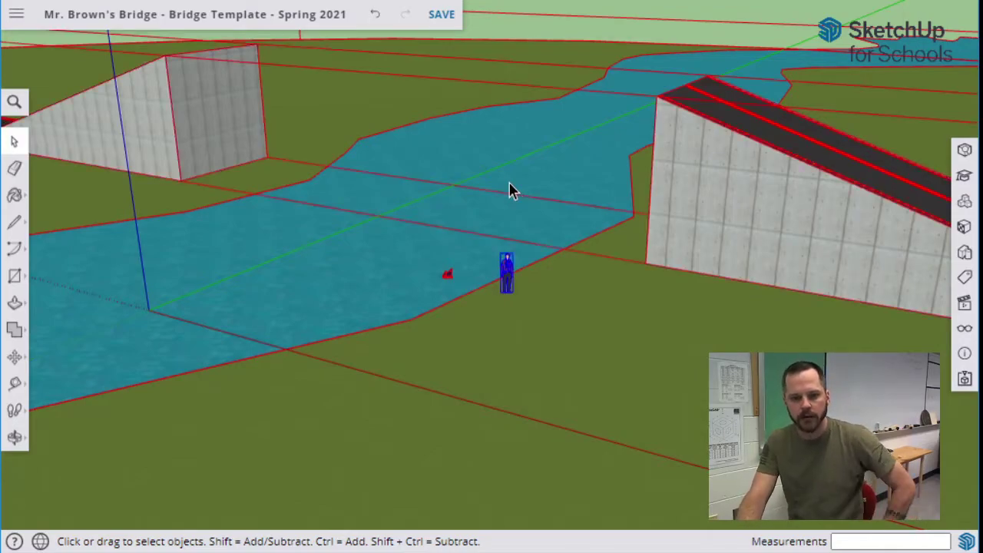
{"action": "right_click", "coordinate": [682, 184]}
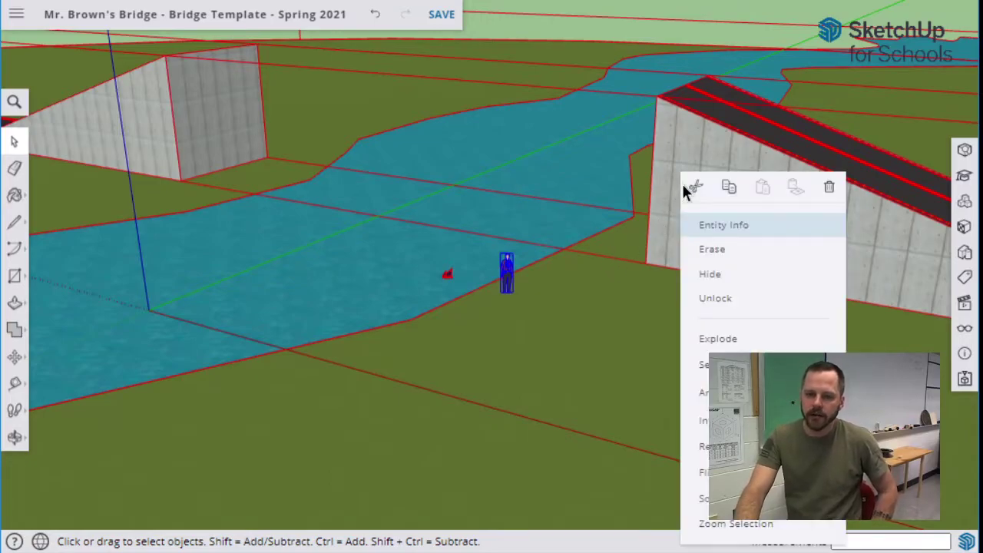
{"action": "left_click", "coordinate": [711, 275]}
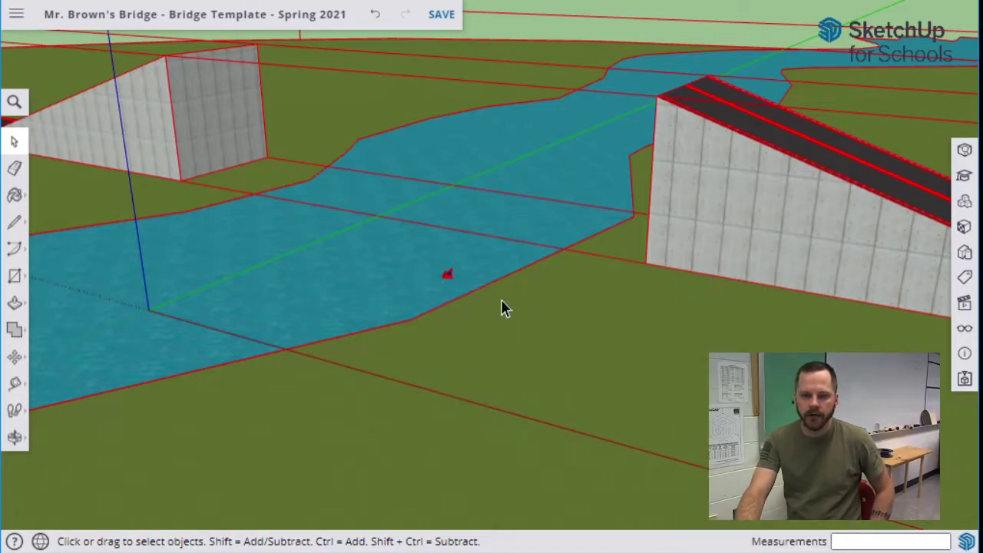
- Unlock the bridge template geometry and hide it entirely, leaving only the axes
{"action": "right_click", "coordinate": [690, 186]}
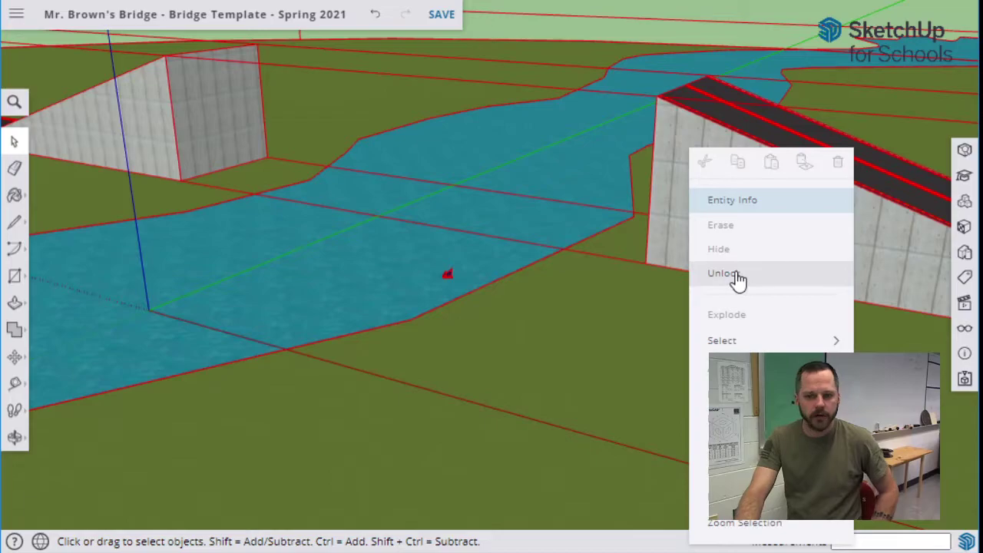
{"action": "left_click", "coordinate": [736, 278]}
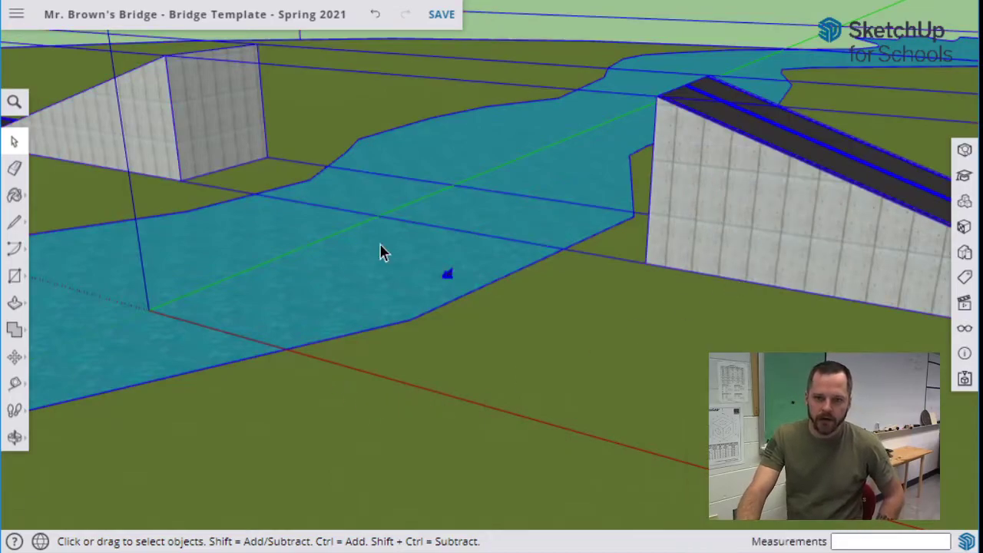
{"action": "right_click", "coordinate": [680, 200]}
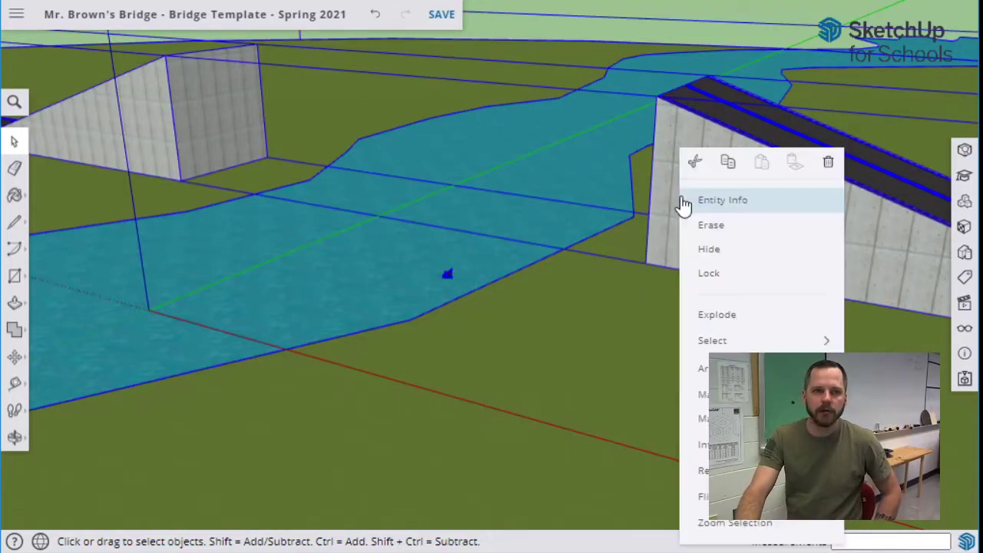
{"action": "left_click", "coordinate": [725, 258]}
{"action": "key", "text": "shift+z"}
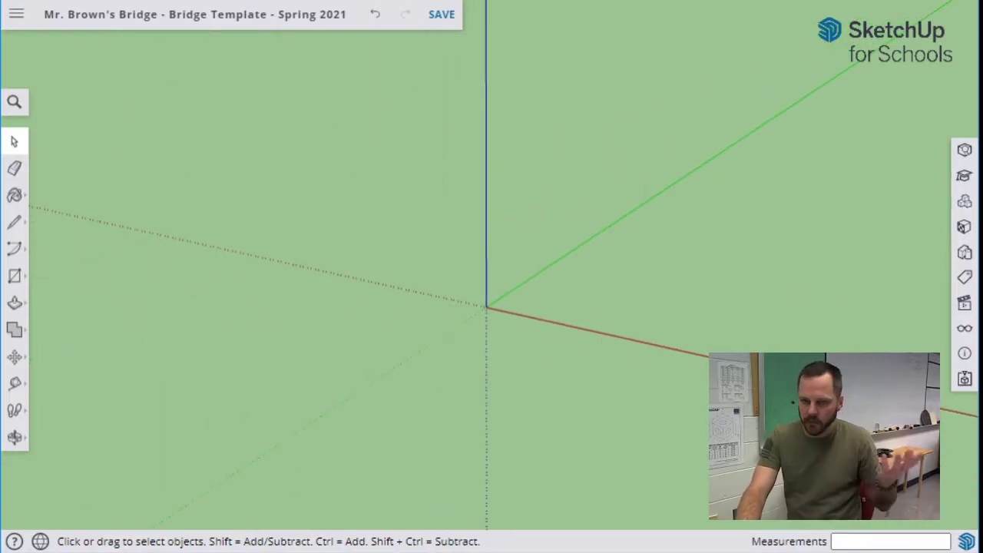
- Open the Display panel and turn on Hidden Objects
{"action": "middle_click_drag", "start_coordinate": [645, 254], "coordinate": [714, 323]}
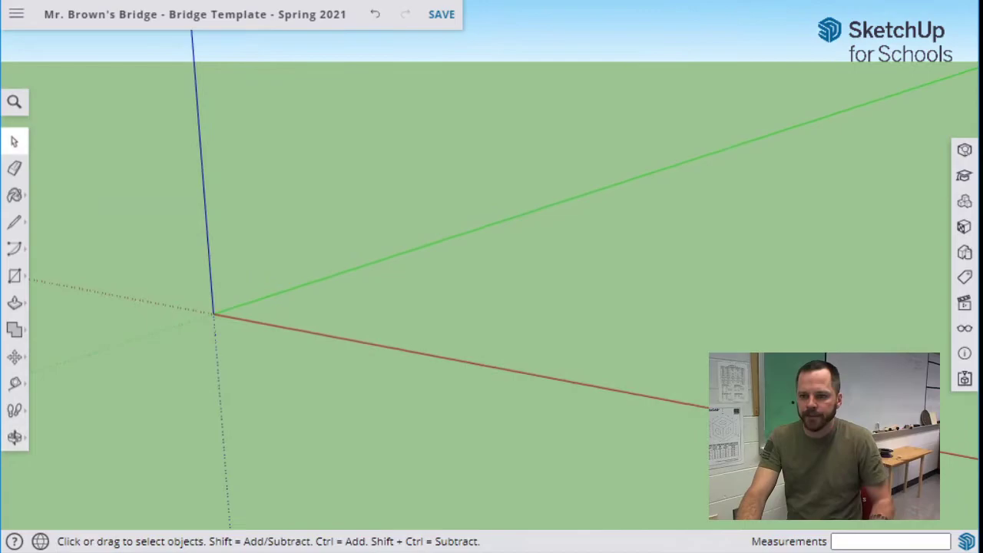
{"action": "left_click", "coordinate": [966, 330]}
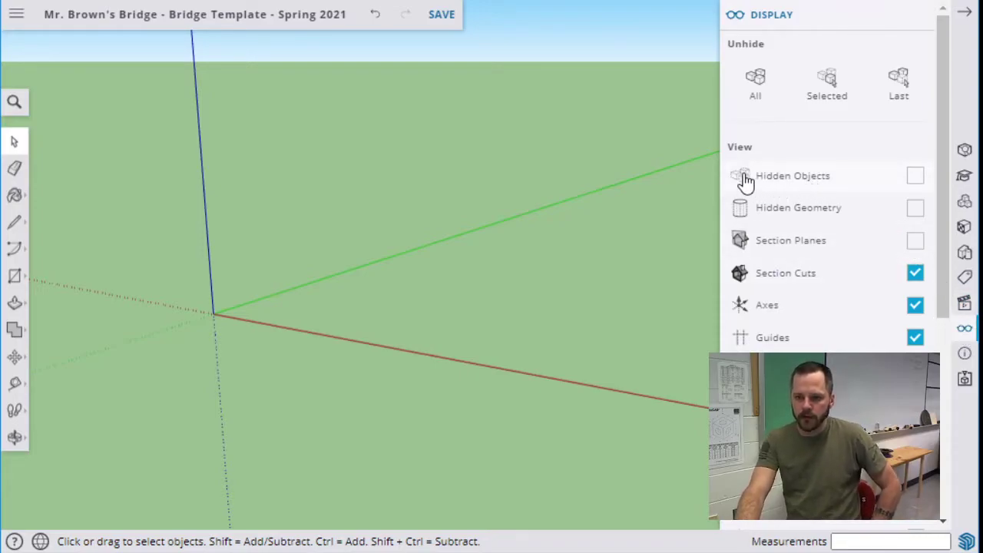
{"action": "left_click", "coordinate": [916, 181]}
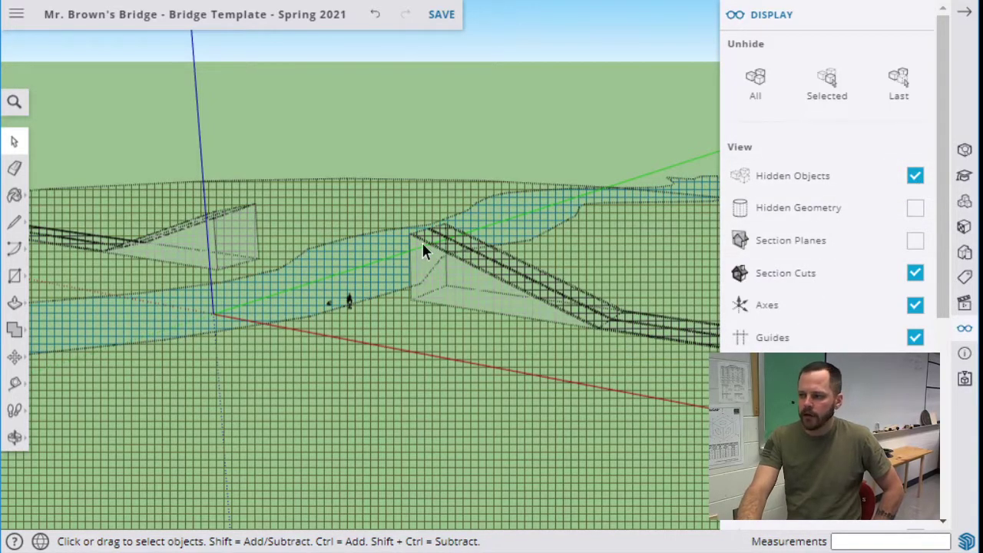
{"action": "scroll", "coordinate": [464, 283], "scroll_direction": "up", "scroll_amount": 10}
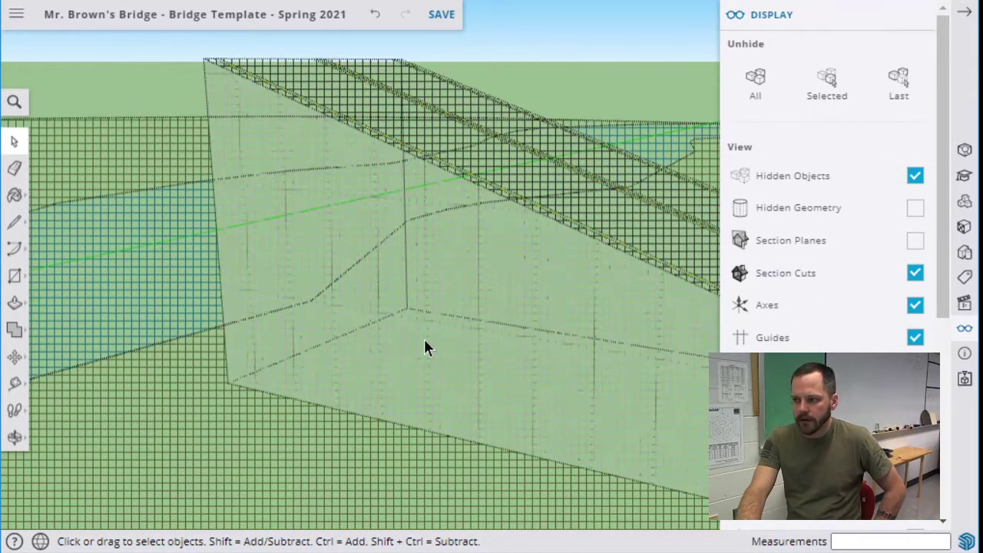
{"action": "scroll", "coordinate": [410, 301], "scroll_direction": "down", "scroll_amount": 5}
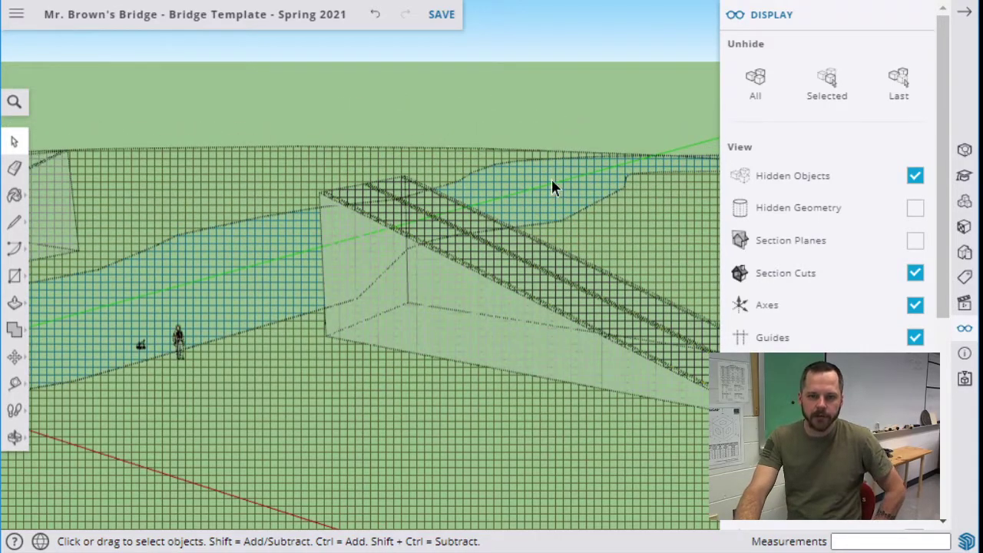
- Select the whole model and unhide the bridge geometry
{"action": "left_click", "coordinate": [375, 281]}
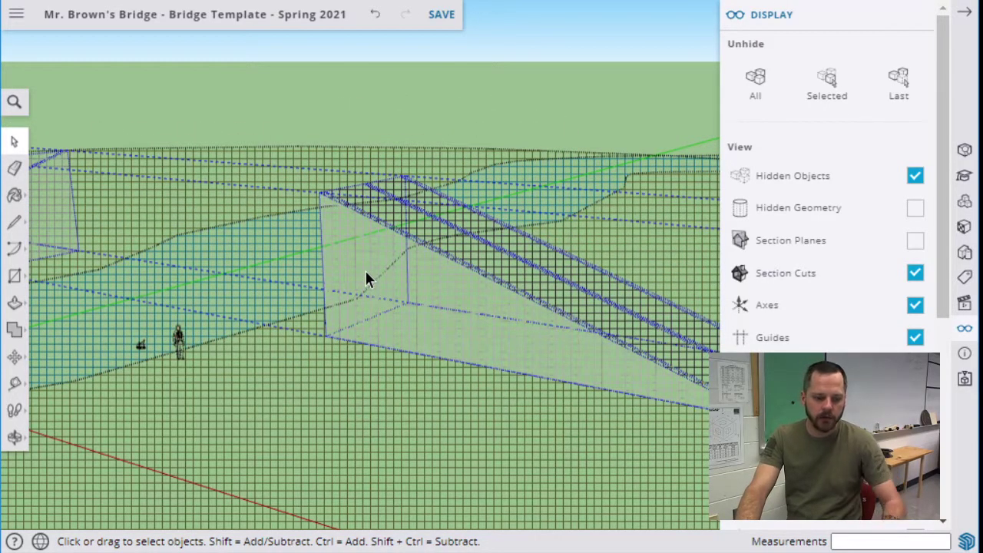
{"action": "key", "text": "ctrl+a"}
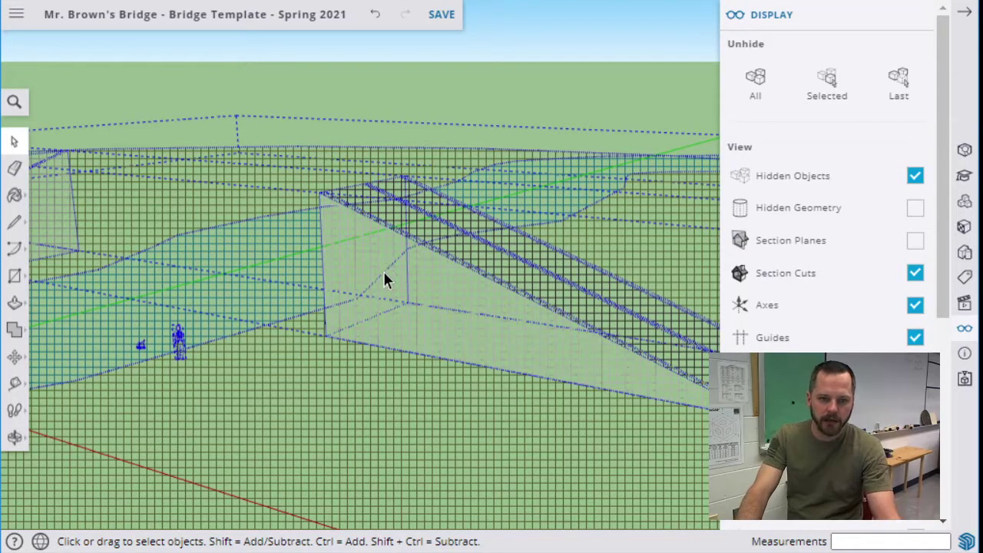
{"action": "right_click", "coordinate": [379, 271]}
{"action": "left_click", "coordinate": [426, 225]}
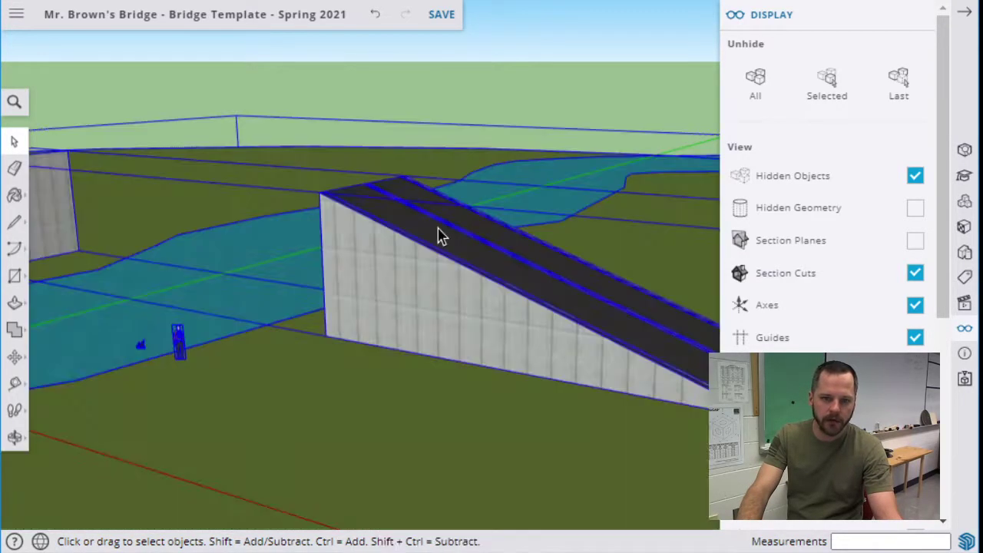
{"action": "left_click", "coordinate": [516, 110]}
- Select all the geometry, hide it, and turn Hidden Objects off
{"action": "scroll", "coordinate": [407, 405], "scroll_direction": "down", "scroll_amount": 3}
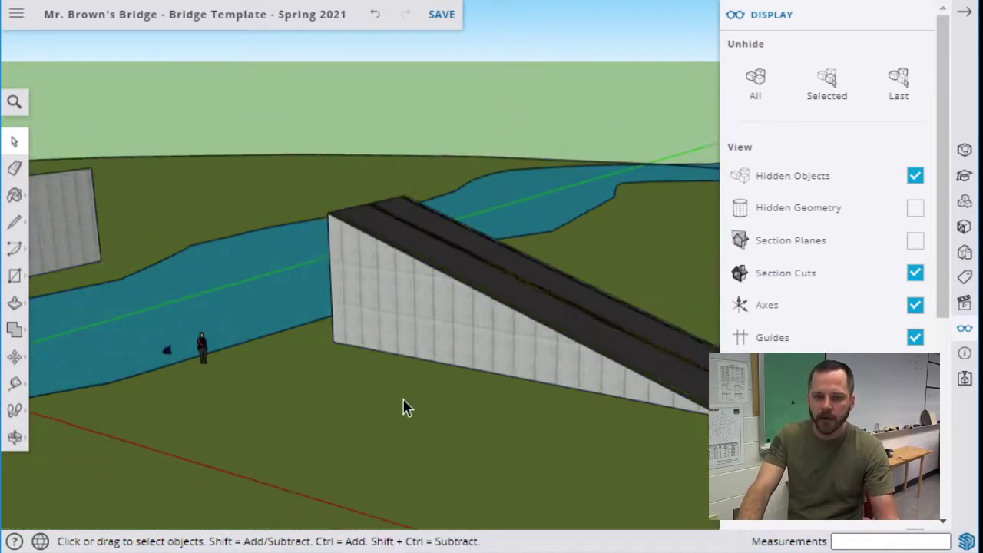
{"action": "scroll", "coordinate": [421, 404], "scroll_direction": "down", "scroll_amount": 2}
{"action": "middle_click_drag", "start_coordinate": [377, 401], "coordinate": [340, 378]}
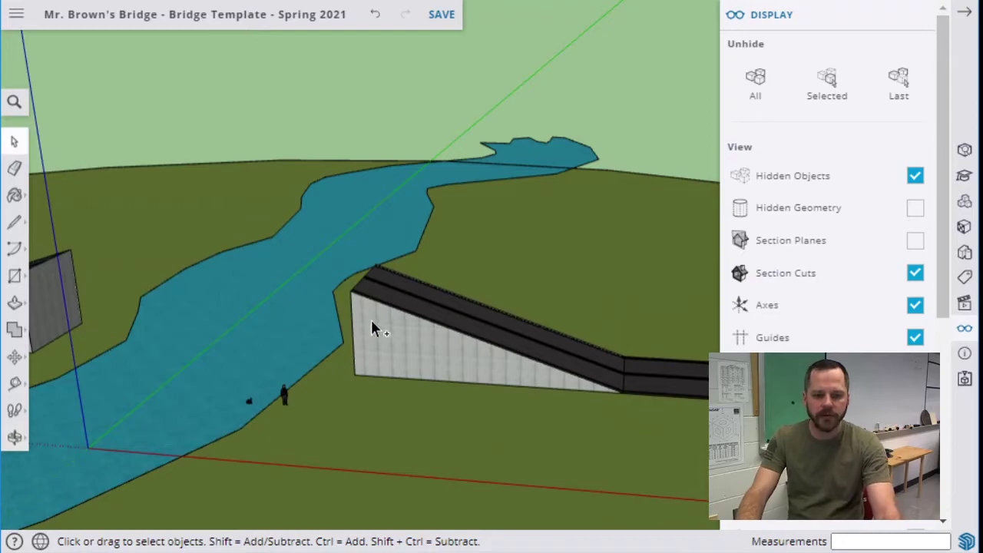
{"action": "key", "text": "ctrl+a"}
{"action": "right_click", "coordinate": [390, 353]}
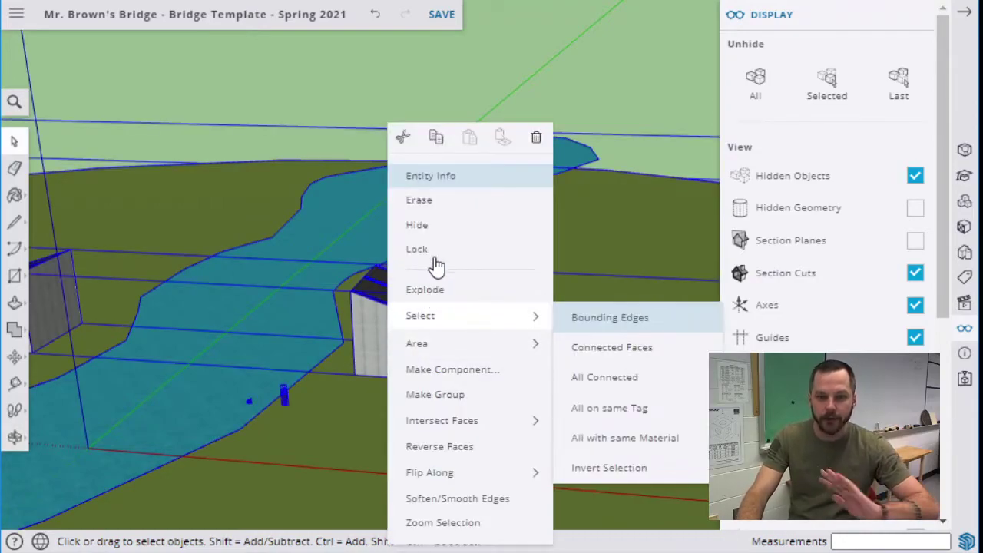
{"action": "left_click", "coordinate": [439, 225]}
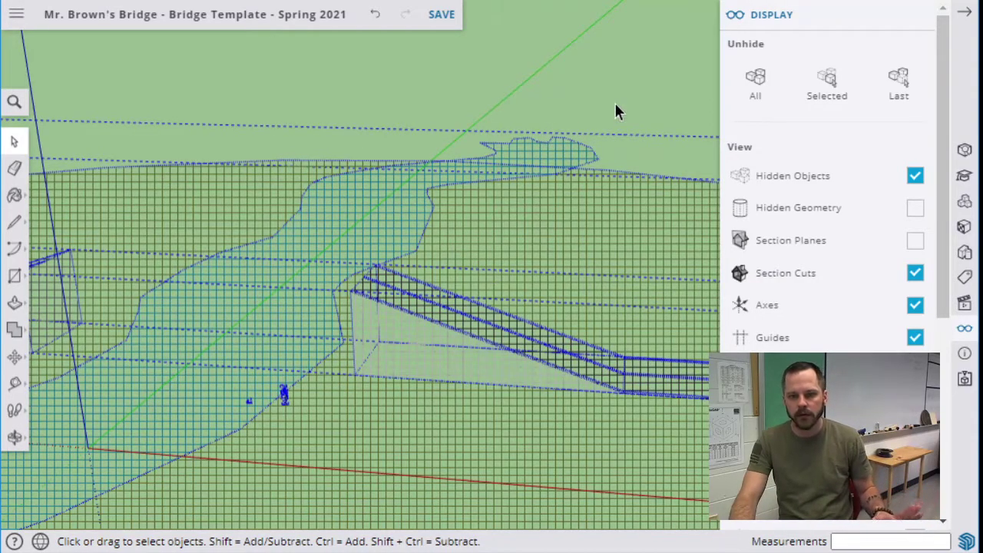
{"action": "left_click", "coordinate": [915, 176]}
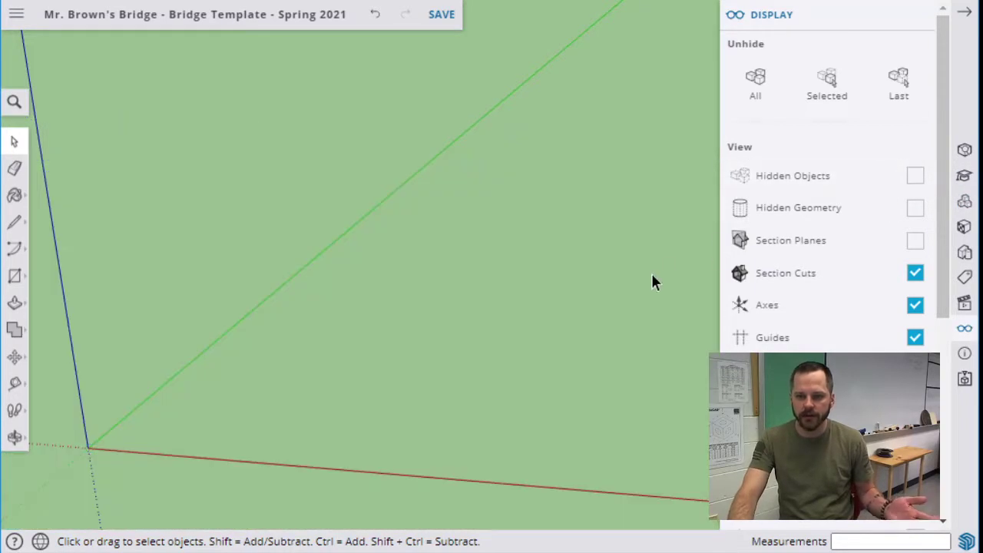
- Turn Hidden Objects back on and undo the hide to restore the bridge site
{"action": "scroll", "coordinate": [917, 185], "scroll_direction": "down", "scroll_amount": 1}
{"action": "scroll", "coordinate": [919, 161], "scroll_direction": "up", "scroll_amount": 1}
{"action": "left_click", "coordinate": [916, 176]}
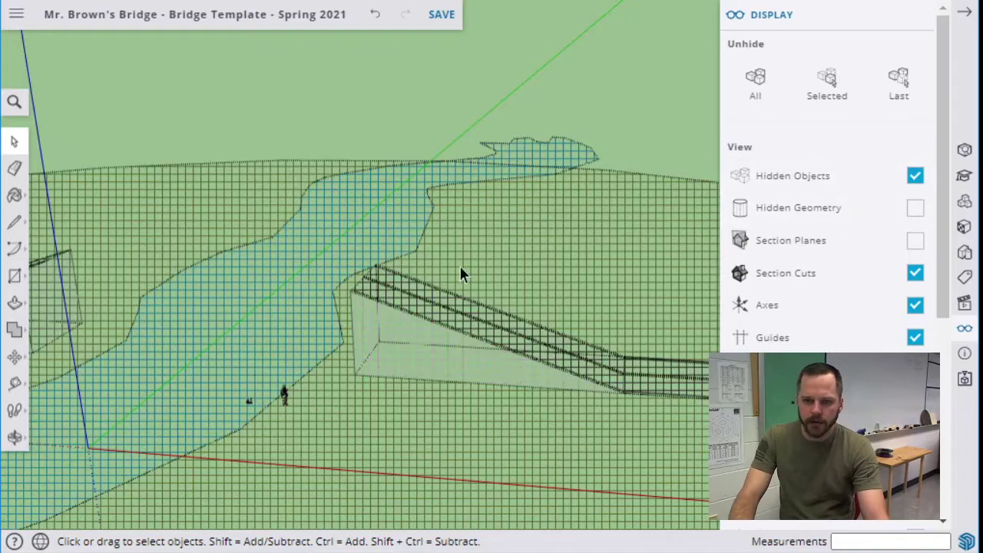
{"action": "key", "text": "ctrl+z"}
{"action": "key", "text": "ctrl+y"}
{"action": "key", "text": "ctrl+z"}
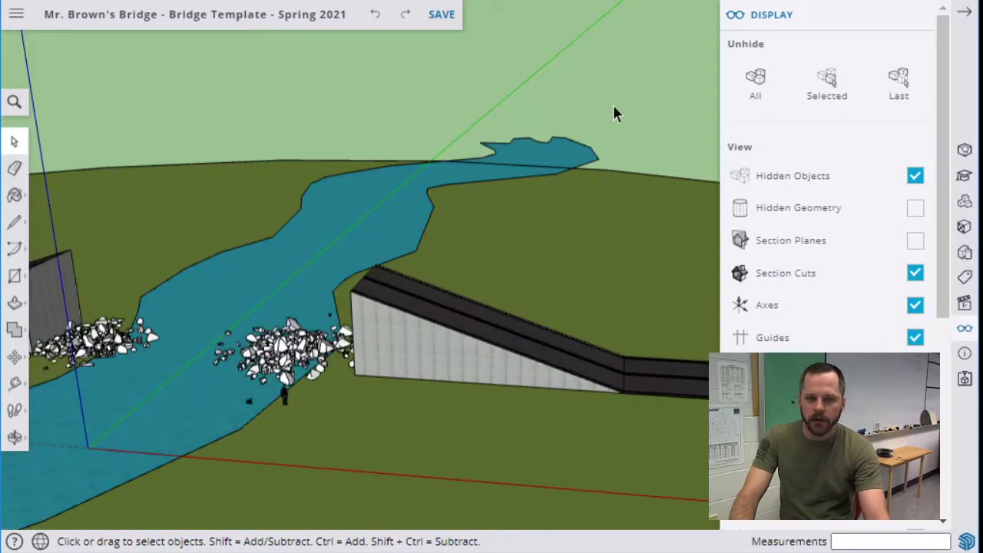
- Orbit away from the bridge, close the Display panel, and zoom onto empty ground
{"action": "middle_click_drag", "start_coordinate": [626, 100], "coordinate": [230, 182]}
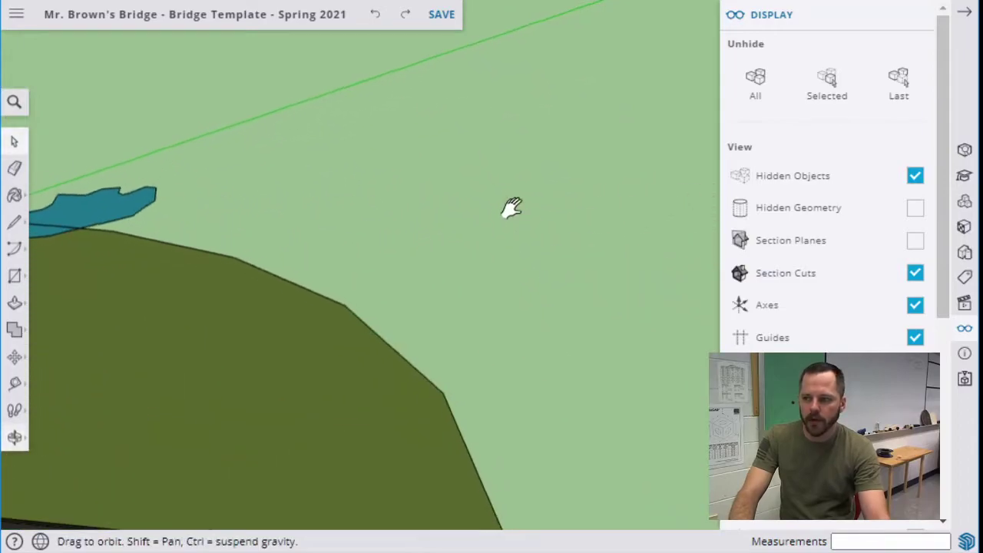
{"action": "middle_click_drag", "start_coordinate": [512, 208], "coordinate": [319, 209]}
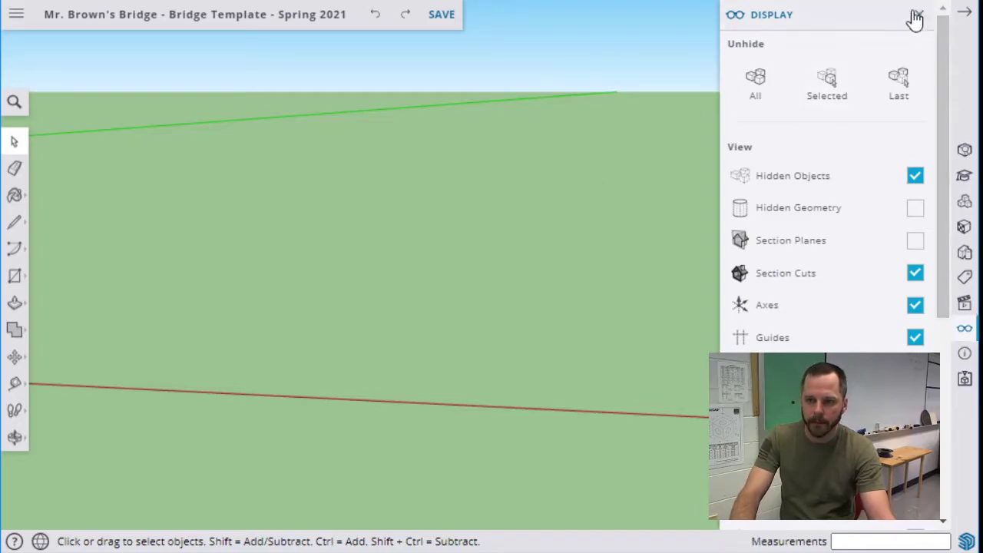
{"action": "left_click", "coordinate": [914, 17]}
{"action": "middle_click_drag", "start_coordinate": [496, 184], "coordinate": [138, 246]}
{"action": "scroll", "coordinate": [435, 250], "scroll_direction": "up", "scroll_amount": 2}
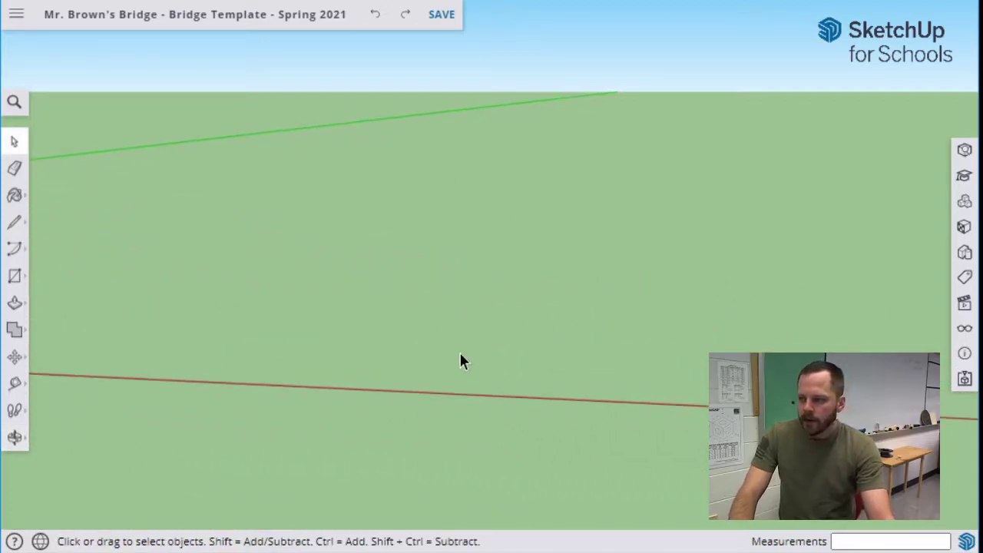
{"action": "scroll", "coordinate": [385, 407], "scroll_direction": "up", "scroll_amount": 1}
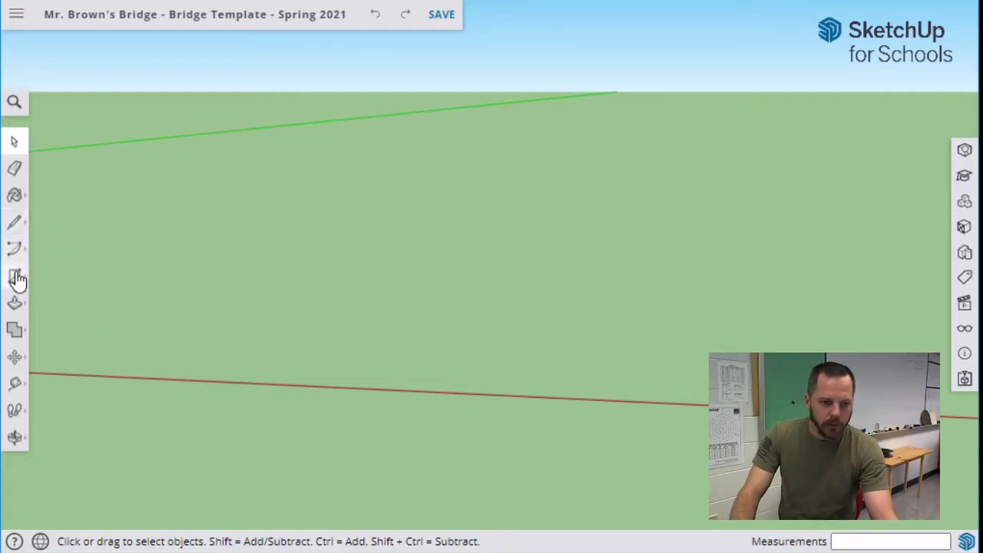
- Draw a test triangle face on the ground with the Line tool, then undo it
{"action": "left_click", "coordinate": [14, 230]}
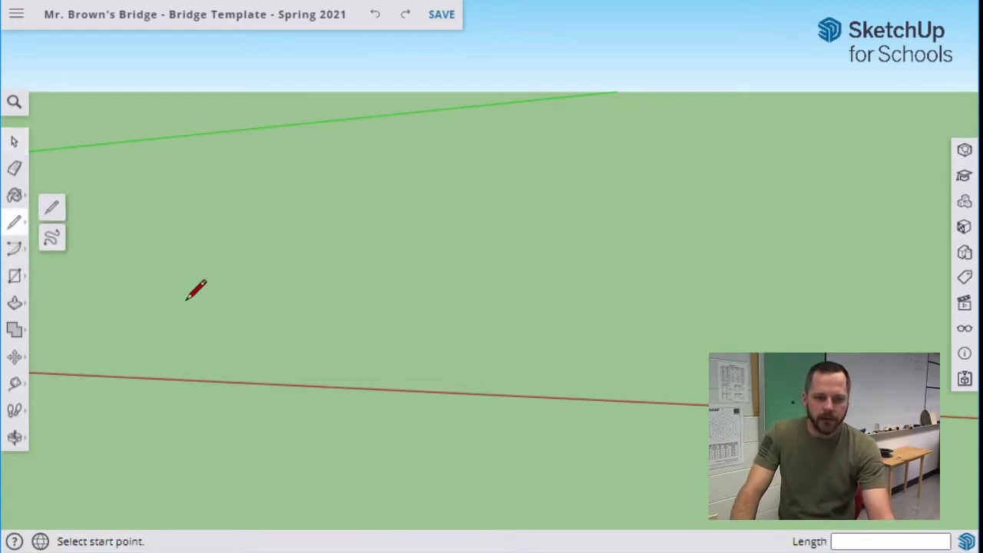
{"action": "left_click", "coordinate": [222, 352]}
{"action": "left_click", "coordinate": [320, 205]}
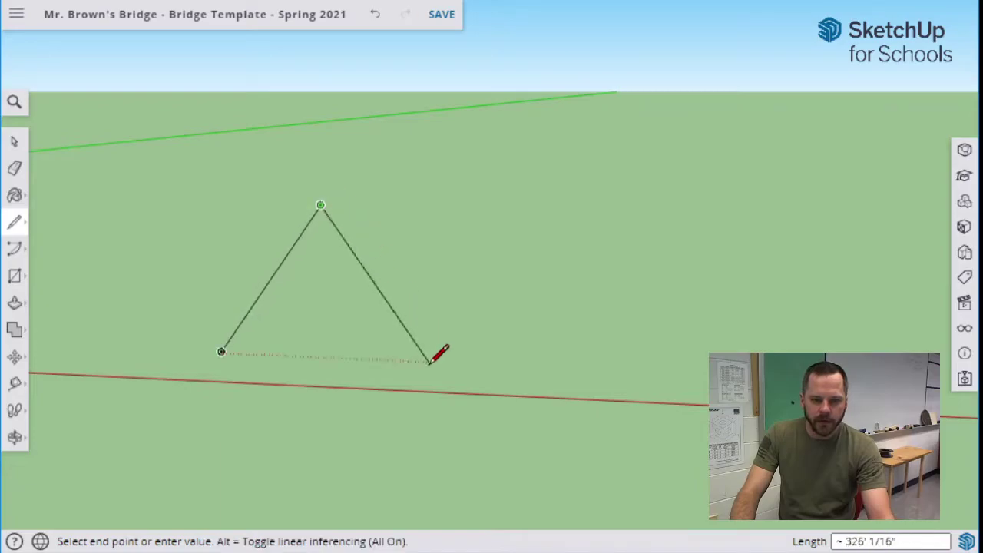
{"action": "left_click", "coordinate": [429, 361]}
{"action": "left_click", "coordinate": [221, 352]}
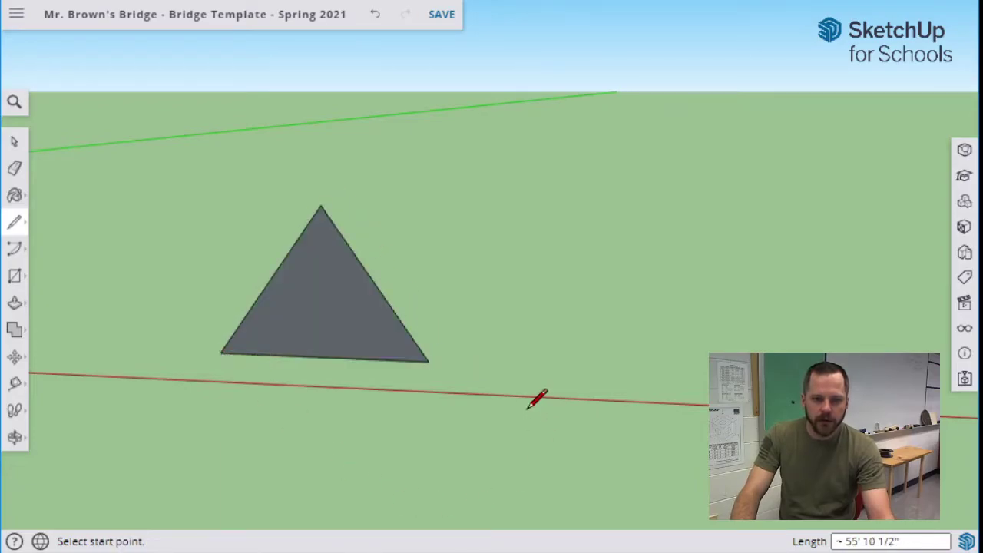
{"action": "middle_click_drag", "start_coordinate": [537, 400], "coordinate": [497, 411]}
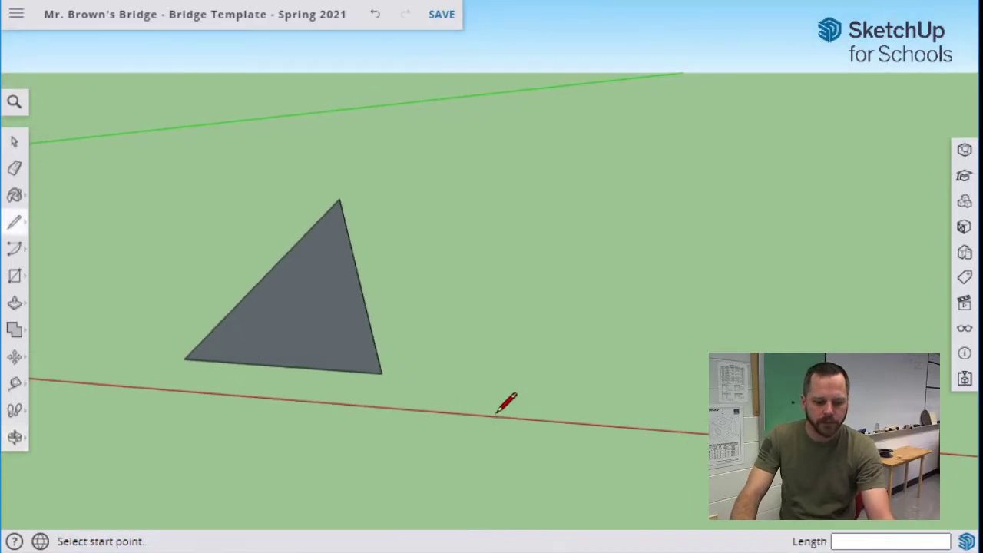
{"action": "key", "text": "ctrl+z"}
{"action": "key", "text": "ctrl+z"}
{"action": "key", "text": "ctrl+z"}
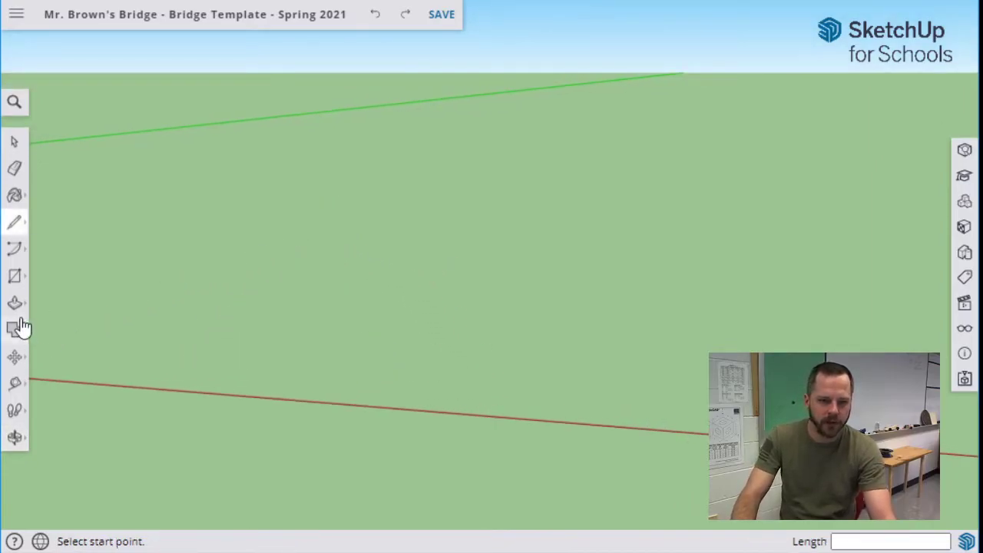
- Draw an upright rectangle locked to the green vertical plane via the arrow keys
{"action": "left_click", "coordinate": [16, 278]}
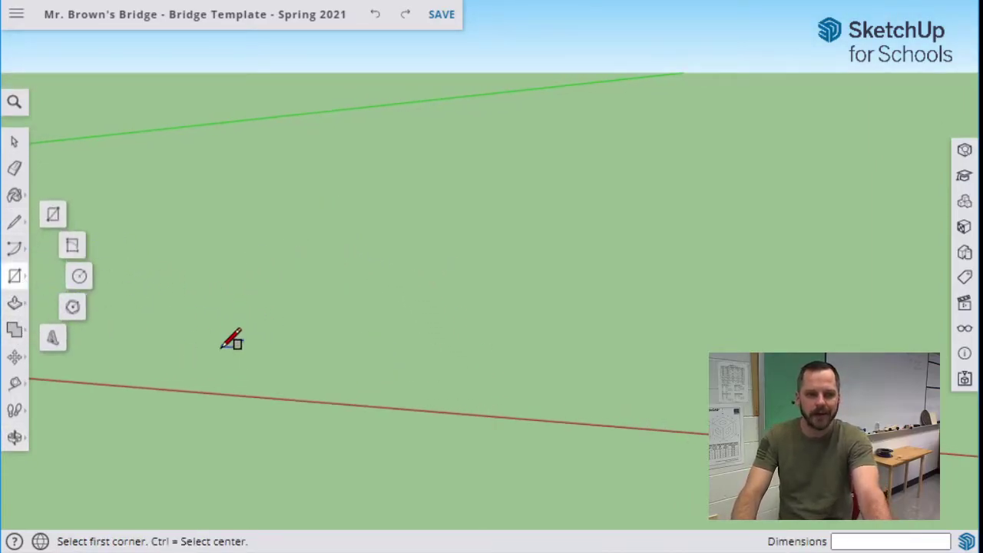
{"action": "left_click", "coordinate": [222, 347]}
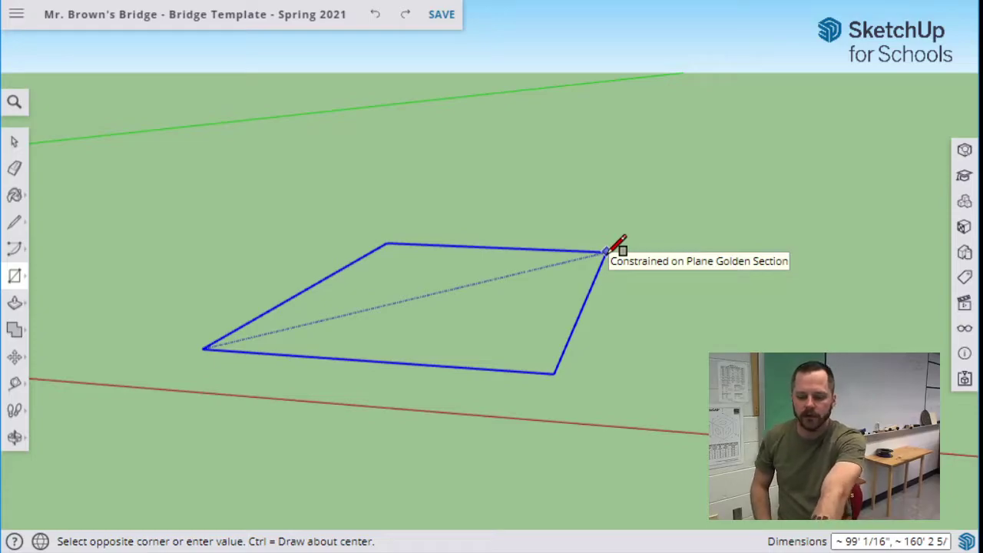
{"action": "key", "text": "Left"}
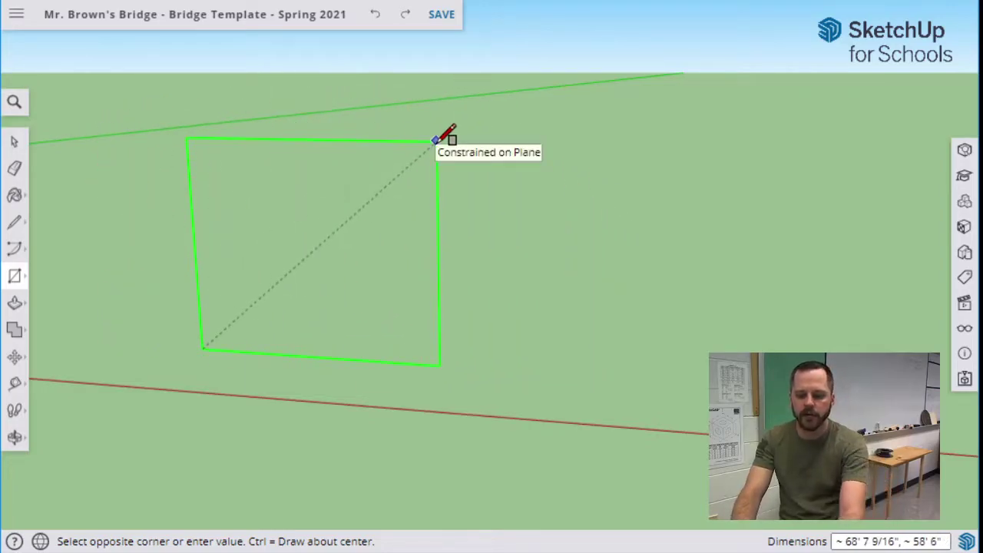
{"action": "key", "text": "Right"}
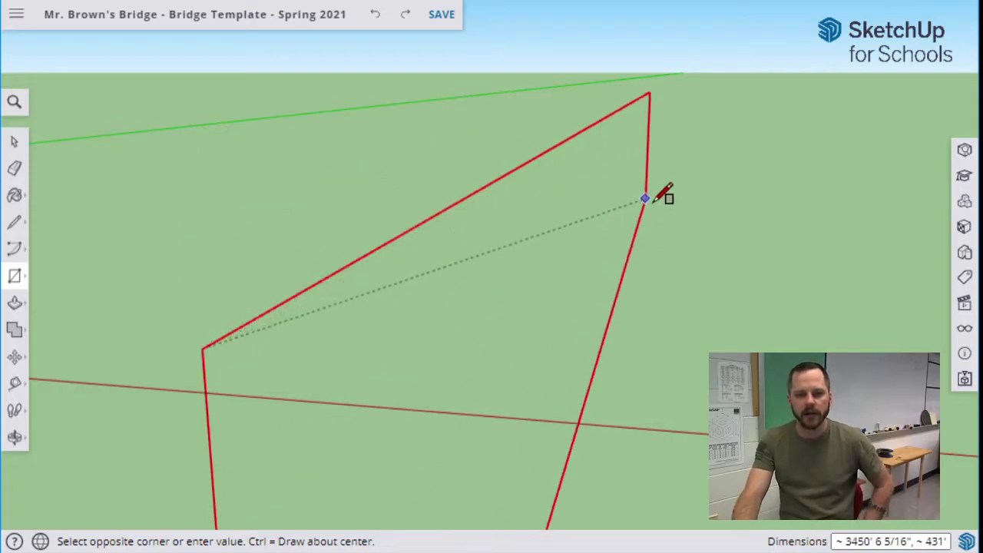
{"action": "key", "text": "Up"}
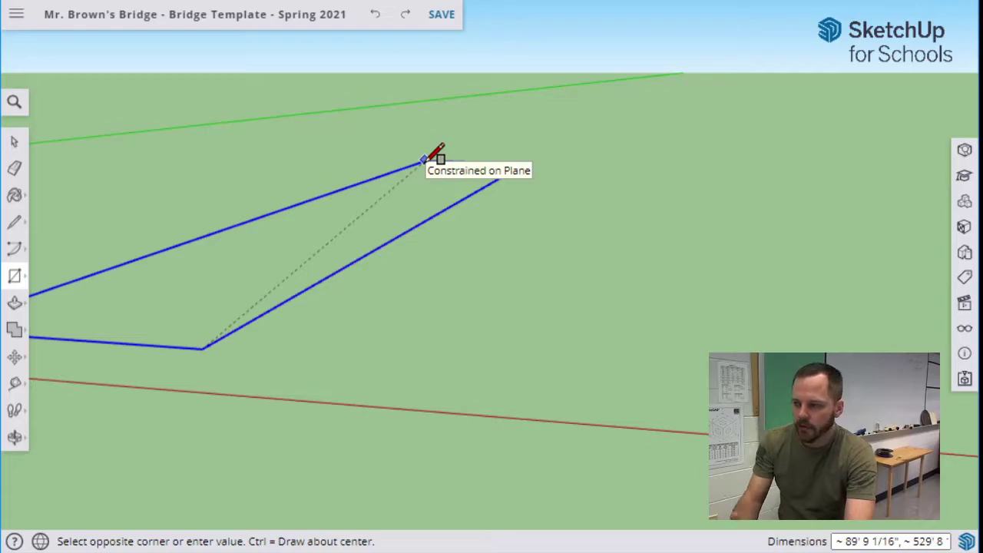
{"action": "key", "text": "Left"}
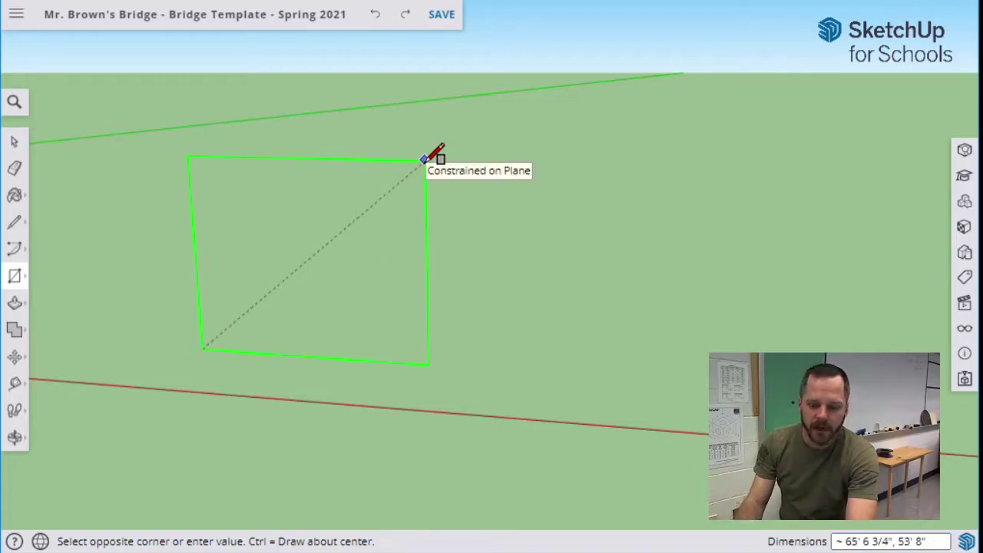
{"action": "key", "text": "Right"}
{"action": "key", "text": "Up"}
{"action": "key", "text": "Left"}
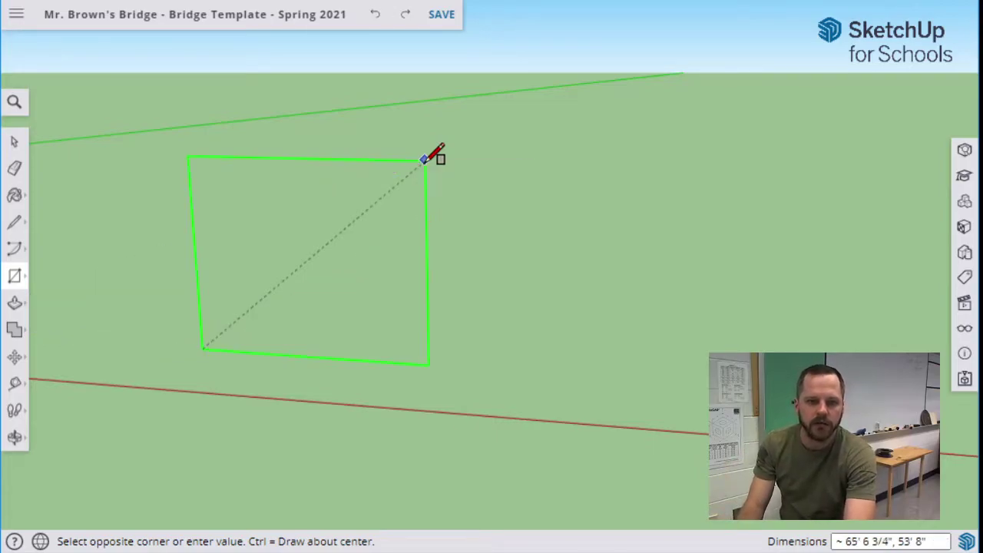
{"action": "key", "text": "Right"}
{"action": "key", "text": "Left"}
{"action": "left_click", "coordinate": [424, 159]}
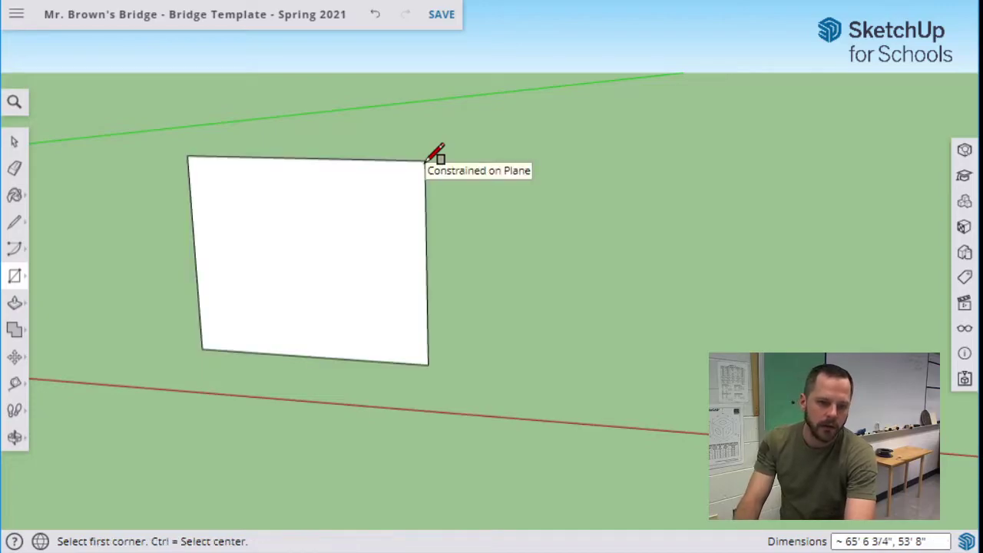
{"action": "middle_click_drag", "start_coordinate": [377, 336], "coordinate": [419, 329]}
{"action": "left_click", "coordinate": [14, 275]}
- Draw lines from both bottom corners of the upright rectangle to the top edge's midpoint, forming a triangle
{"action": "left_click", "coordinate": [15, 223]}
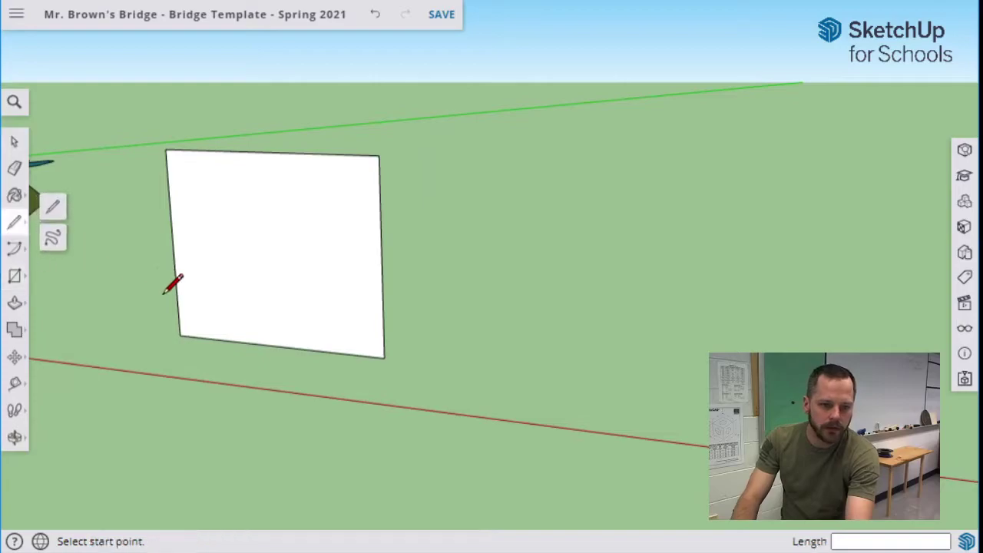
{"action": "left_click", "coordinate": [180, 334]}
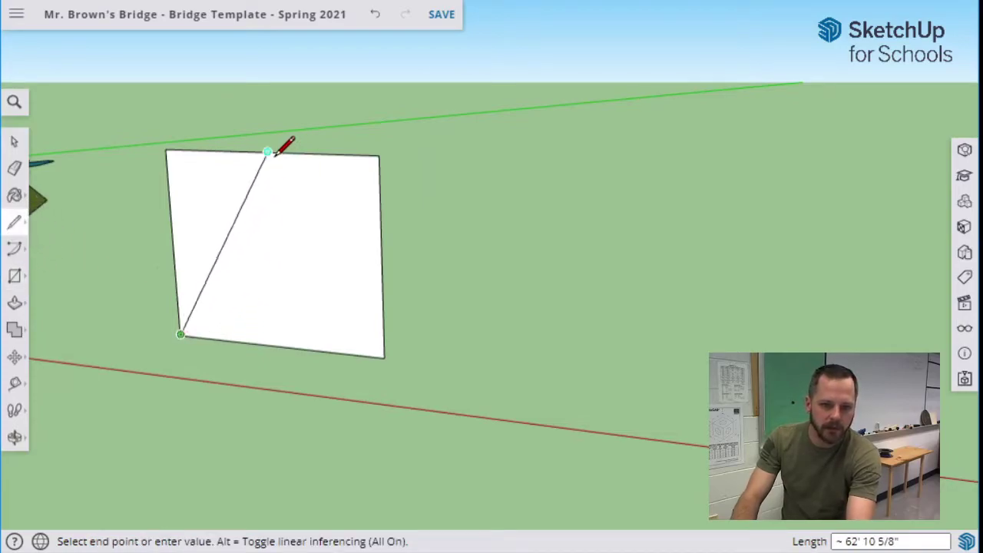
{"action": "left_click", "coordinate": [266, 153]}
{"action": "left_click", "coordinate": [384, 357]}
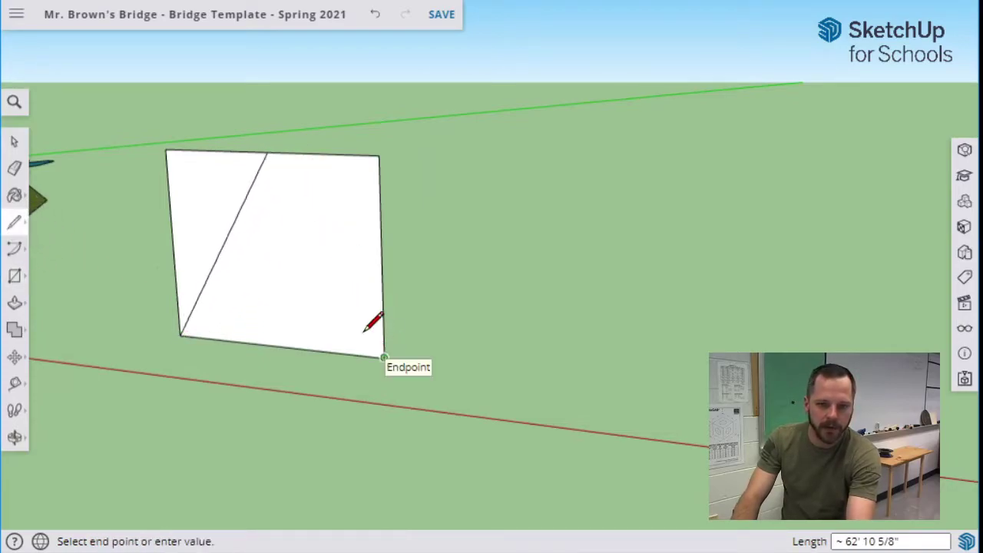
{"action": "left_click", "coordinate": [266, 154]}
{"action": "middle_click_drag", "start_coordinate": [488, 349], "coordinate": [542, 374]}
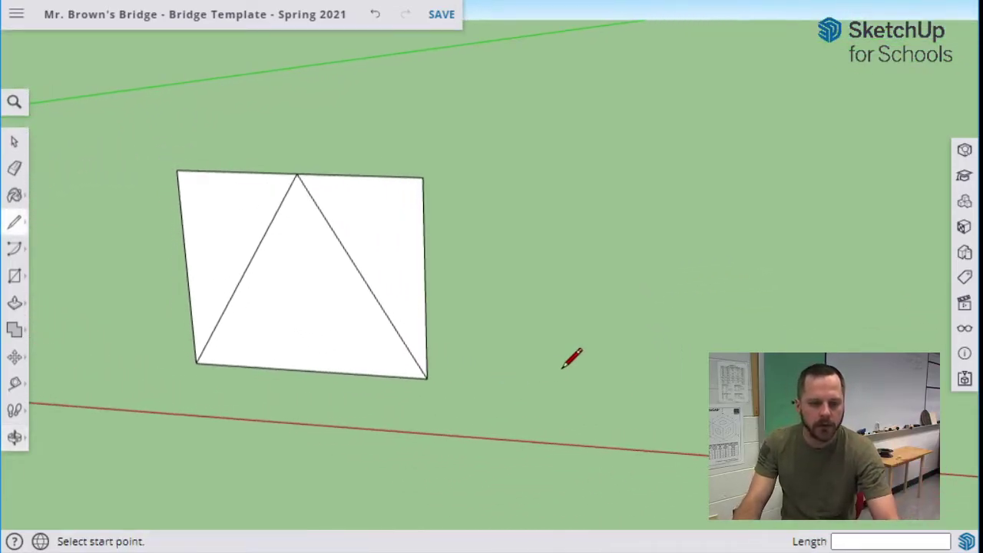
{"action": "left_click", "coordinate": [16, 143]}
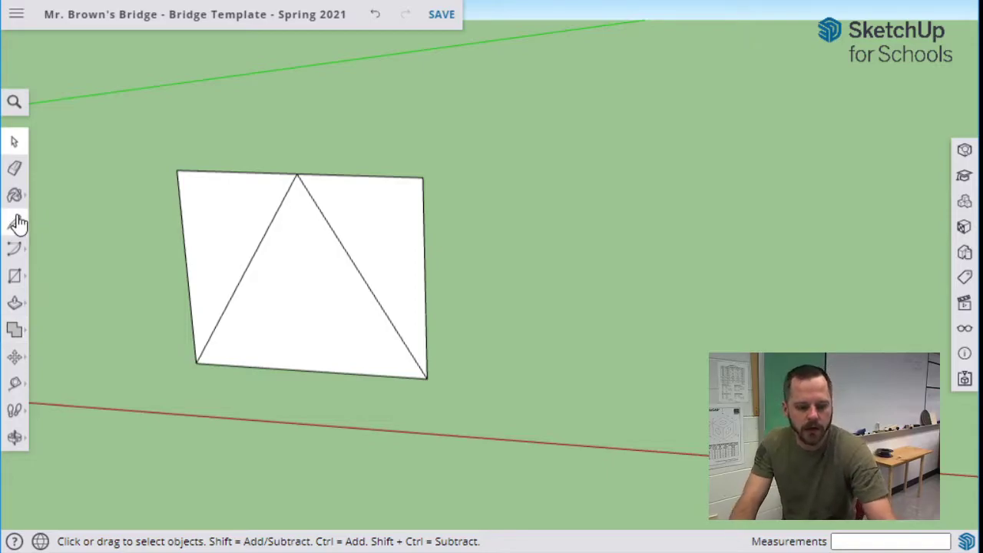
- Delete the upright rectangle and its lines, then draw a flat 100' by 1'3" rectangle on the ground
{"action": "left_click_drag", "start_coordinate": [158, 140], "coordinate": [562, 410]}
{"action": "key", "text": "Delete"}
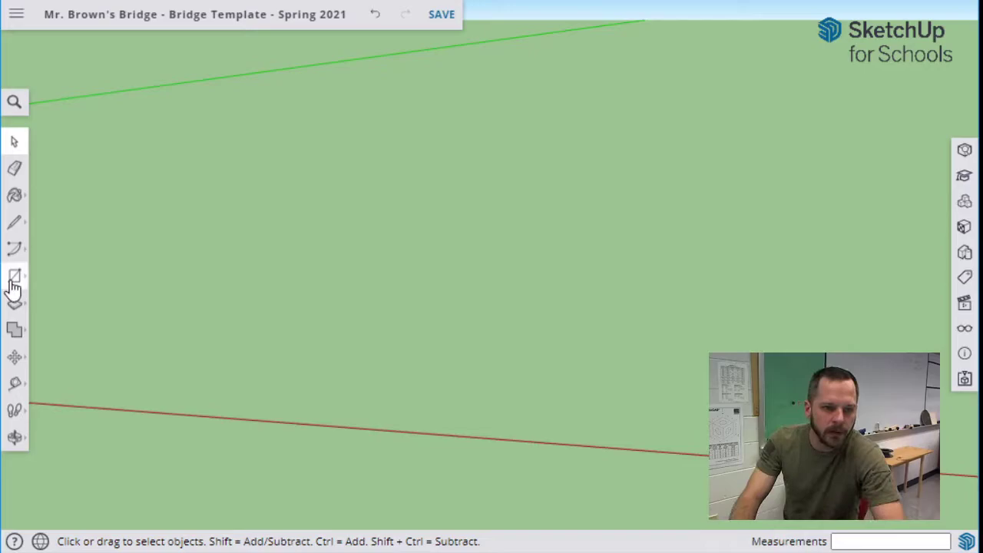
{"action": "left_click", "coordinate": [14, 276]}
{"action": "left_click", "coordinate": [221, 377]}
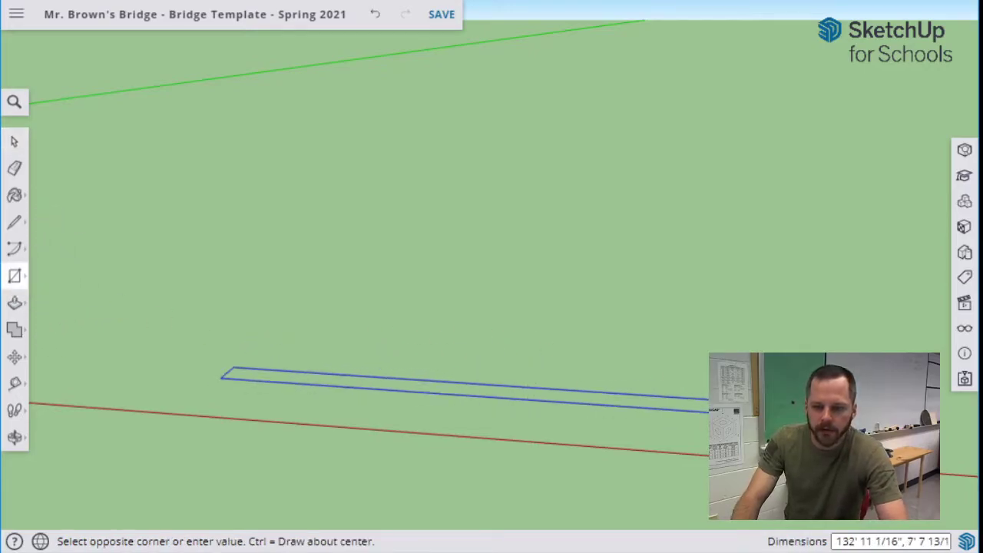
{"action": "type", "text": "100', 1"}
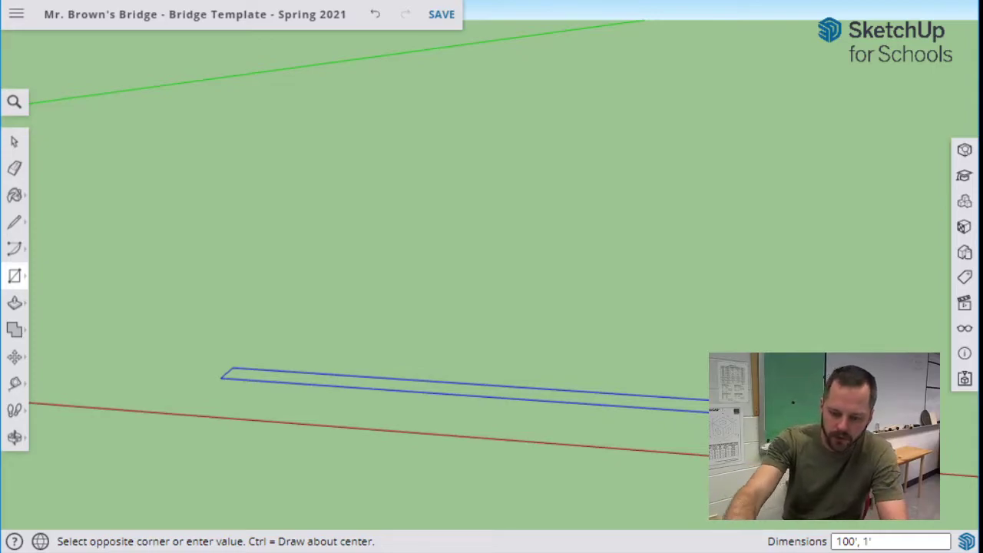
{"action": "type", "text": "3"}
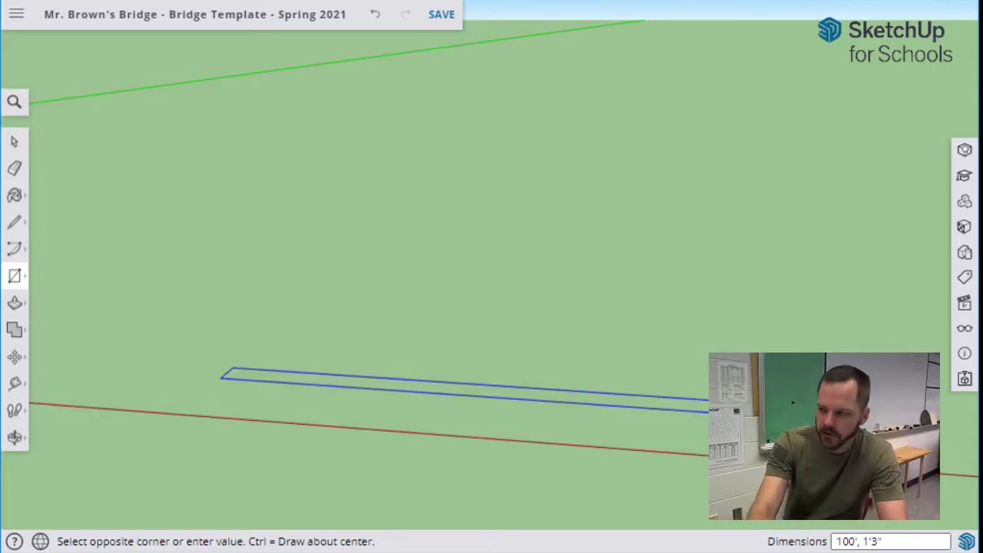
{"action": "key", "text": "Return"}
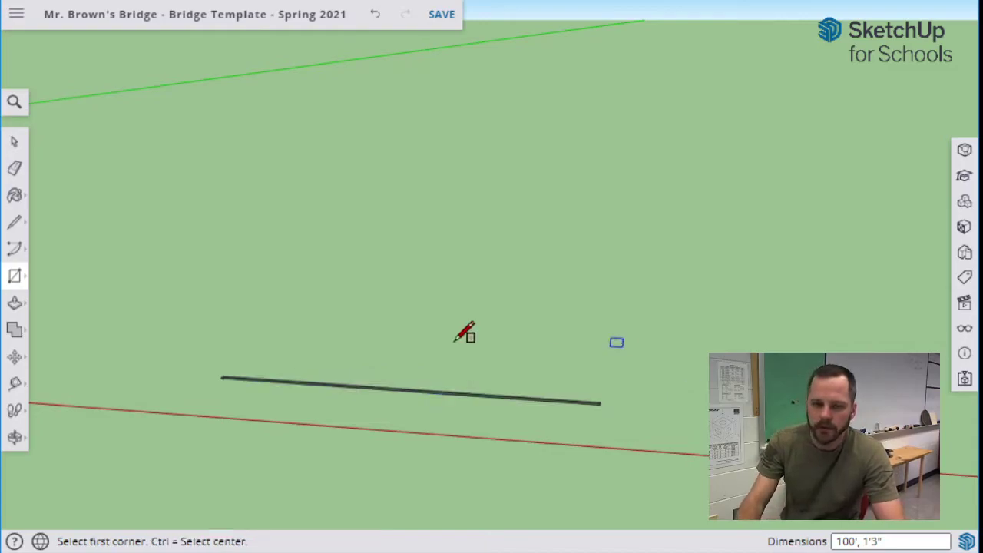
{"action": "scroll", "coordinate": [367, 400], "scroll_direction": "up", "scroll_amount": 2}
{"action": "scroll", "coordinate": [367, 400], "scroll_direction": "up", "scroll_amount": 1}
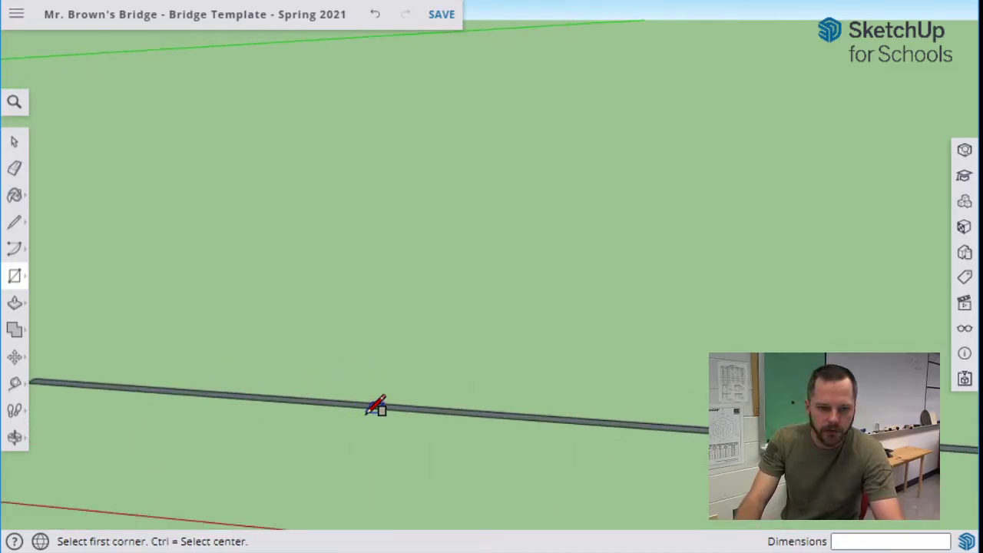
{"action": "scroll", "coordinate": [368, 401], "scroll_direction": "up", "scroll_amount": 1}
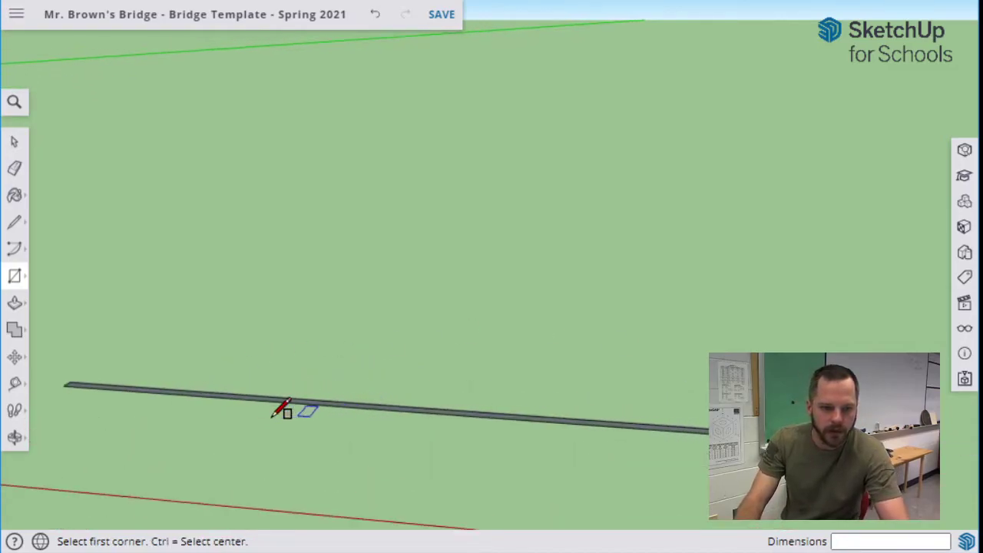
- Push/pull the flat 100' rectangle up 1'3" into a solid beam
{"action": "left_click", "coordinate": [16, 307]}
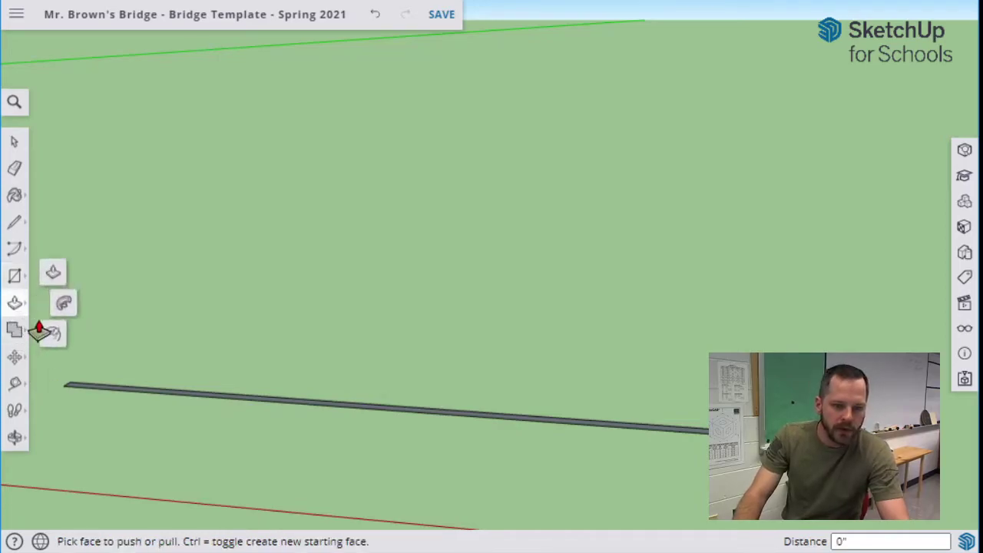
{"action": "left_click_drag", "start_coordinate": [233, 405], "coordinate": [216, 314]}
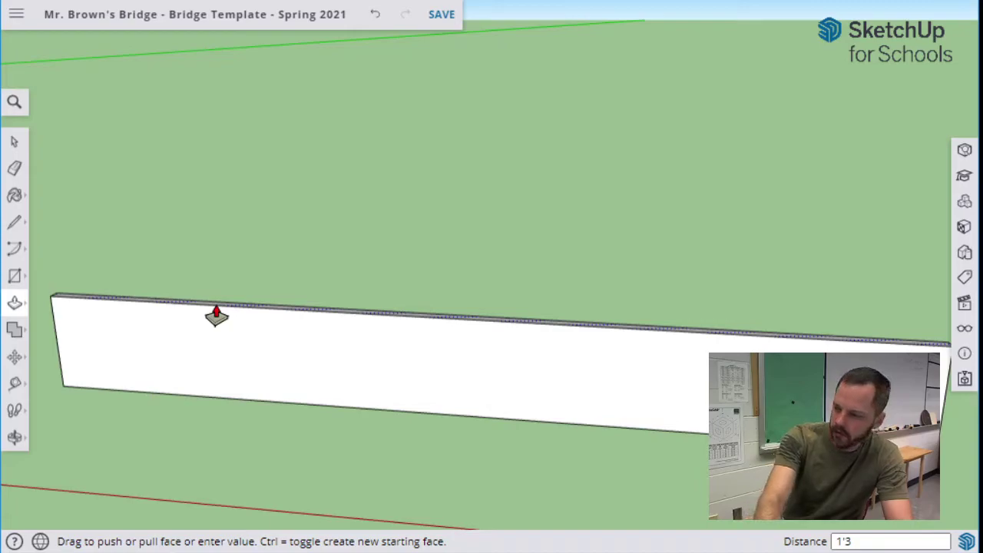
{"action": "key", "text": "Return"}
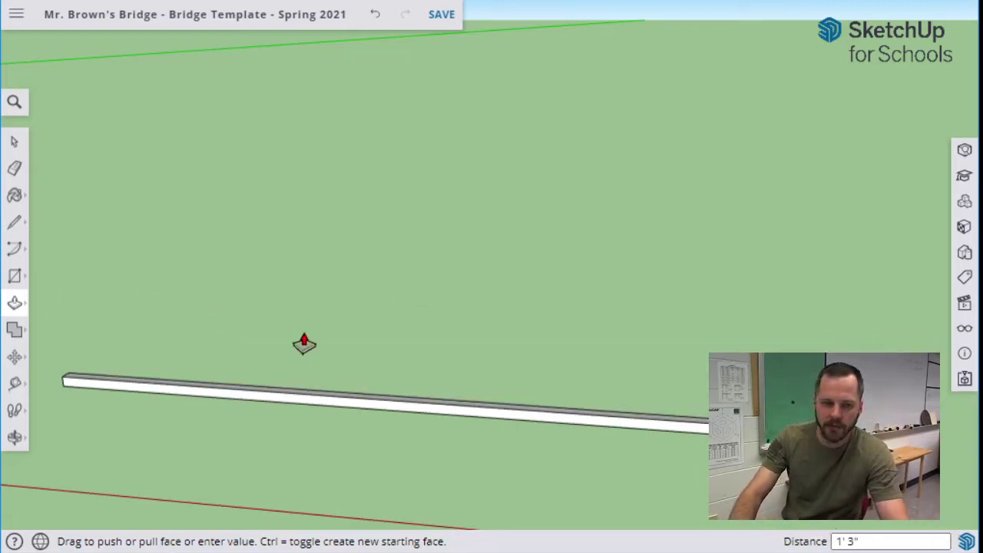
{"action": "middle_click_drag", "start_coordinate": [548, 430], "coordinate": [498, 466]}
{"action": "key", "text": "p"}
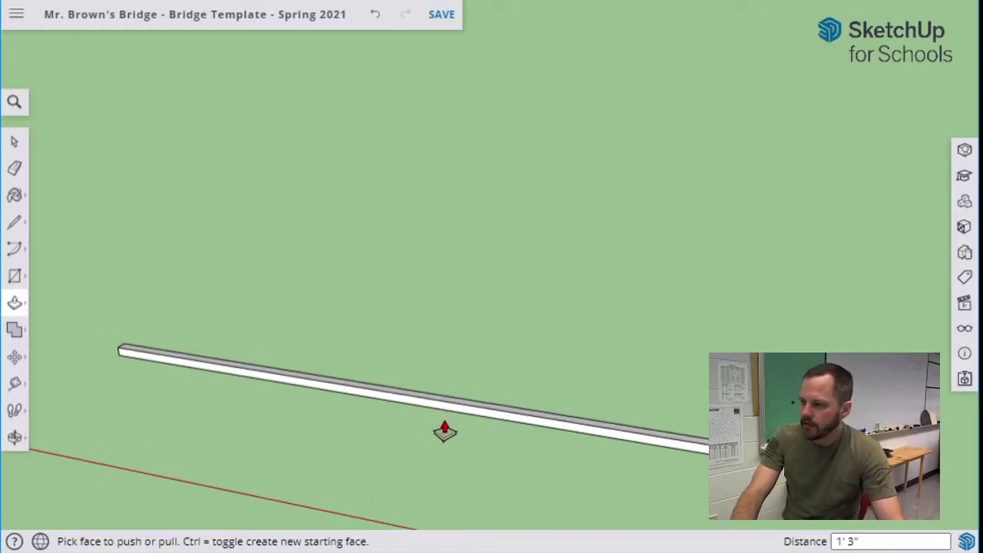
{"action": "middle_click_drag", "start_coordinate": [452, 422], "coordinate": [361, 480]}
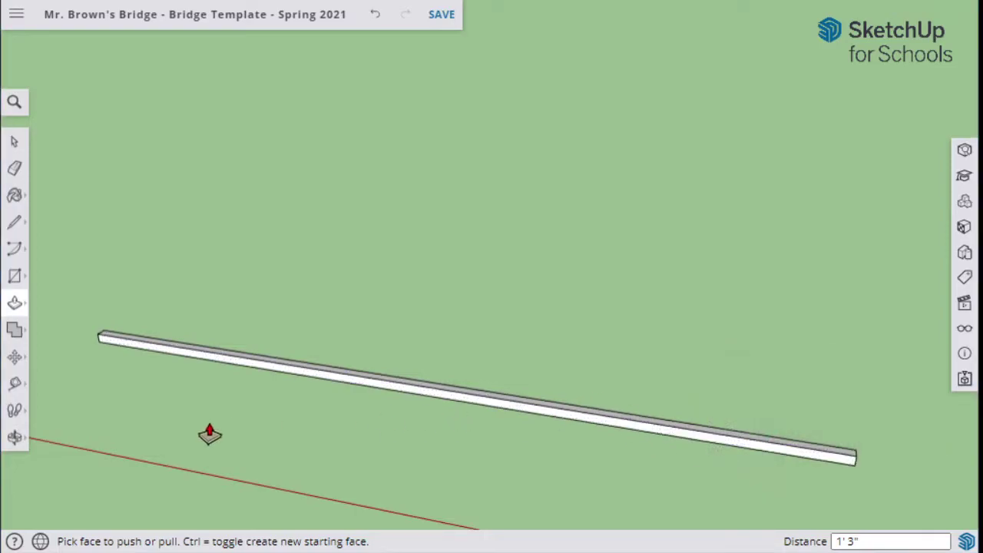
{"action": "middle_click_drag", "start_coordinate": [209, 432], "coordinate": [295, 406]}
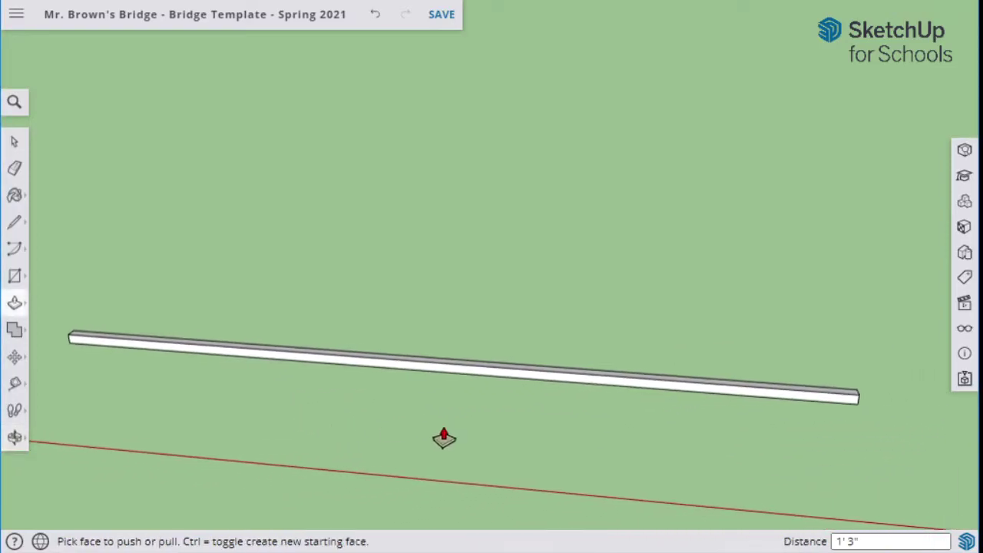
{"action": "middle_click_drag", "start_coordinate": [443, 438], "coordinate": [505, 446]}
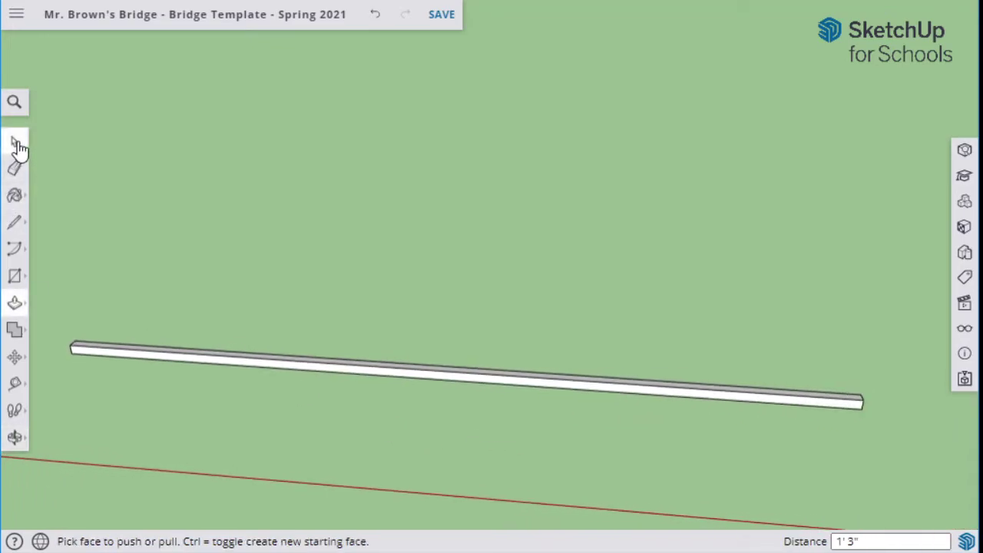
- Select the whole beam with all its faces and save the bridge file
{"action": "left_click", "coordinate": [14, 143]}
{"action": "left_click", "coordinate": [138, 364]}
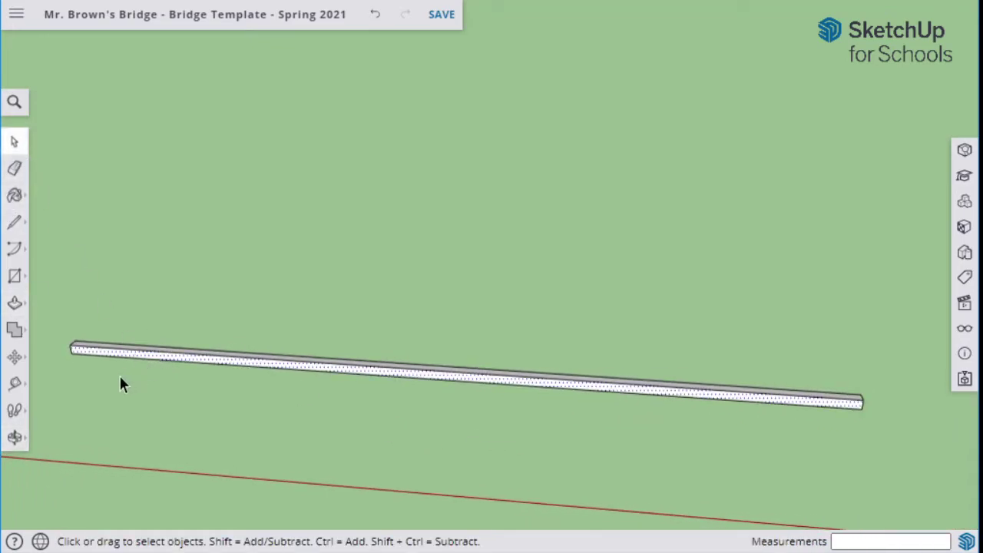
{"action": "scroll", "coordinate": [80, 353], "scroll_direction": "up", "scroll_amount": 8}
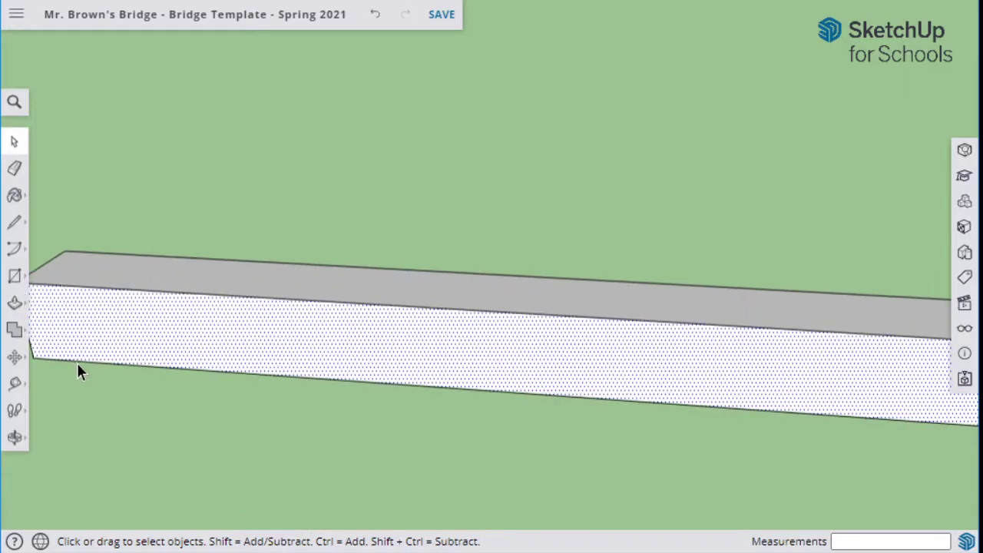
{"action": "middle_click_drag", "start_coordinate": [79, 370], "coordinate": [315, 419]}
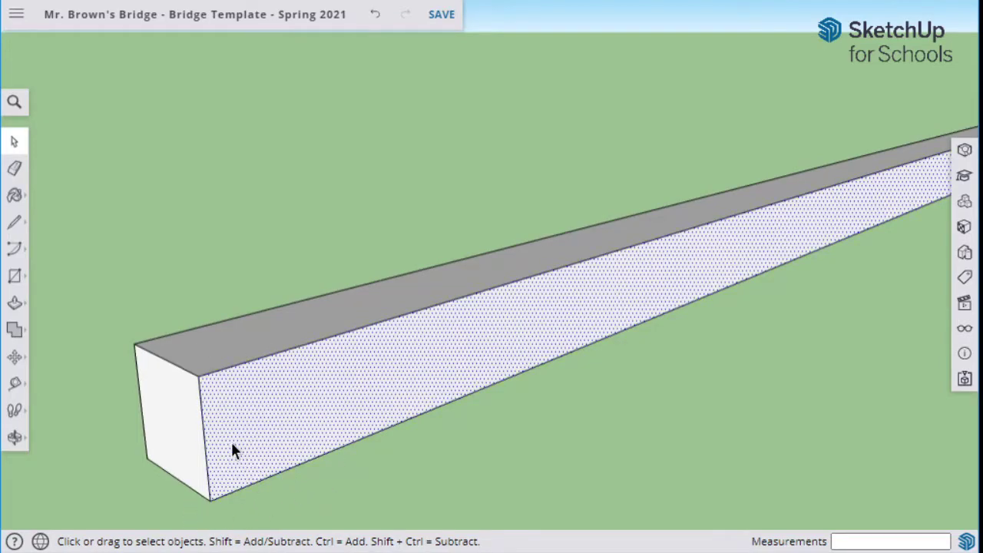
{"action": "triple_click", "coordinate": [232, 452]}
{"action": "key", "text": "ctrl+s"}
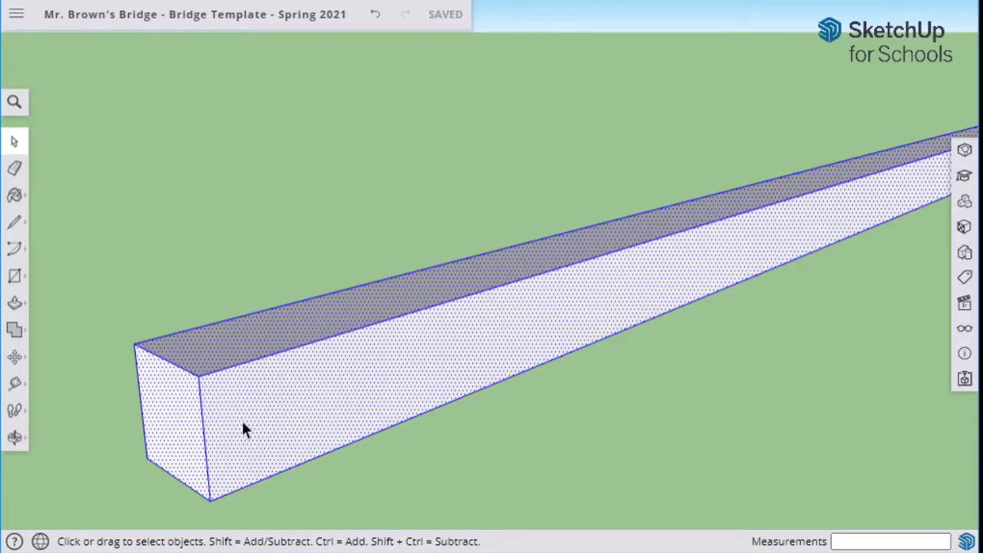
- Make the beam a component named 'Span' with the description 'This is 100' x 1'3"'
{"action": "right_click", "coordinate": [243, 430]}
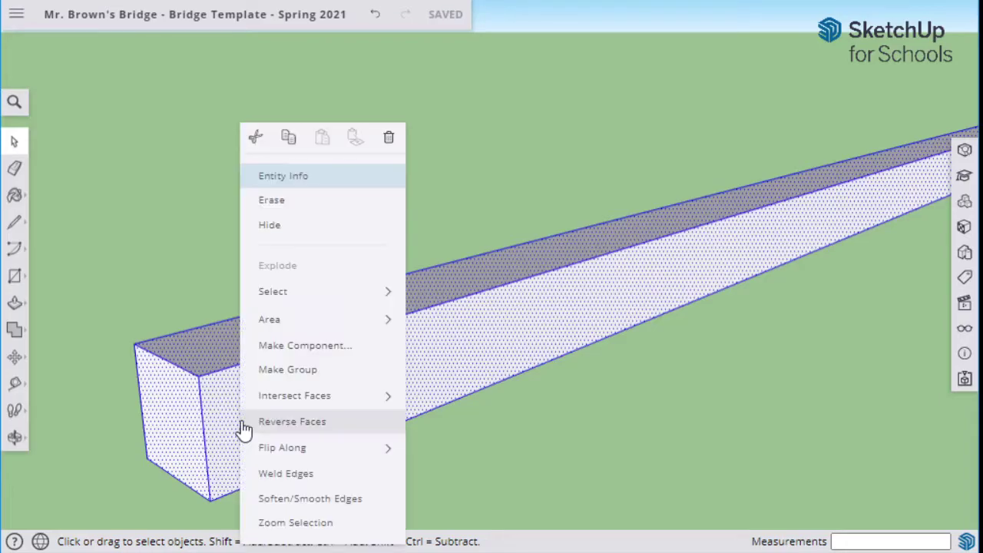
{"action": "left_click", "coordinate": [325, 350]}
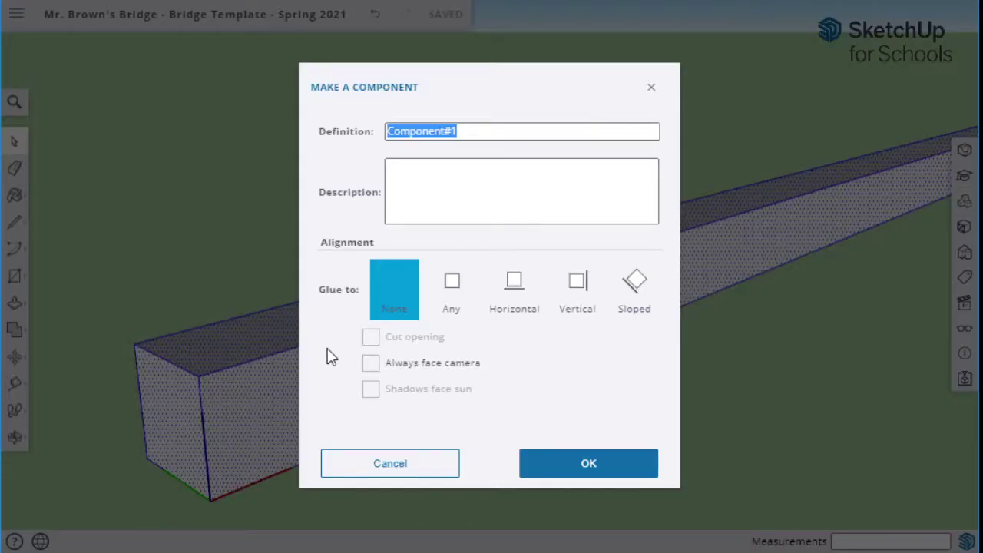
{"action": "type", "text": "Span"}
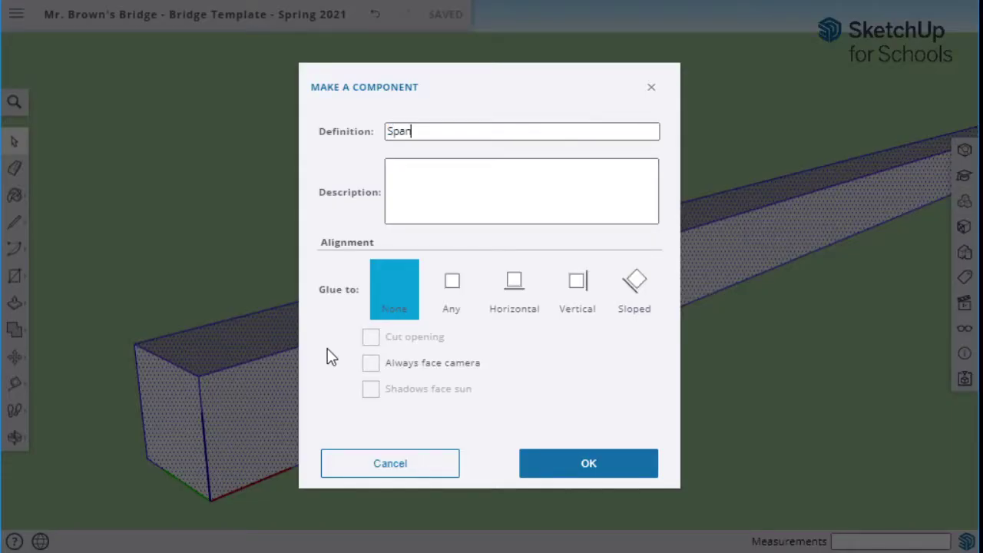
{"action": "left_click", "coordinate": [406, 188]}
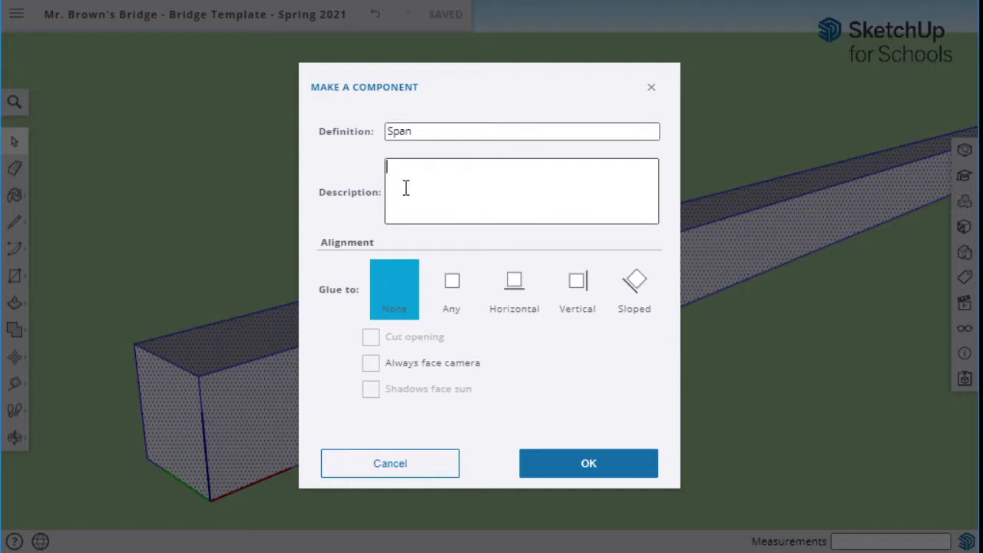
{"action": "type", "text": "This is 100 ' x 1'3\""}
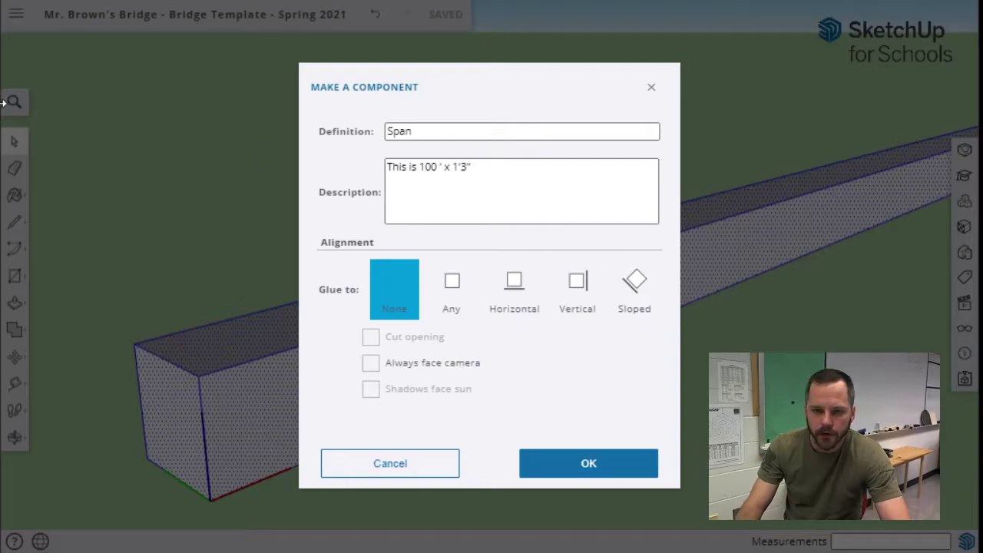
{"action": "left_click", "coordinate": [576, 465]}
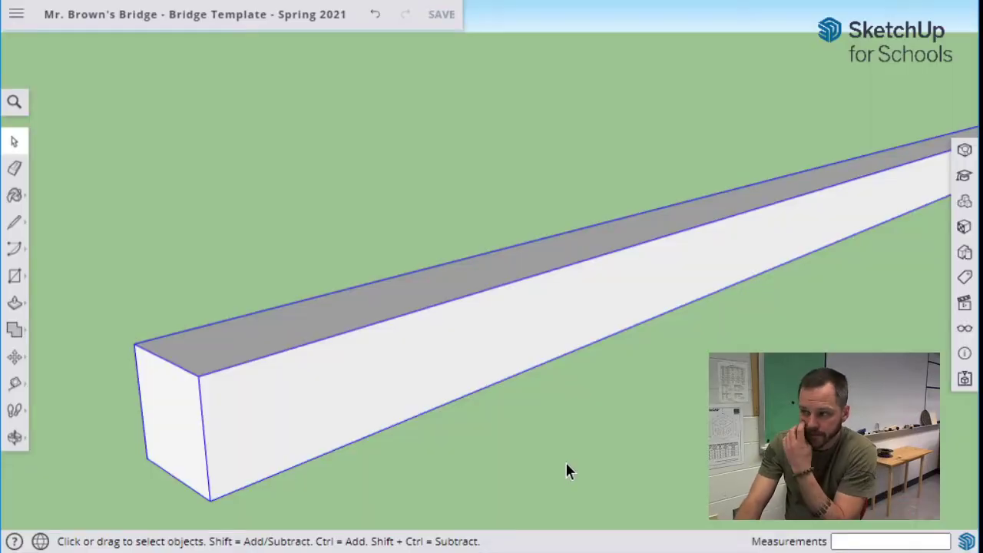
- Deselect the Span component and move it by its front corner to a slightly shifted spot
{"action": "scroll", "coordinate": [292, 297], "scroll_direction": "down", "scroll_amount": 2}
{"action": "key", "text": "Escape"}
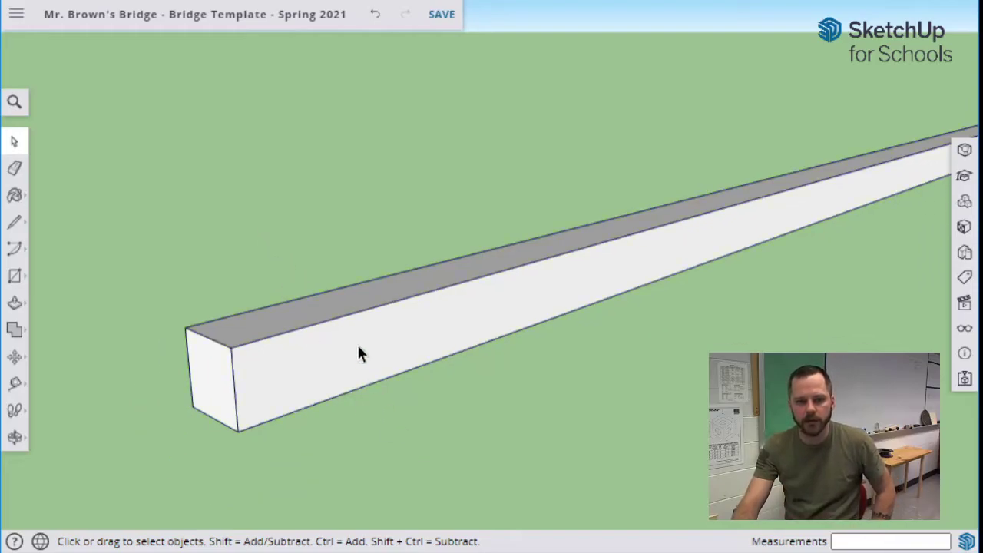
{"action": "scroll", "coordinate": [615, 391], "scroll_direction": "up", "scroll_amount": 3}
{"action": "scroll", "coordinate": [616, 390], "scroll_direction": "down", "scroll_amount": 3}
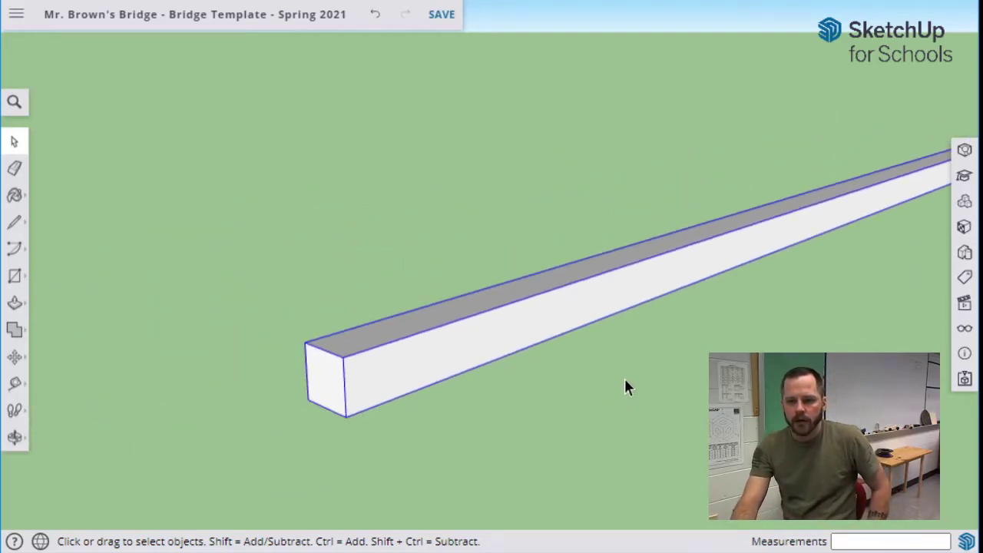
{"action": "middle_click_drag", "start_coordinate": [625, 389], "coordinate": [624, 410]}
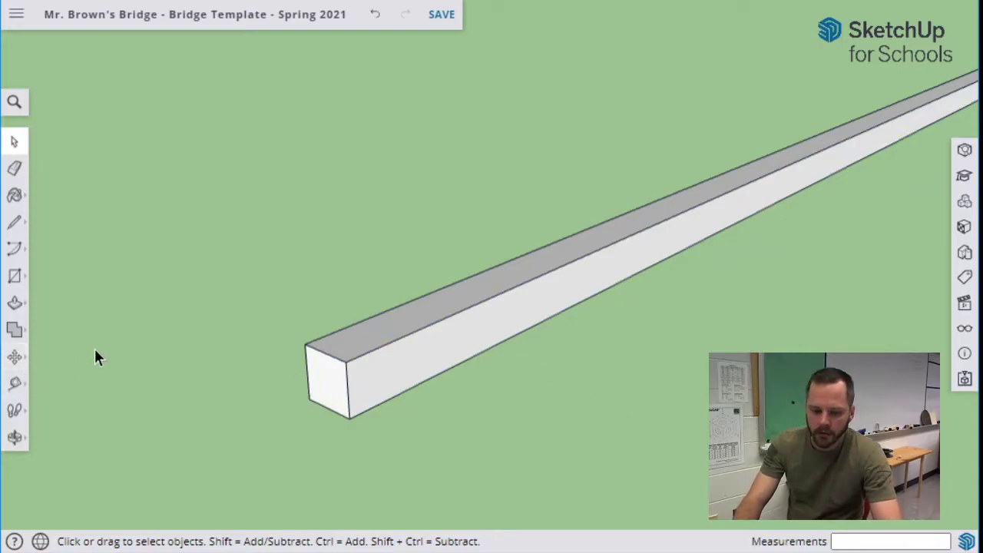
{"action": "key", "text": "m"}
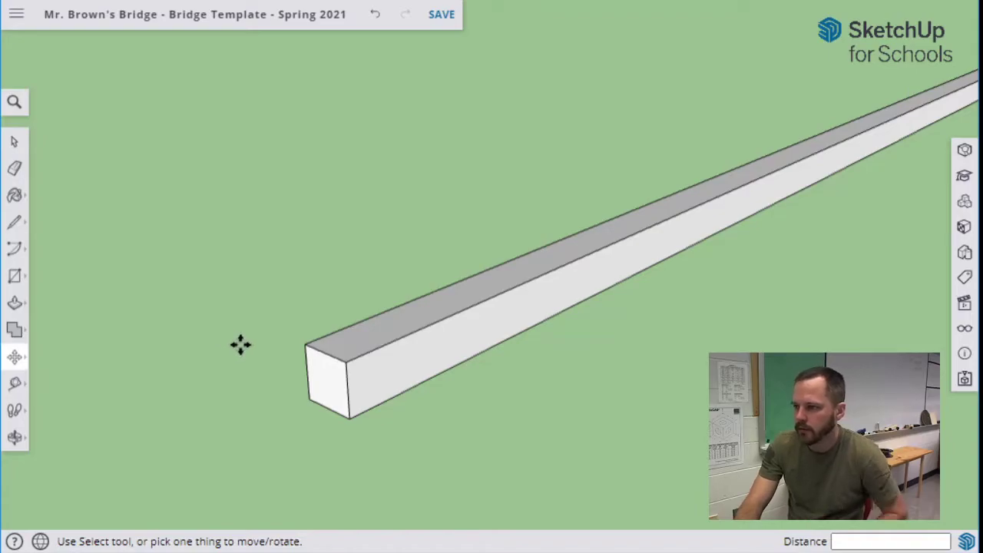
{"action": "left_click", "coordinate": [347, 356]}
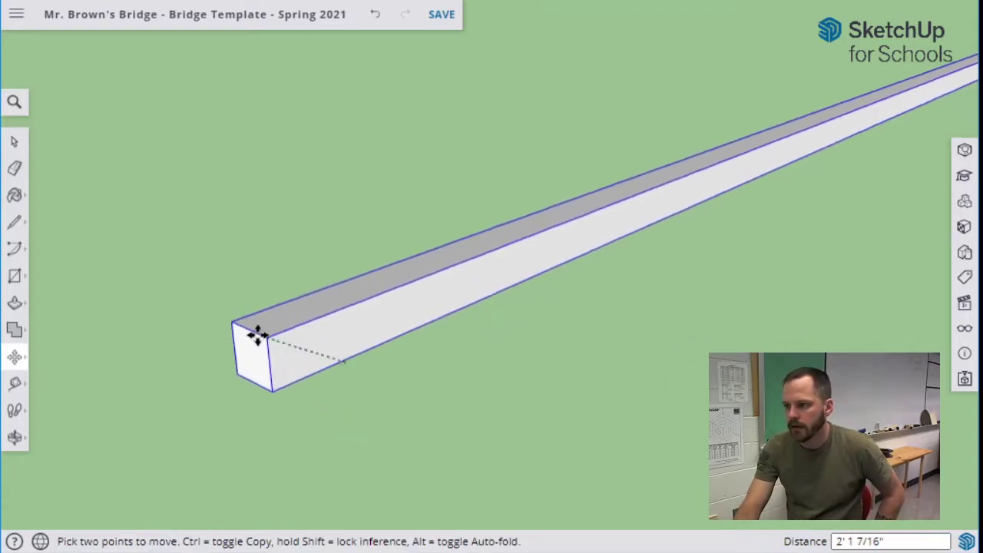
{"action": "left_click", "coordinate": [168, 320]}
{"action": "left_click", "coordinate": [167, 319]}
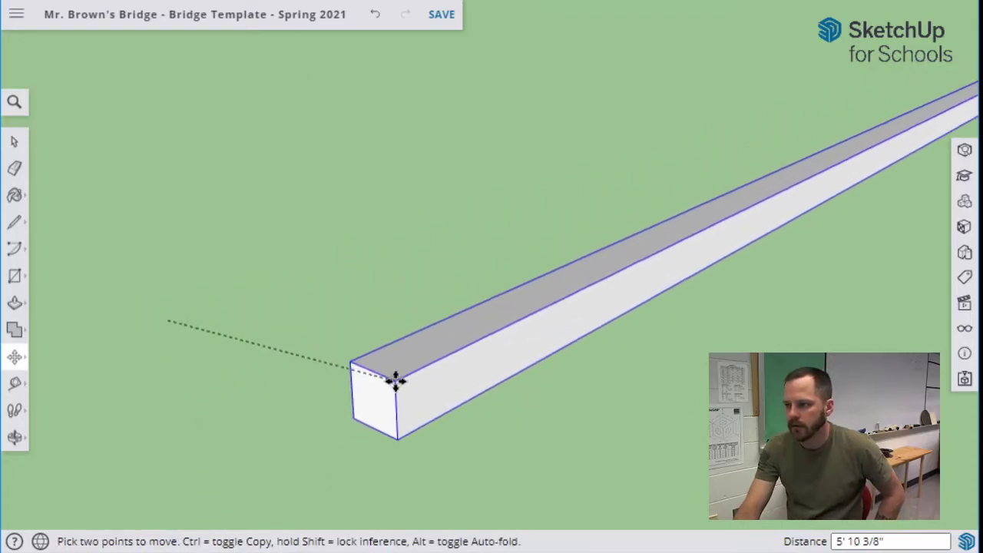
{"action": "left_click", "coordinate": [382, 387]}
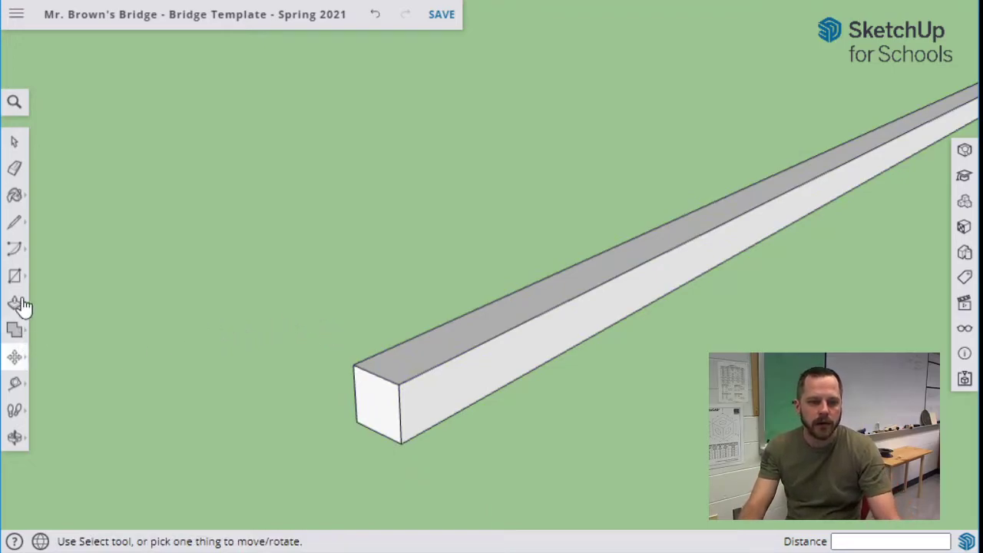
{"action": "left_click", "coordinate": [13, 144]}
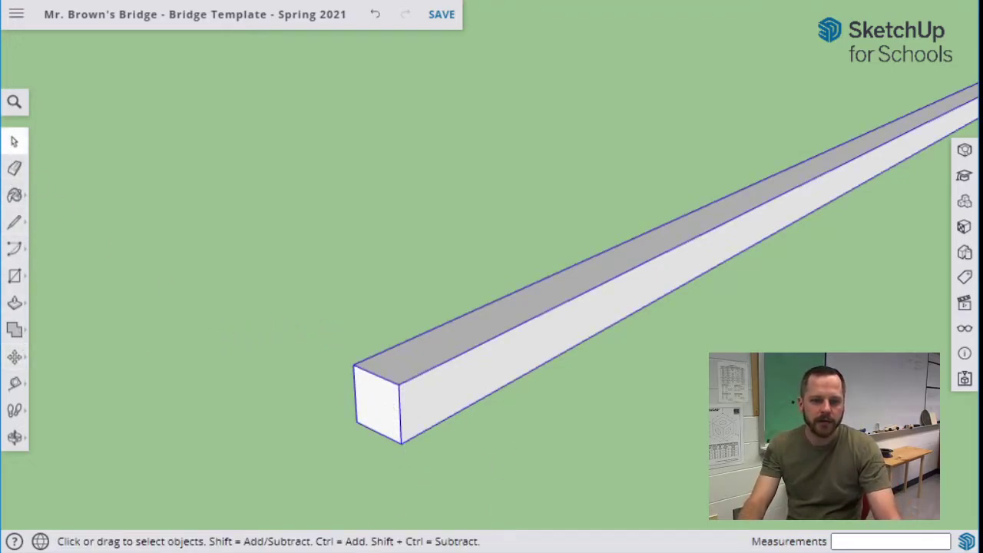
{"action": "left_click", "coordinate": [15, 357]}
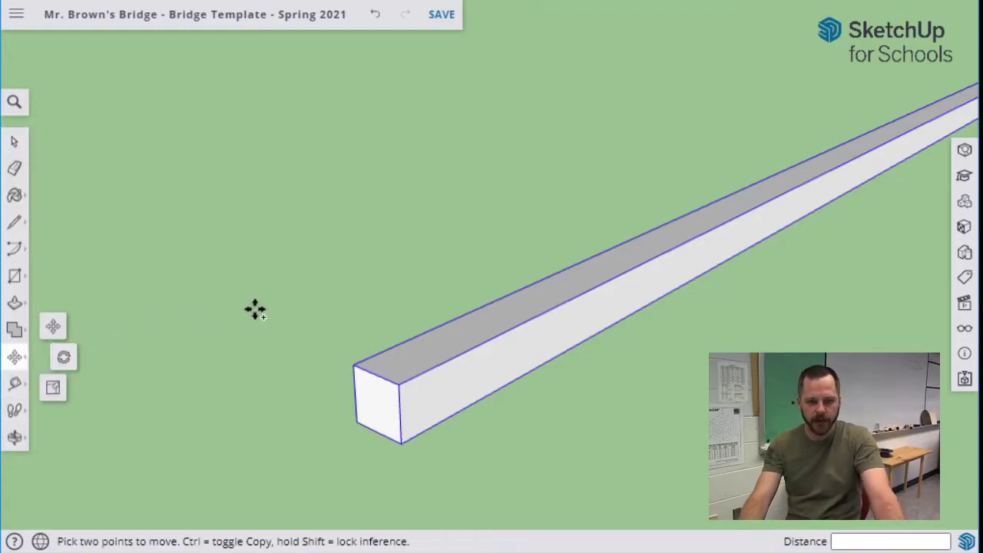
{"action": "key", "text": "ctrl"}
{"action": "left_click", "coordinate": [352, 365]}
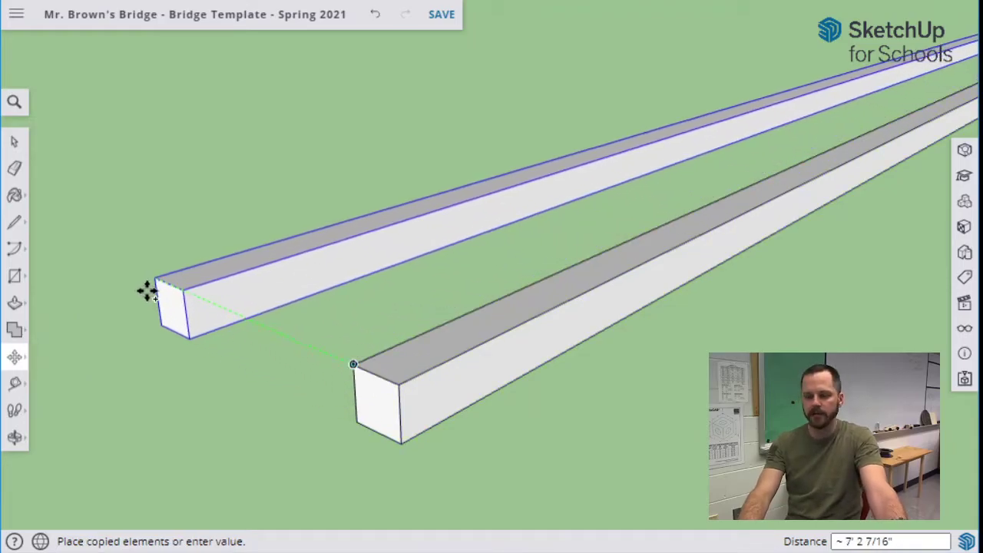
{"action": "left_click", "coordinate": [145, 288]}
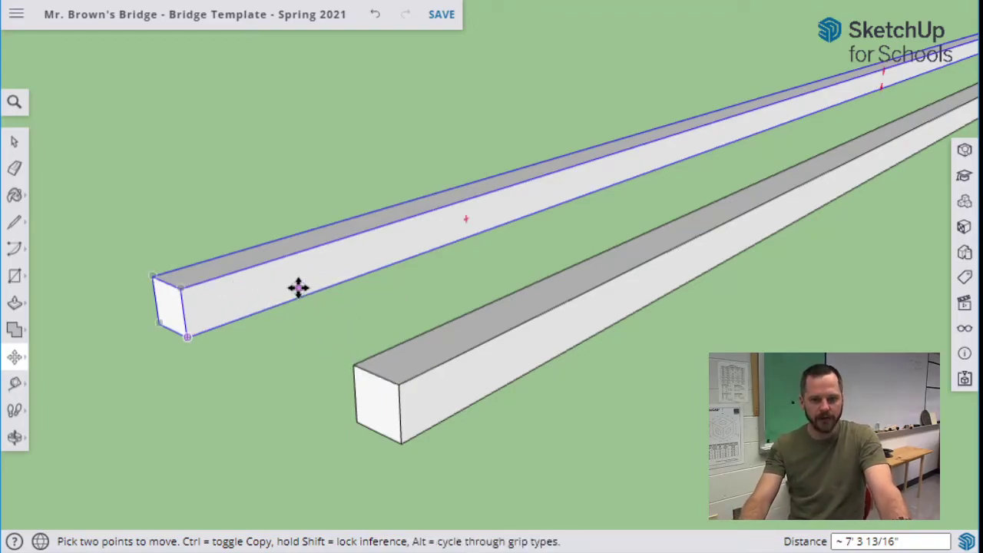
{"action": "scroll", "coordinate": [308, 285], "scroll_direction": "down", "scroll_amount": 3}
{"action": "scroll", "coordinate": [215, 297], "scroll_direction": "up", "scroll_amount": 2}
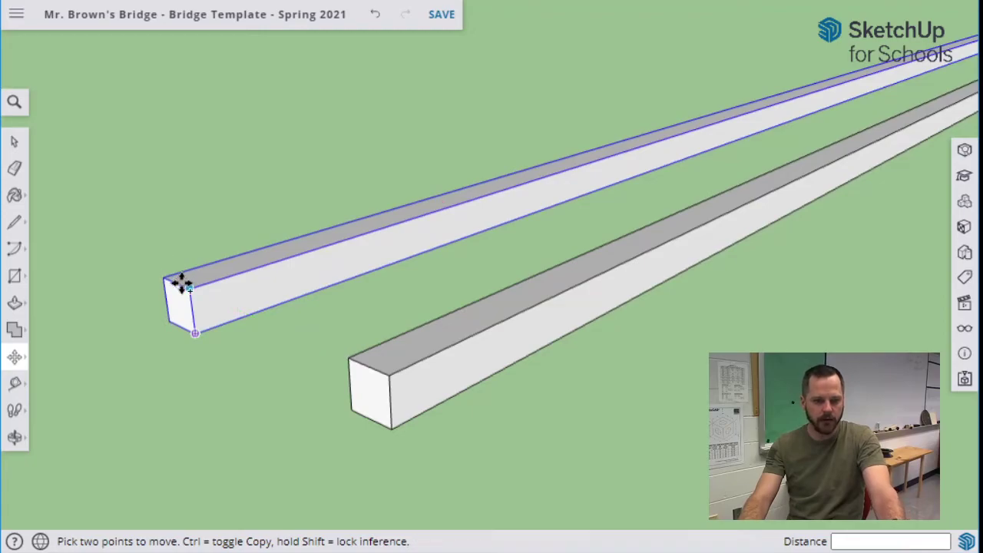
{"action": "left_click", "coordinate": [189, 287]}
{"action": "key", "text": "ctrl"}
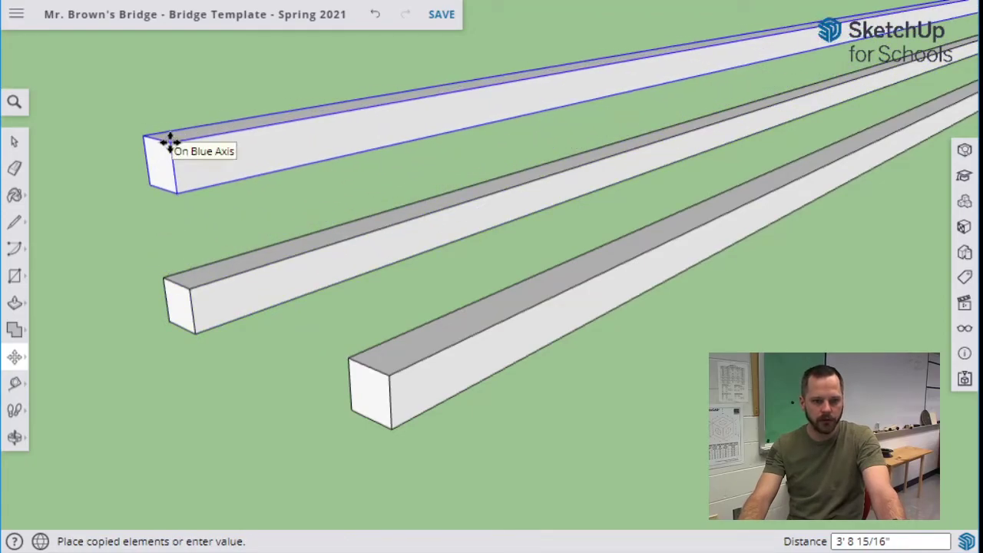
{"action": "left_click", "coordinate": [171, 143]}
{"action": "middle_click_drag", "start_coordinate": [246, 250], "coordinate": [368, 233]}
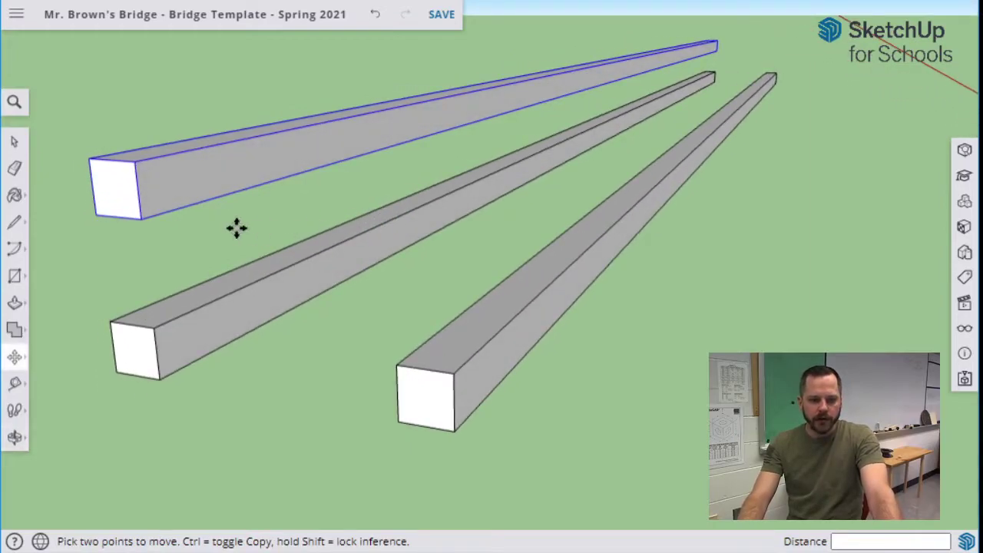
{"action": "key", "text": "ctrl+z"}
{"action": "key", "text": "ctrl+z"}
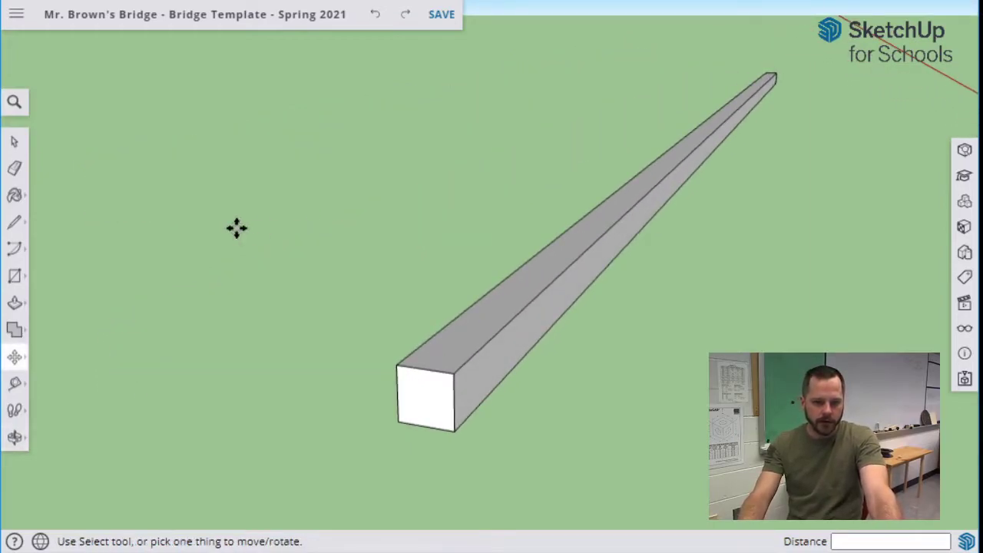
- Copy the beam with Move and Ctrl, then undo the misplaced copy
{"action": "left_click", "coordinate": [14, 142]}
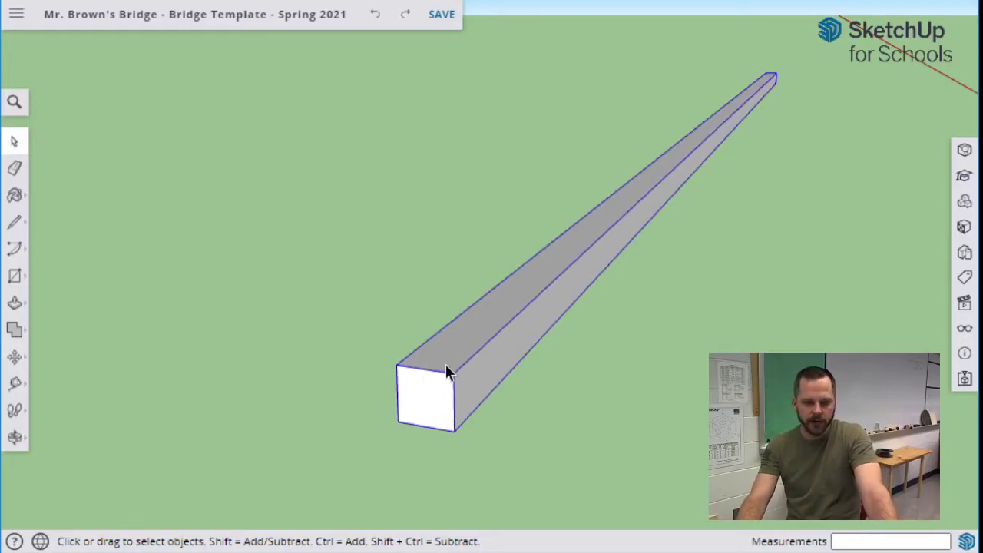
{"action": "key", "text": "m"}
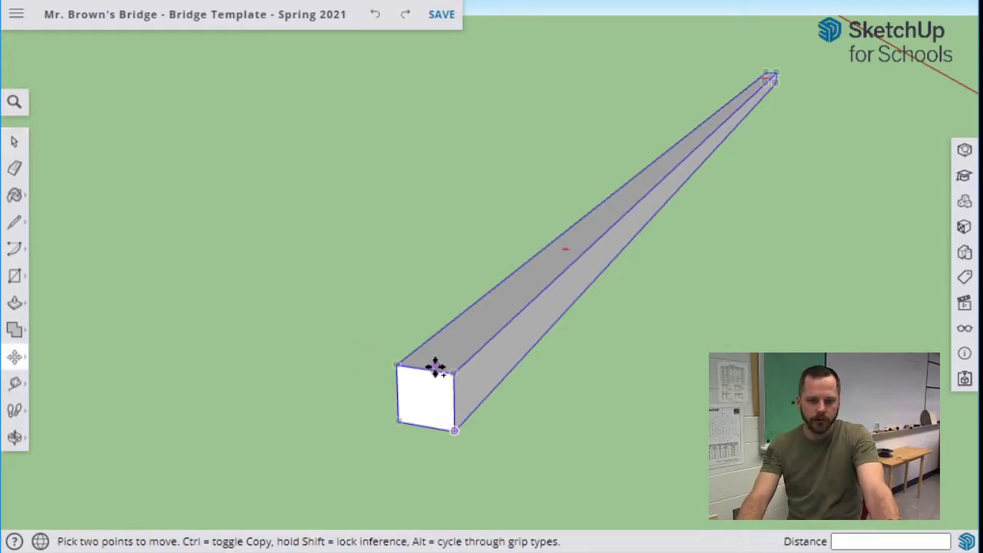
{"action": "key", "text": "ctrl"}
{"action": "left_click", "coordinate": [453, 373]}
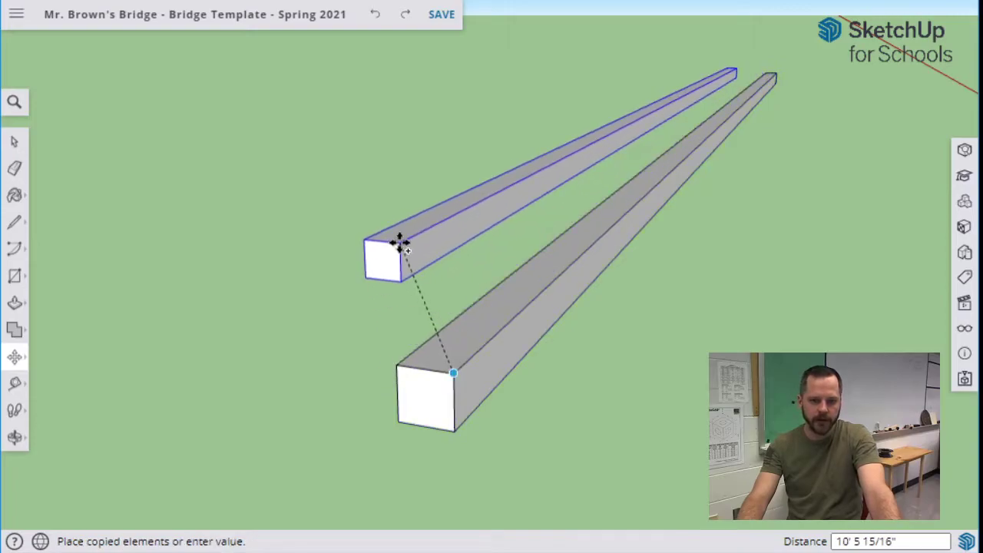
{"action": "left_click", "coordinate": [400, 245]}
{"action": "middle_click_drag", "start_coordinate": [625, 391], "coordinate": [598, 396]}
{"action": "key", "text": "ctrl+z"}
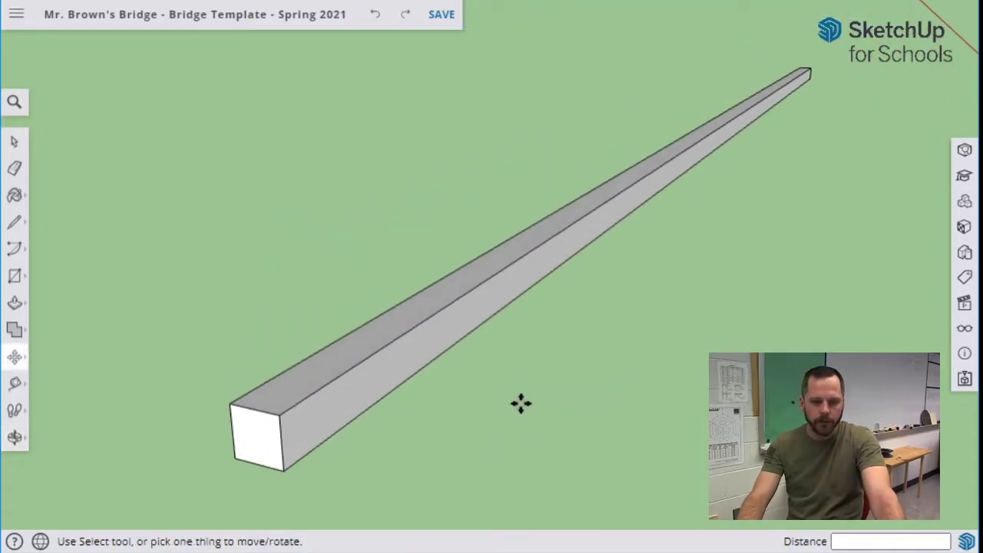
- Start a new copy from the beam's corner, locking it to the vertical blue axis
{"action": "key", "text": "ctrl"}
{"action": "left_click", "coordinate": [279, 414]}
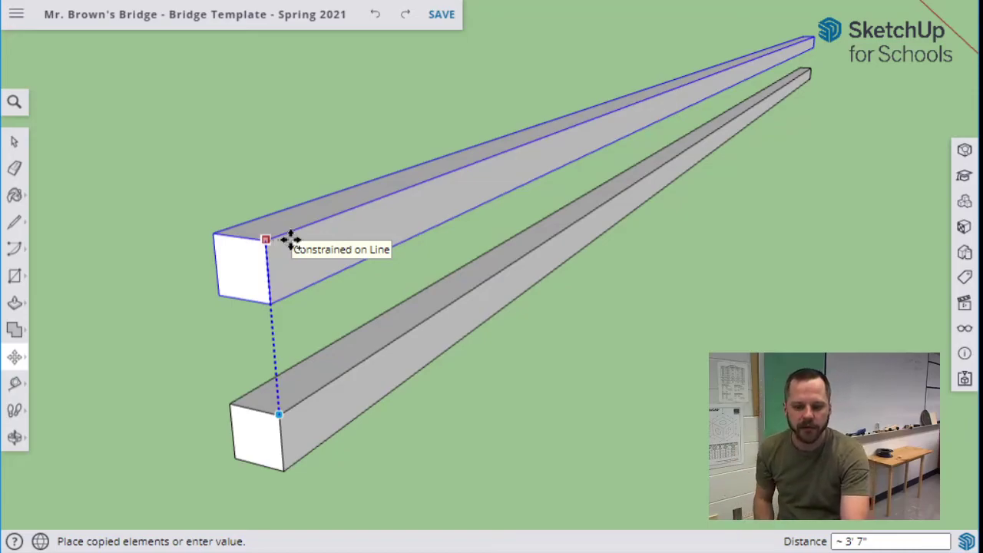
{"action": "key", "text": "Left"}
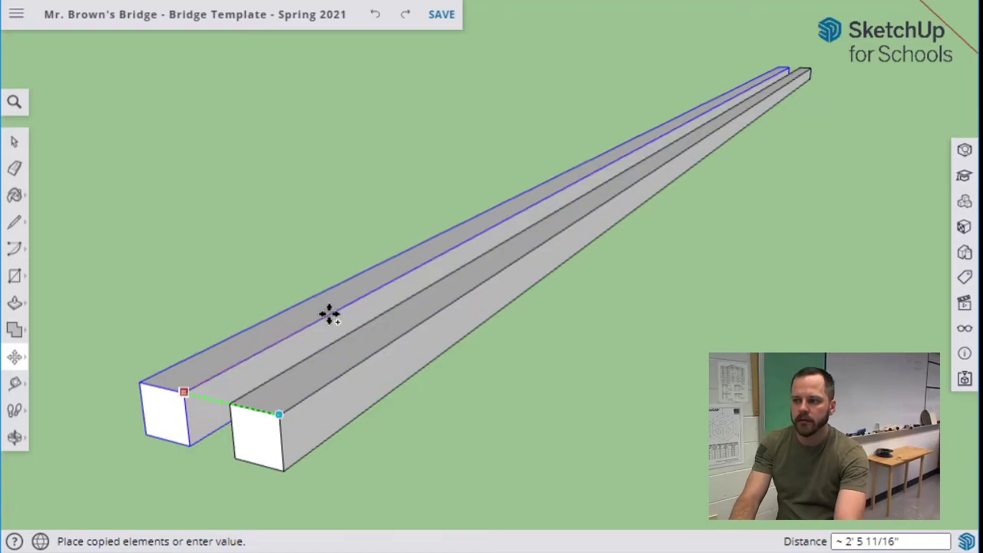
{"action": "key", "text": "Right"}
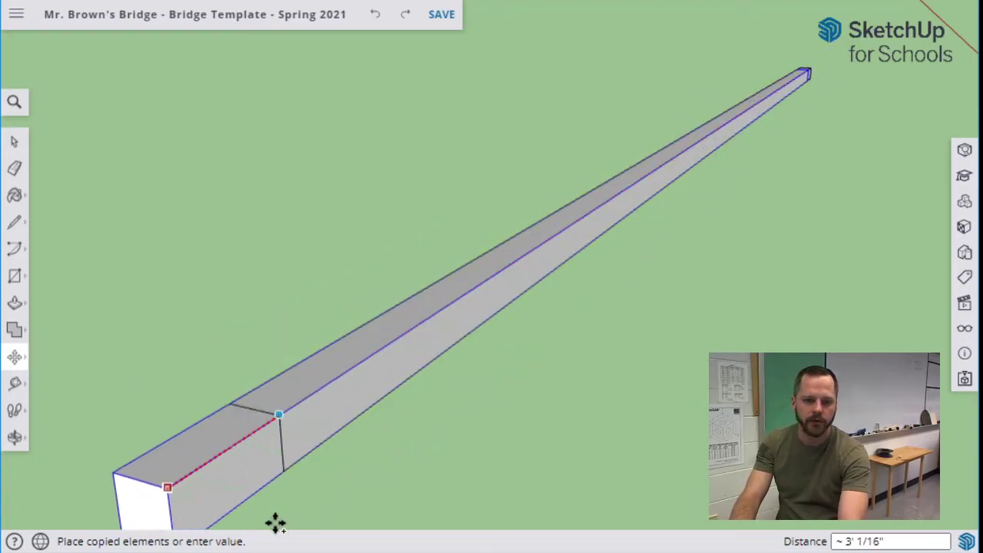
{"action": "key", "text": "Left"}
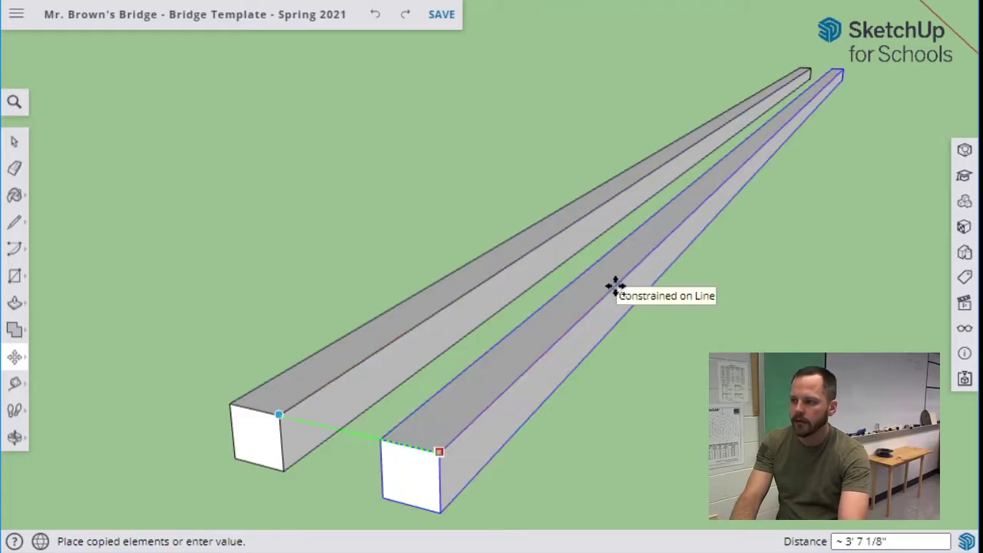
{"action": "key", "text": "Up"}
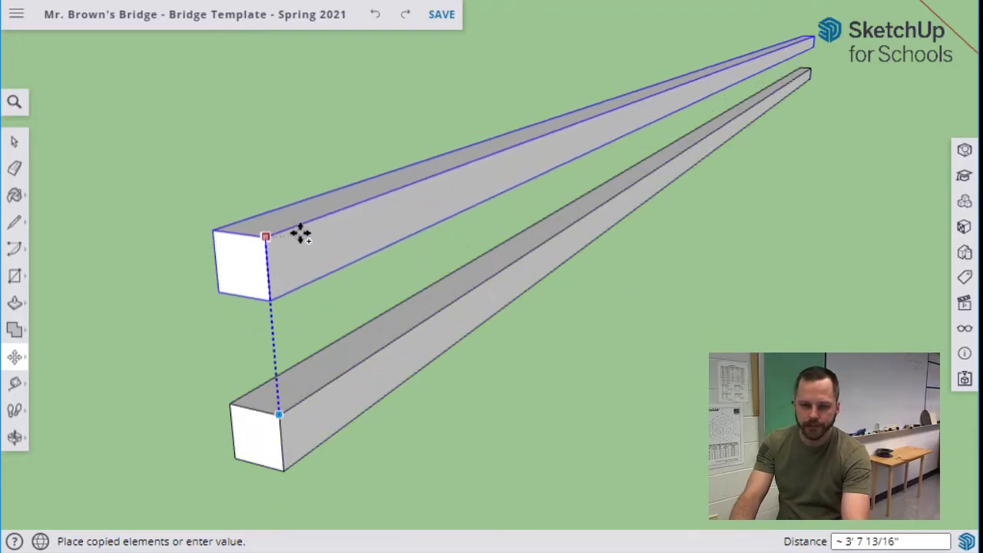
- Place the copy above the original, then snap its bottom corner onto the lower beam so it sits flush
{"action": "left_click", "coordinate": [292, 218]}
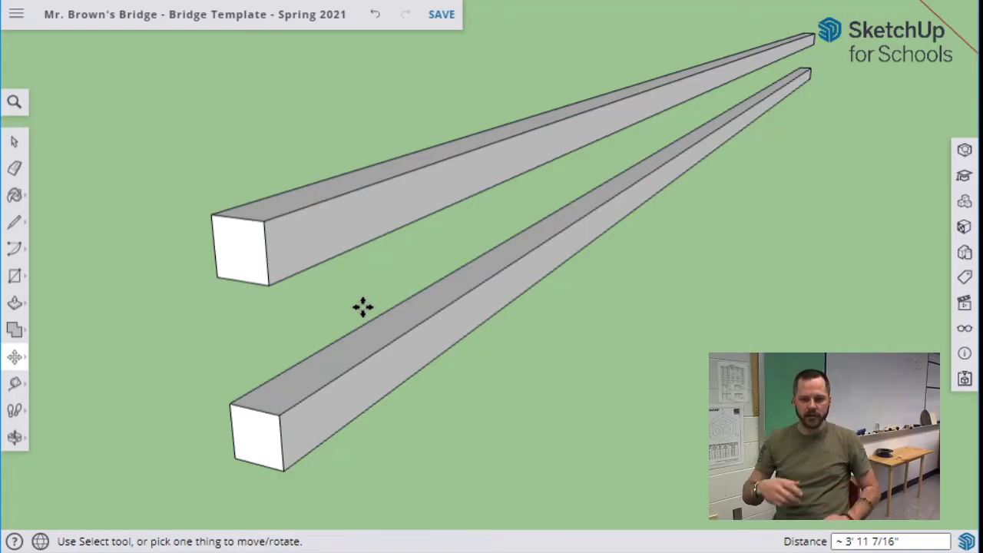
{"action": "left_click", "coordinate": [384, 216]}
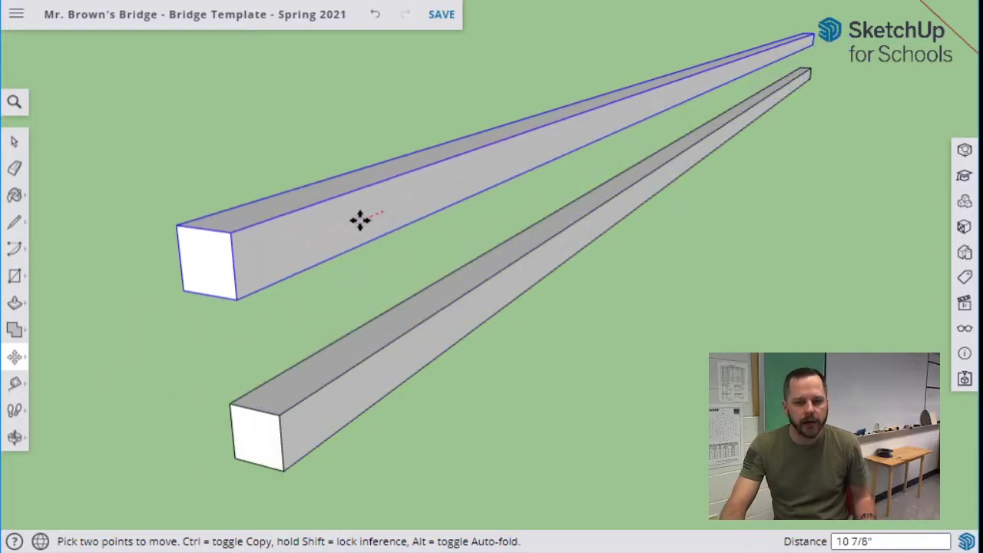
{"action": "left_click", "coordinate": [430, 193]}
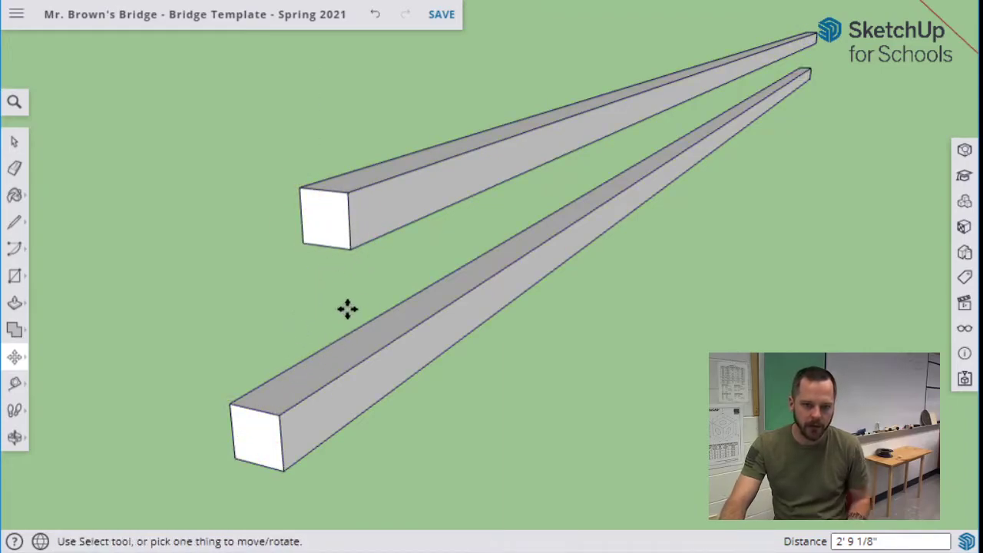
{"action": "left_click", "coordinate": [349, 247]}
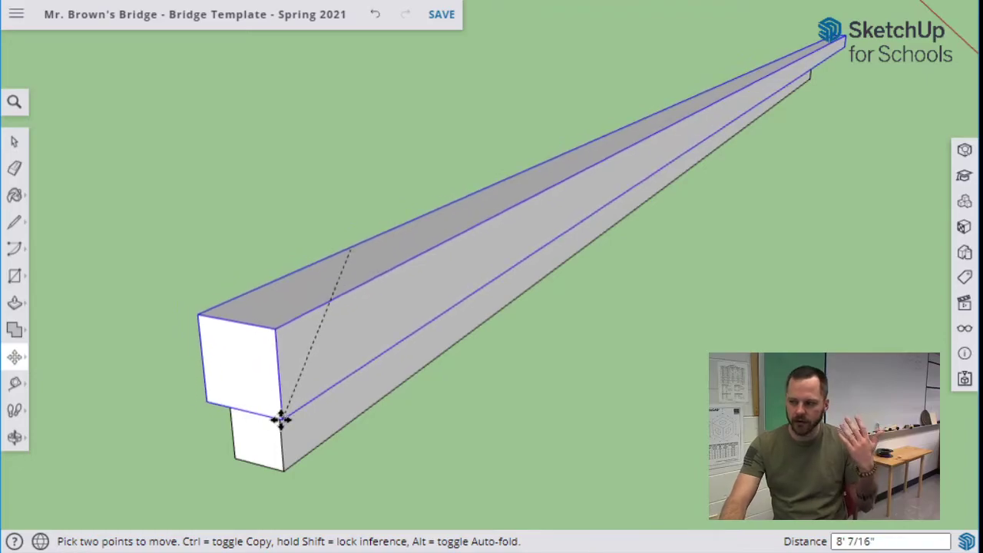
{"action": "scroll", "coordinate": [281, 418], "scroll_direction": "up", "scroll_amount": 6}
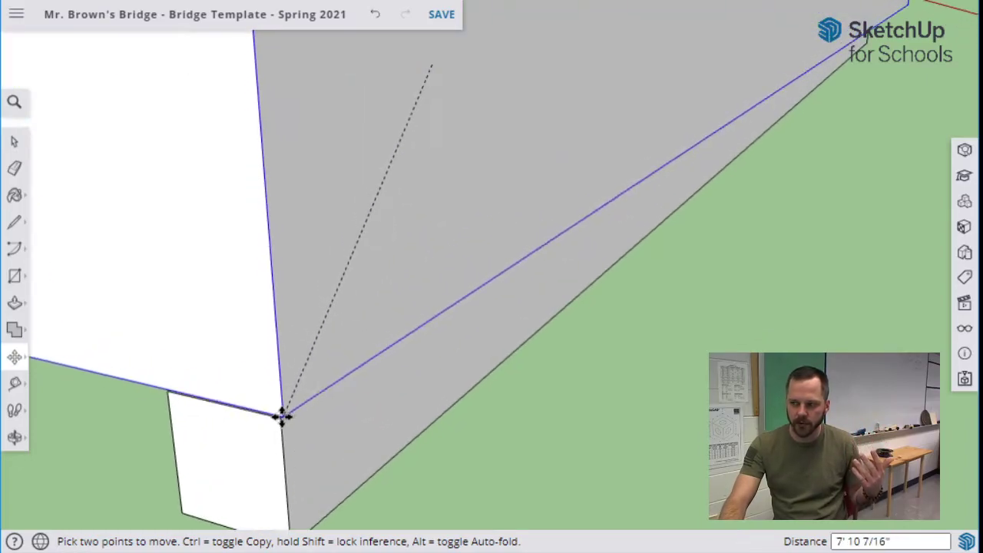
{"action": "scroll", "coordinate": [280, 415], "scroll_direction": "down", "scroll_amount": 5}
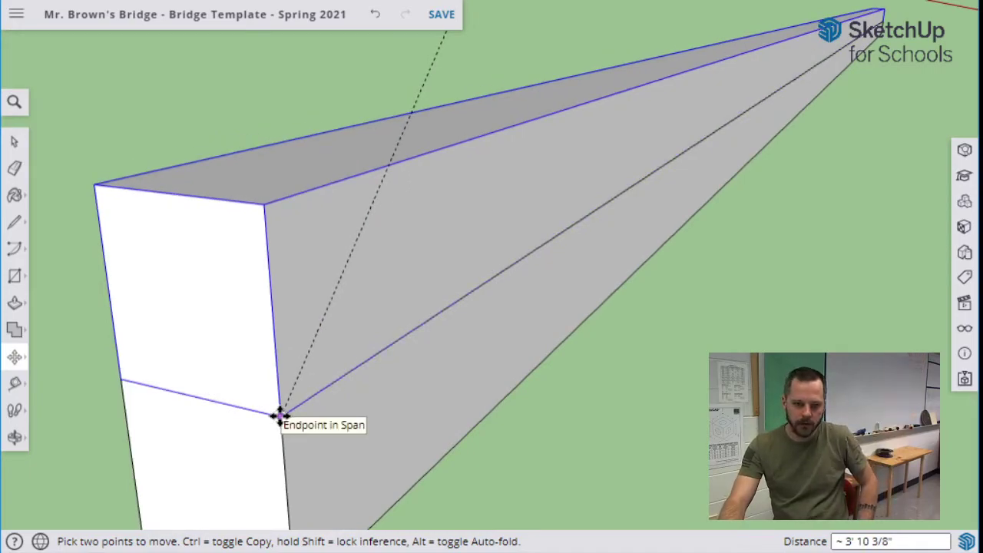
{"action": "left_click", "coordinate": [279, 415]}
{"action": "scroll", "coordinate": [358, 433], "scroll_direction": "down", "scroll_amount": 2}
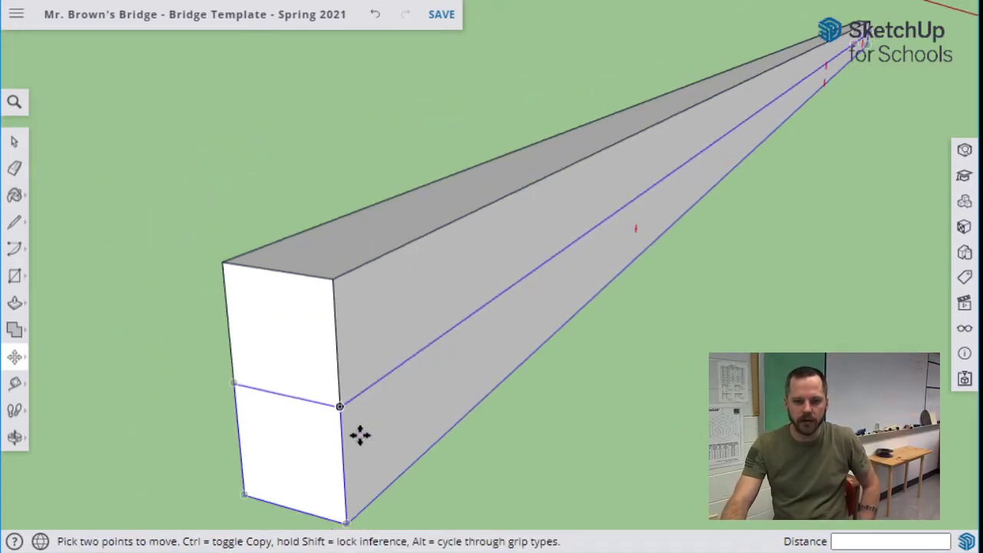
{"action": "left_click", "coordinate": [339, 397]}
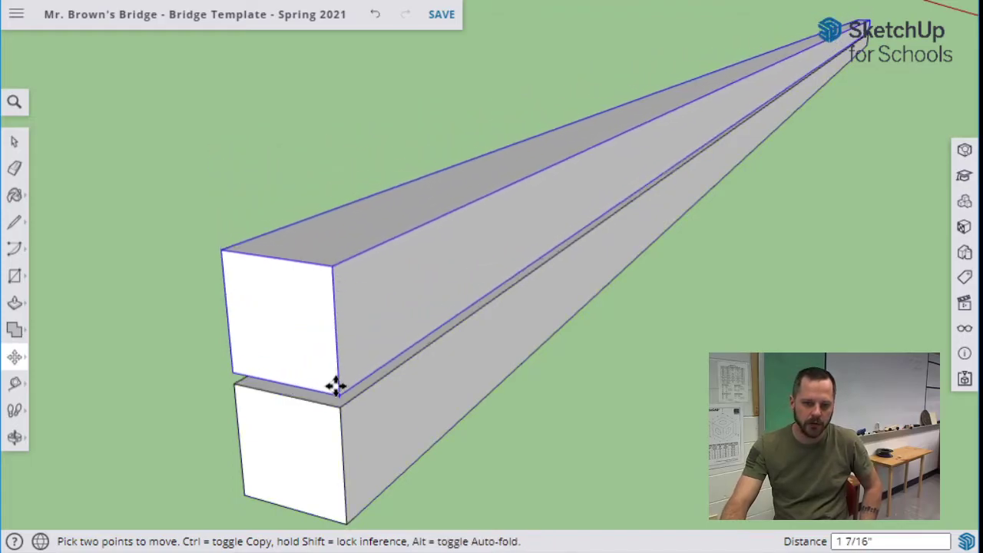
{"action": "left_click", "coordinate": [337, 391]}
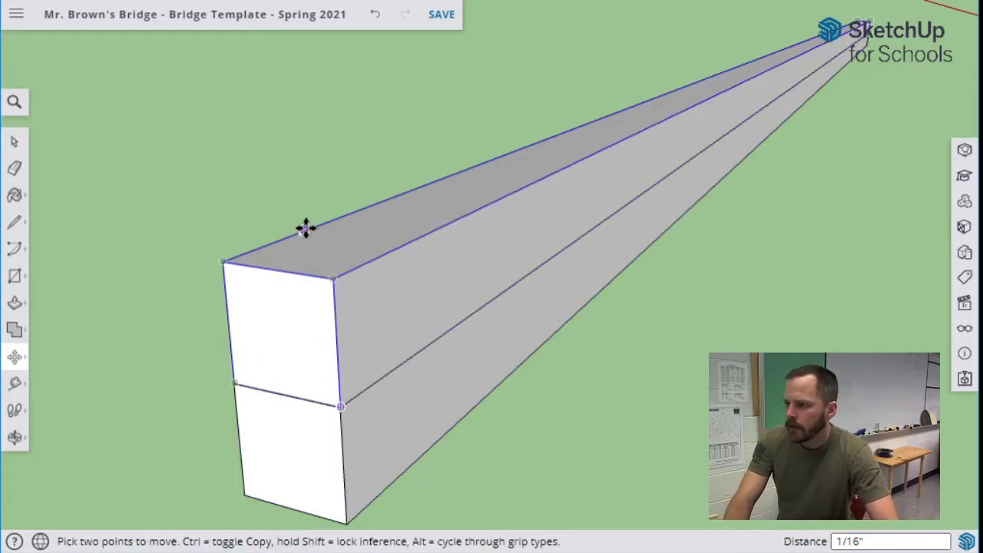
{"action": "middle_click_drag", "start_coordinate": [510, 331], "coordinate": [377, 364]}
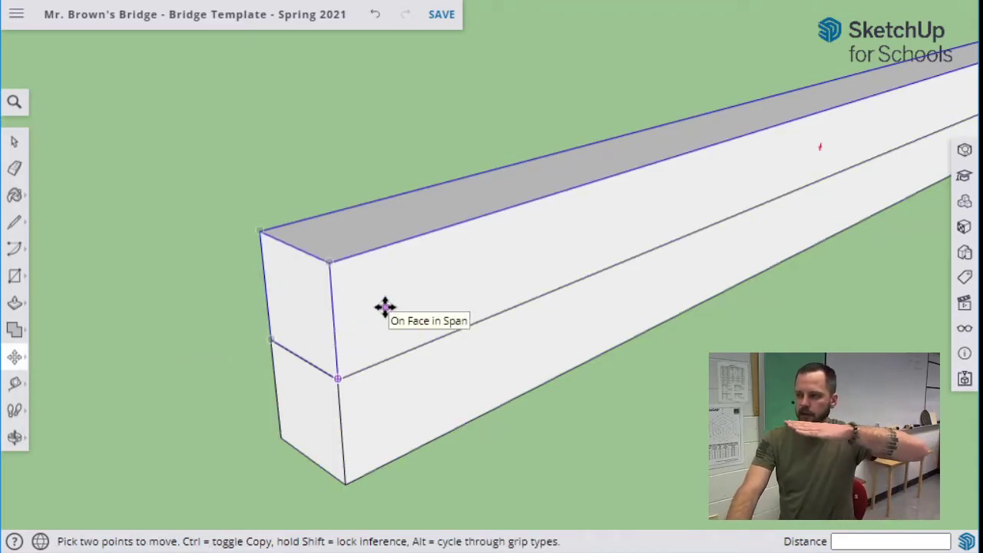
{"action": "left_click", "coordinate": [25, 359]}
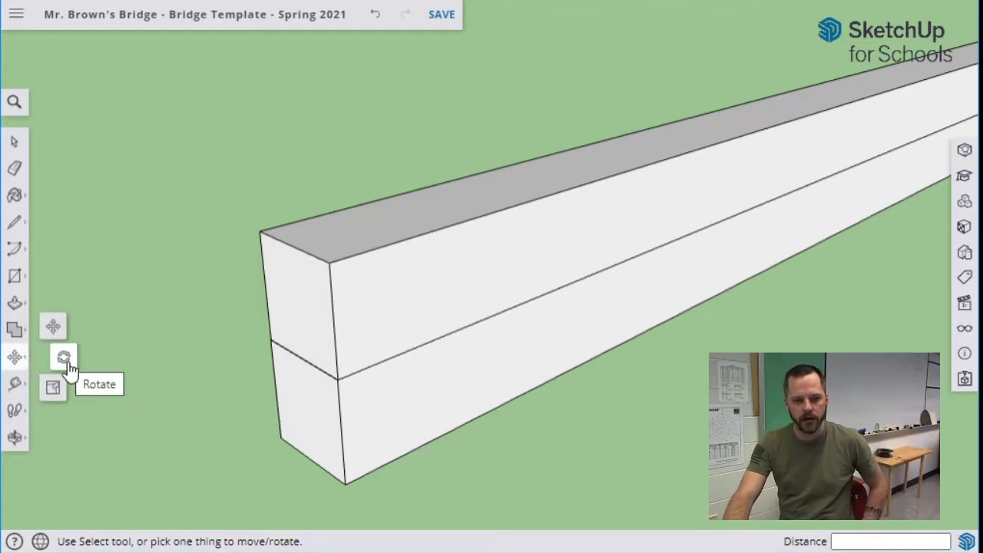
{"action": "left_click", "coordinate": [65, 361]}
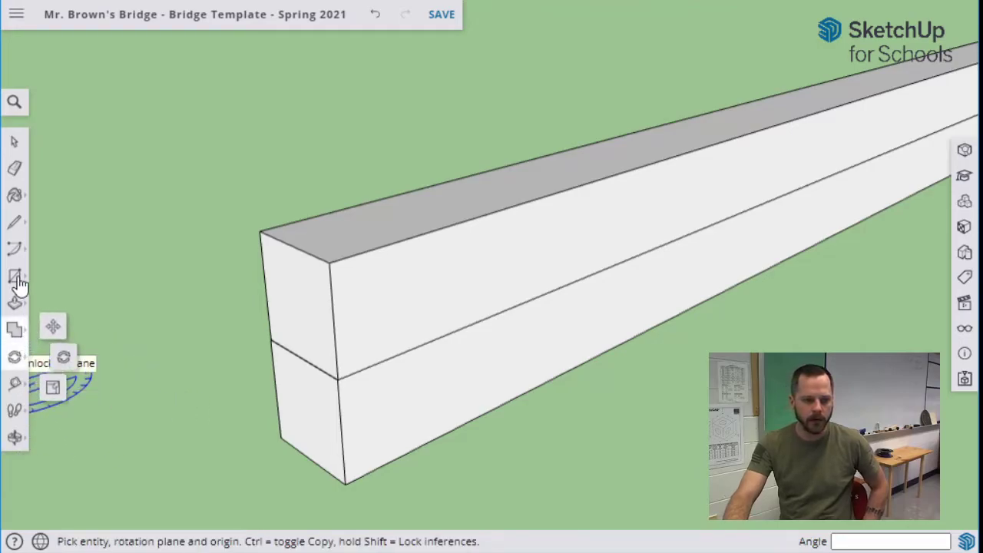
{"action": "left_click", "coordinate": [53, 330]}
{"action": "key", "text": "q"}
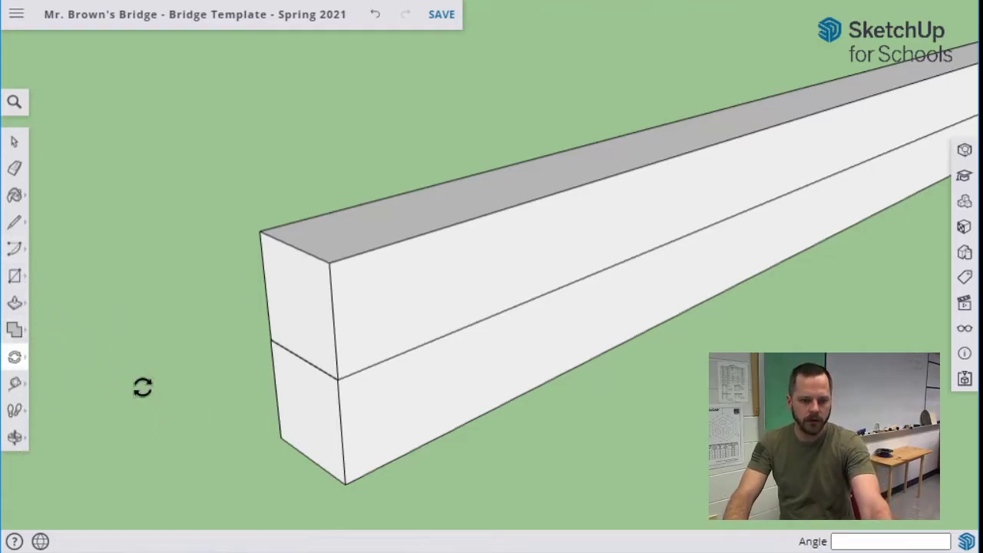
{"action": "left_click", "coordinate": [16, 361]}
{"action": "left_click", "coordinate": [64, 356]}
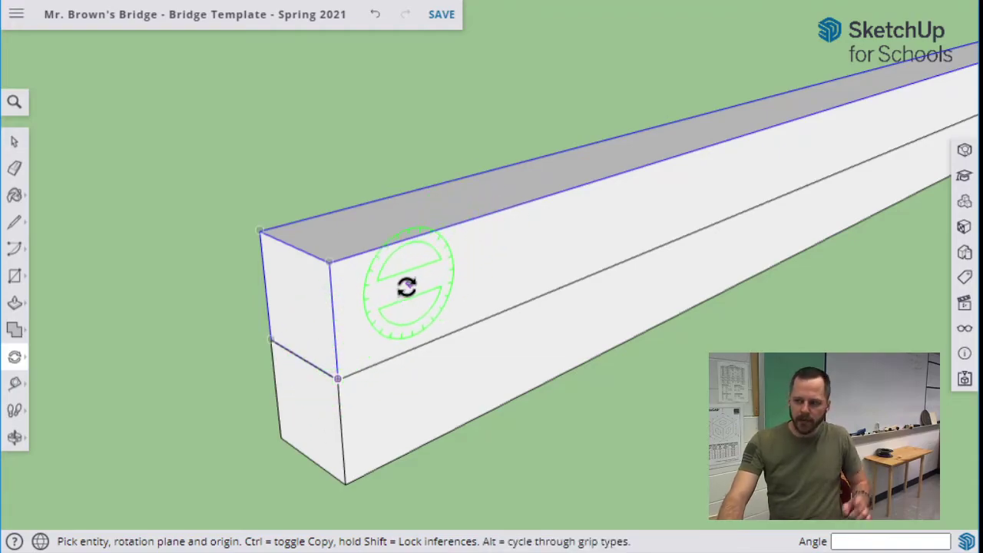
{"action": "left_click", "coordinate": [339, 378]}
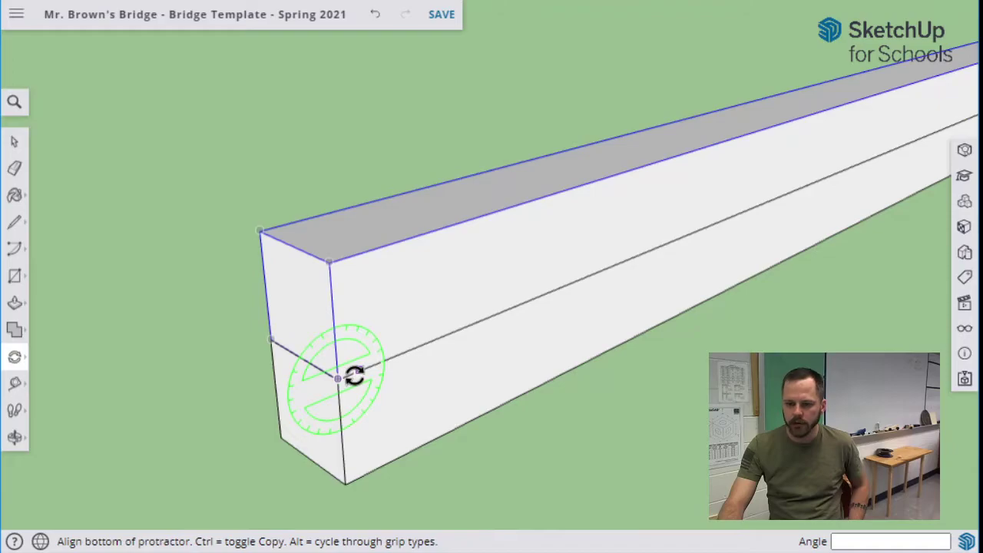
{"action": "left_click", "coordinate": [498, 312]}
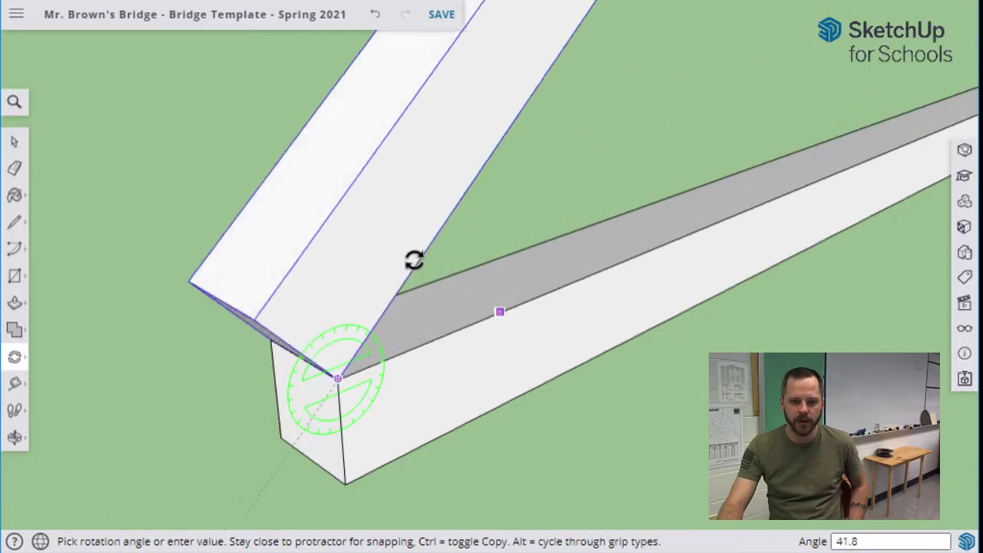
{"action": "left_click", "coordinate": [406, 255]}
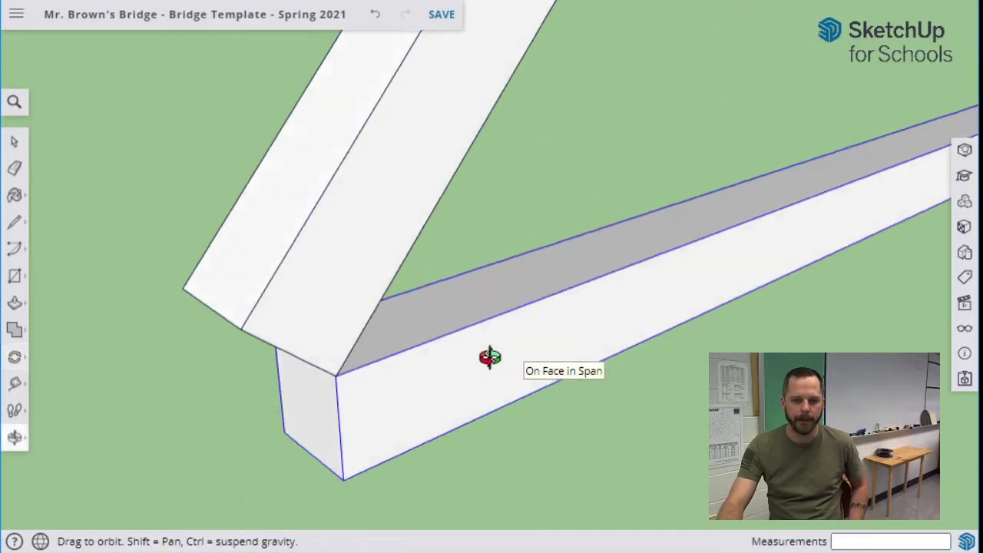
{"action": "middle_click_drag", "start_coordinate": [487, 358], "coordinate": [299, 274]}
{"action": "scroll", "coordinate": [397, 362], "scroll_direction": "up", "scroll_amount": 5}
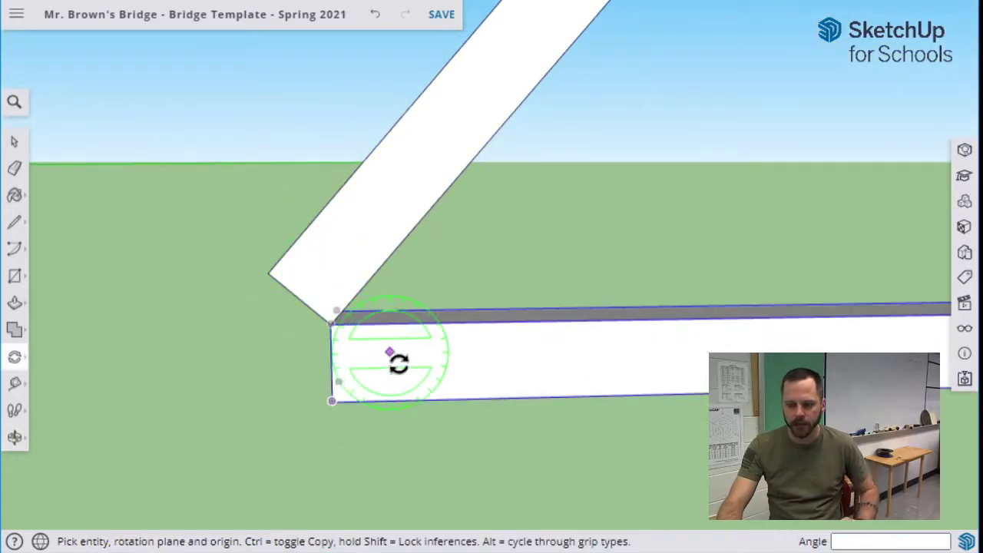
{"action": "mouse_move", "coordinate": [524, 342]}
{"action": "middle_mouse_down"}
{"action": "mouse_move", "coordinate": [659, 384]}
{"action": "mouse_move", "coordinate": [522, 343]}
{"action": "middle_mouse_up"}
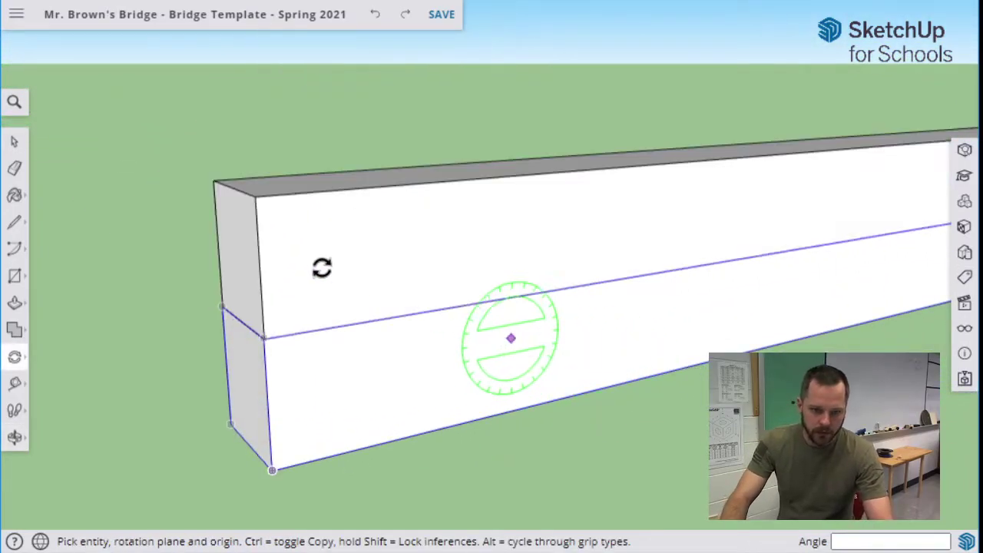
{"action": "left_click", "coordinate": [15, 142]}
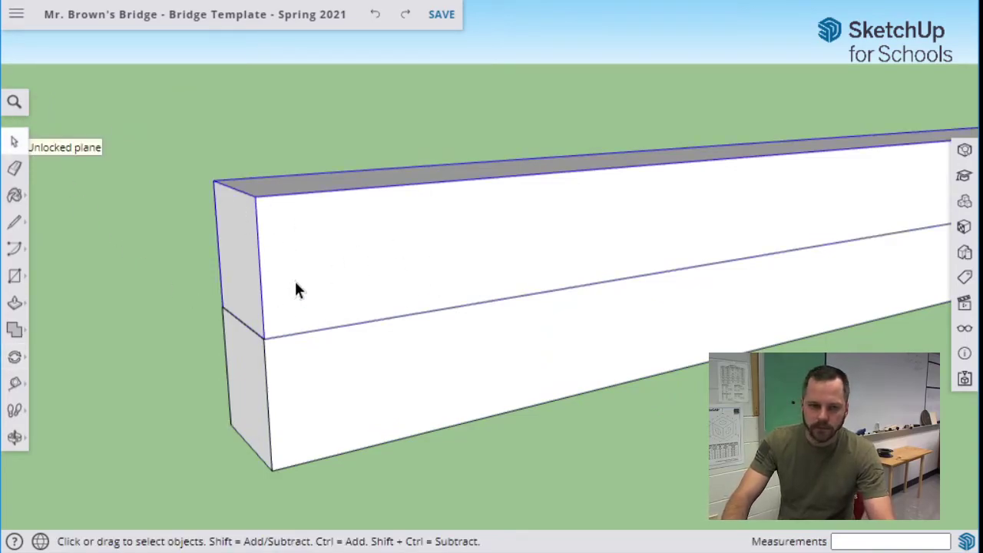
{"action": "left_click", "coordinate": [16, 359]}
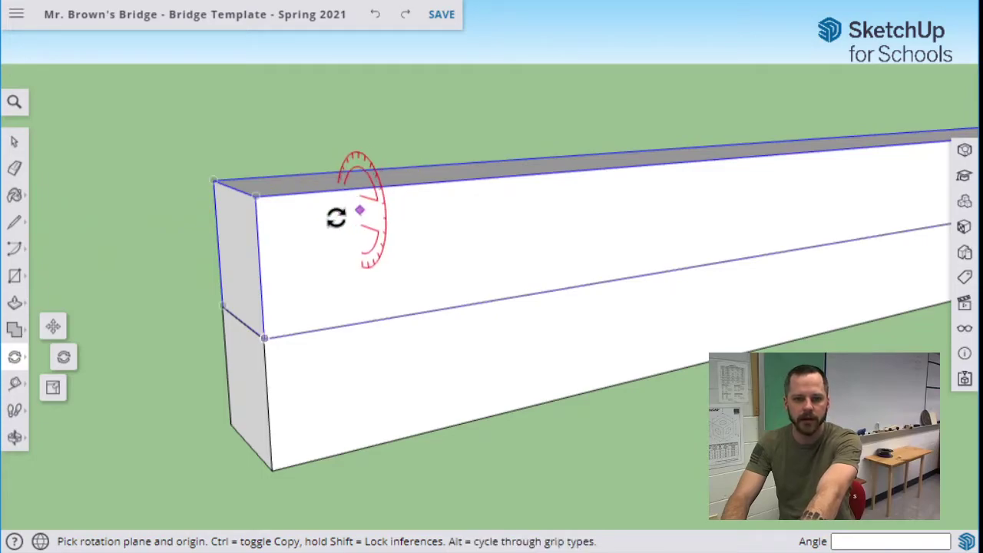
{"action": "left_click", "coordinate": [244, 263]}
{"action": "left_click", "coordinate": [218, 258]}
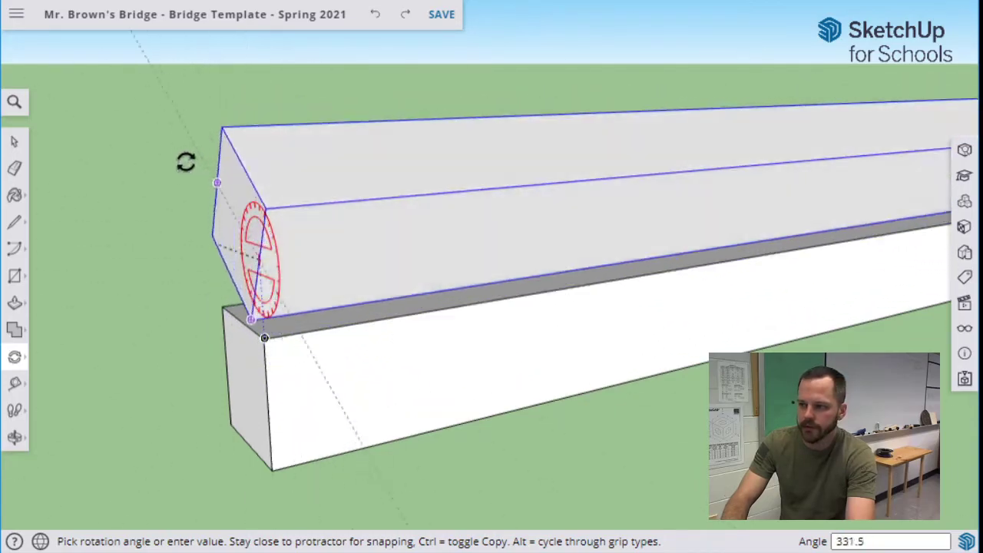
{"action": "key", "text": "Escape"}
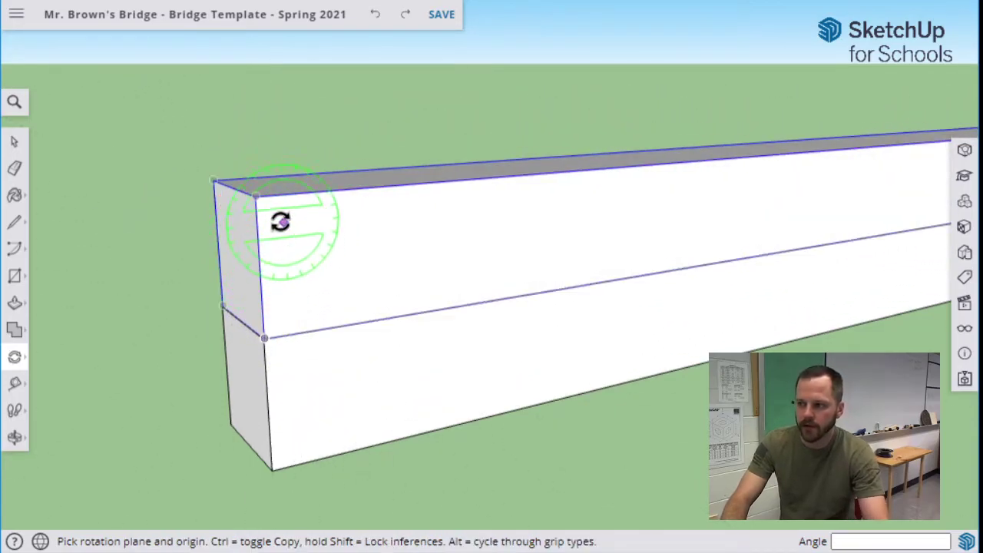
{"action": "left_click", "coordinate": [285, 185]}
{"action": "left_click", "coordinate": [409, 167]}
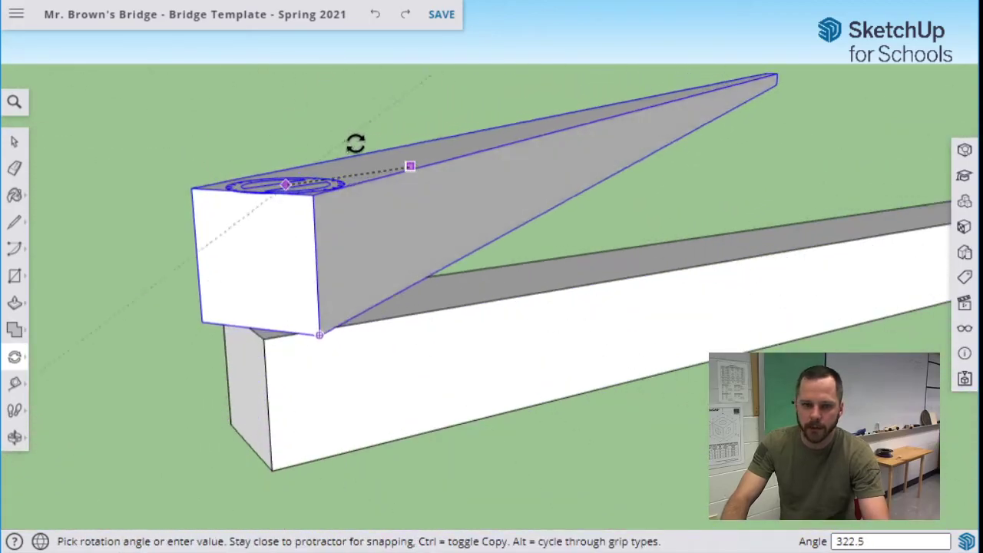
{"action": "key", "text": "Escape"}
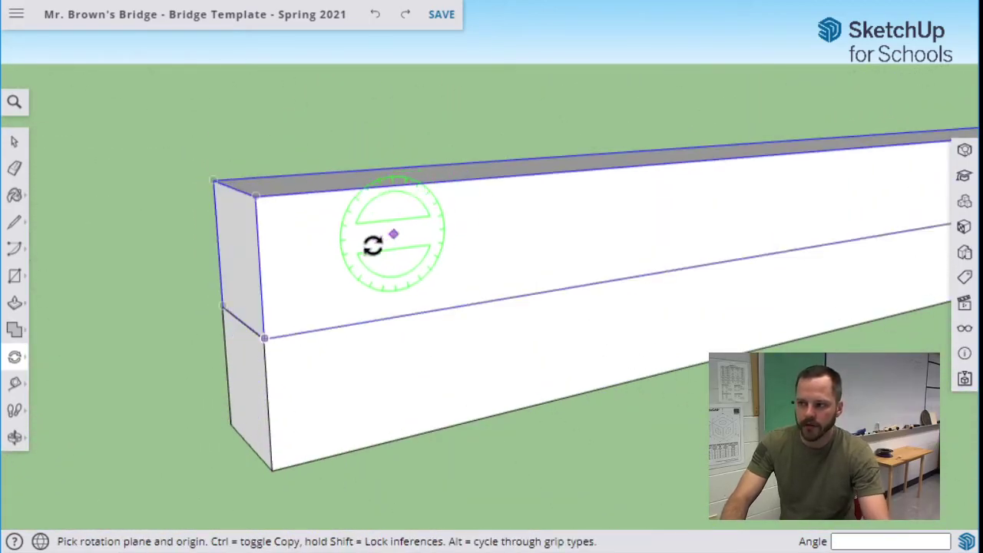
{"action": "left_click", "coordinate": [372, 242]}
{"action": "left_click", "coordinate": [467, 231]}
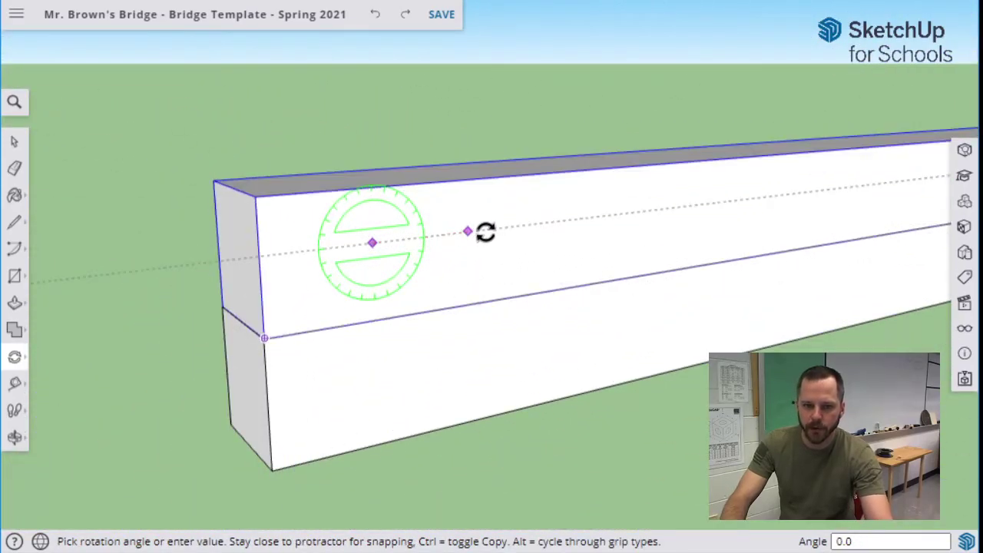
{"action": "left_click", "coordinate": [486, 232]}
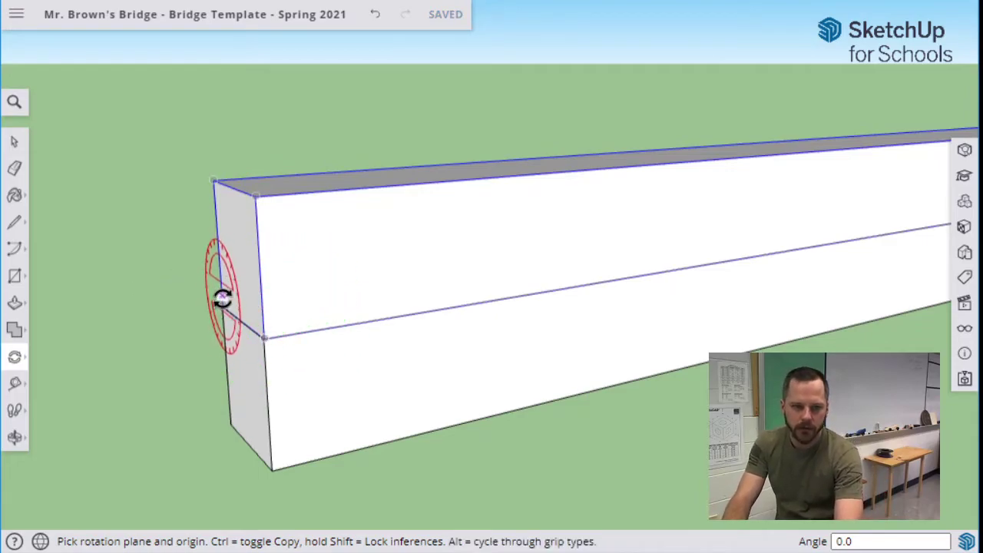
- Rotate the upper beam 60° upward, pivoting on its end corner along the beam edge
{"action": "left_click", "coordinate": [265, 338]}
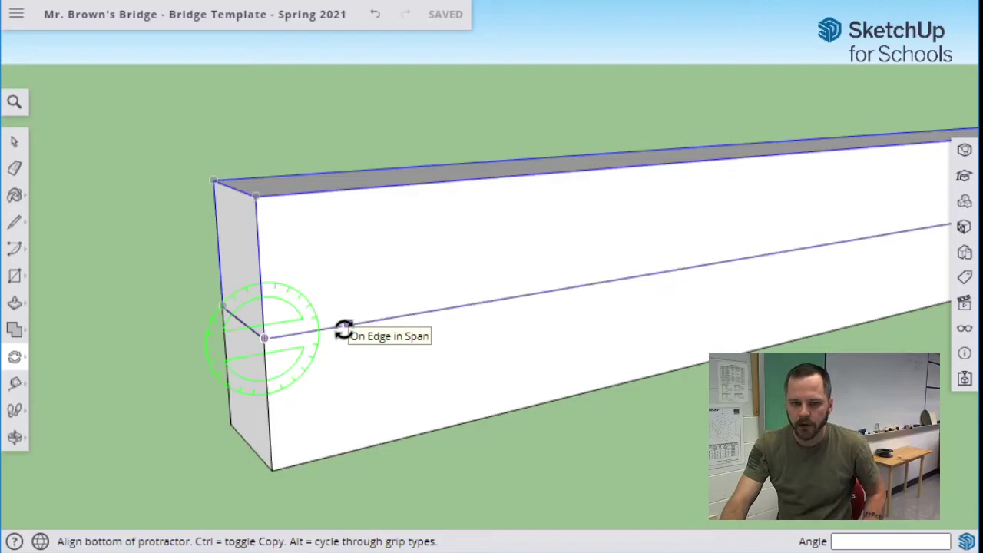
{"action": "left_click", "coordinate": [639, 278]}
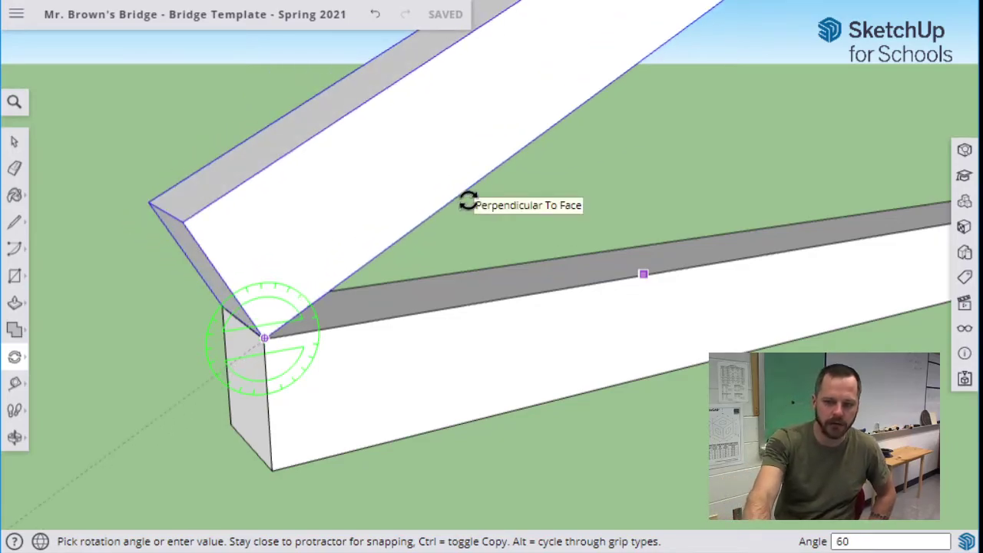
{"action": "key", "text": "Return"}
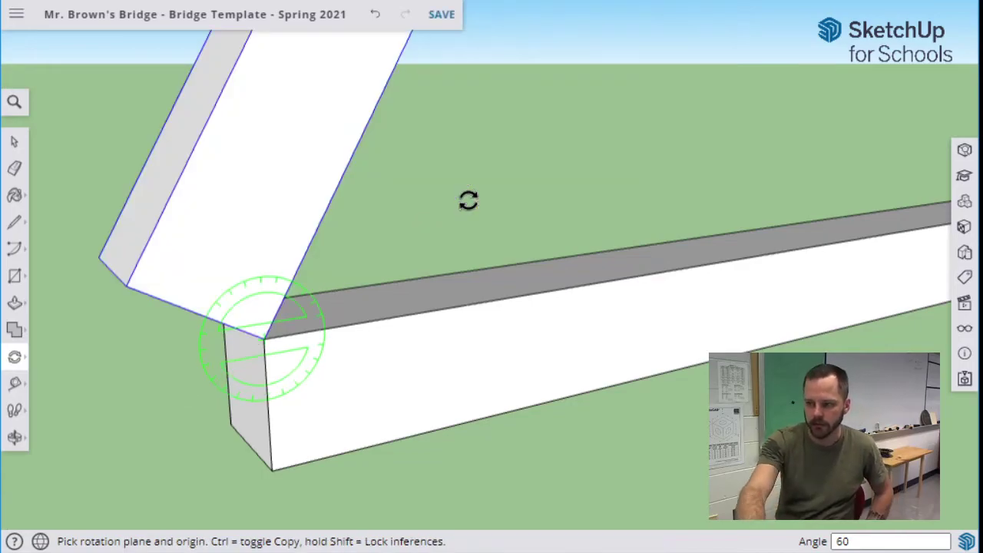
{"action": "scroll", "coordinate": [622, 196], "scroll_direction": "down", "scroll_amount": 3}
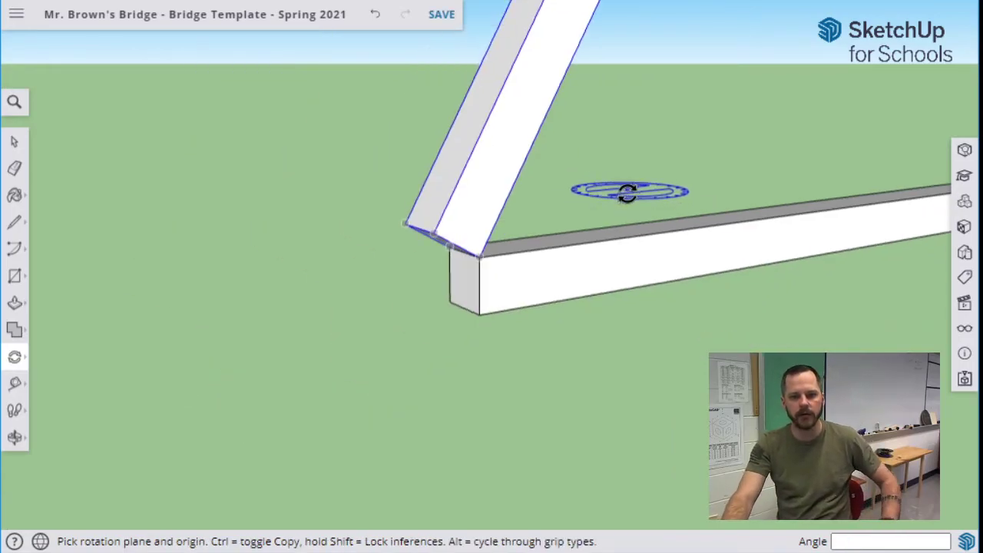
{"action": "middle_click_drag", "start_coordinate": [614, 189], "coordinate": [538, 204]}
{"action": "scroll", "coordinate": [782, 197], "scroll_direction": "down", "scroll_amount": 3}
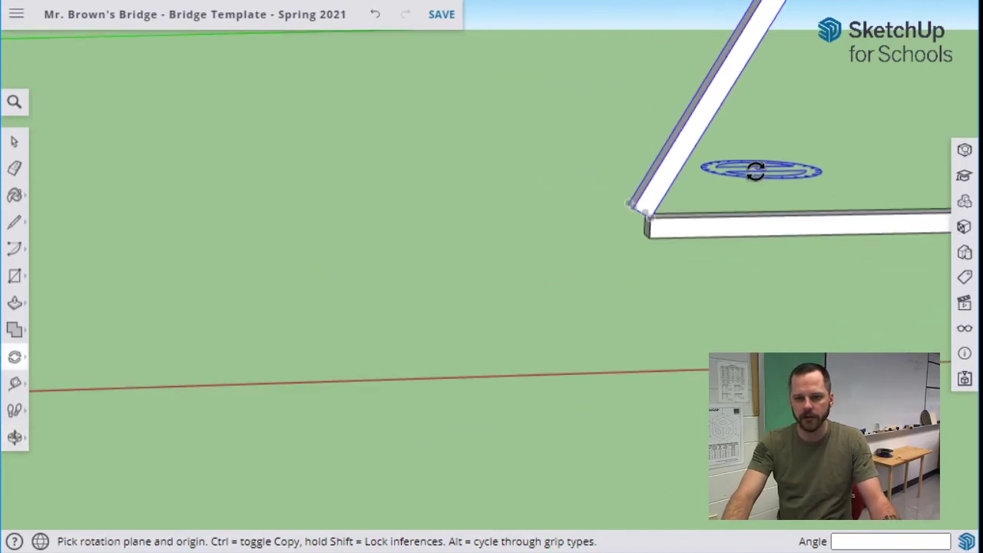
{"action": "scroll", "coordinate": [757, 169], "scroll_direction": "up", "scroll_amount": 3}
{"action": "scroll", "coordinate": [763, 161], "scroll_direction": "down", "scroll_amount": 3}
{"action": "middle_click_drag", "start_coordinate": [770, 155], "coordinate": [517, 240]}
{"action": "scroll", "coordinate": [565, 190], "scroll_direction": "down", "scroll_amount": 2}
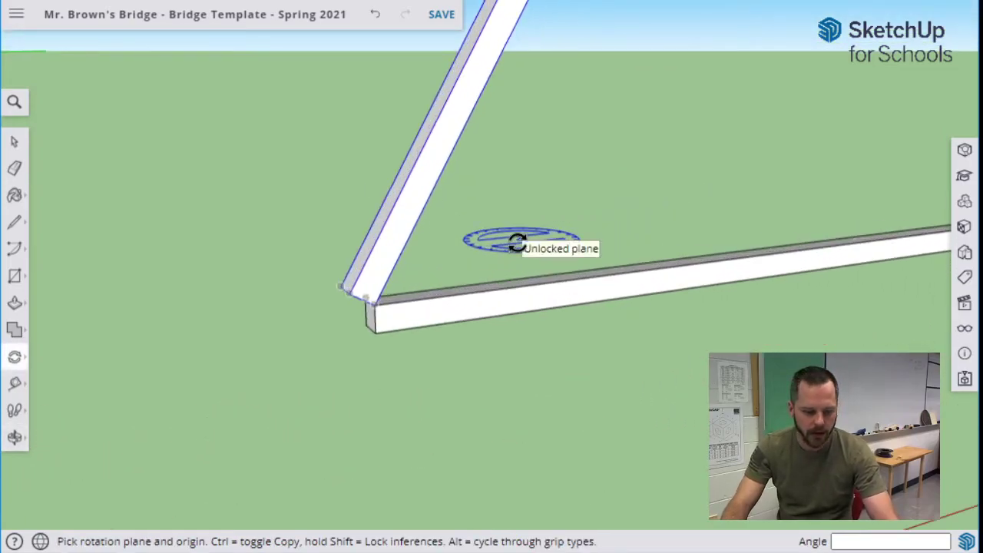
- Undo the 60° rotation and delete the upper beam
{"action": "key", "text": "ctrl+z"}
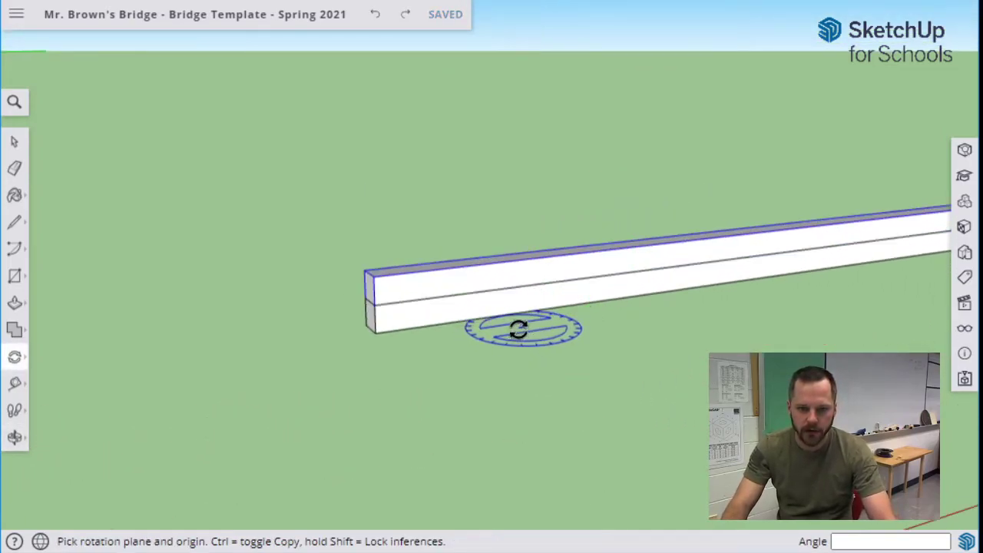
{"action": "left_click", "coordinate": [16, 141]}
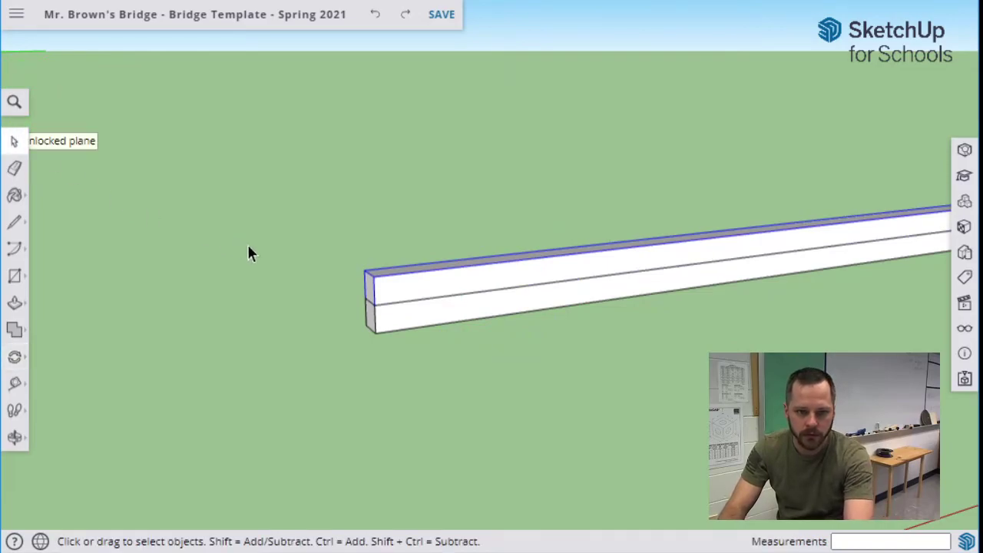
{"action": "key", "text": "Delete"}
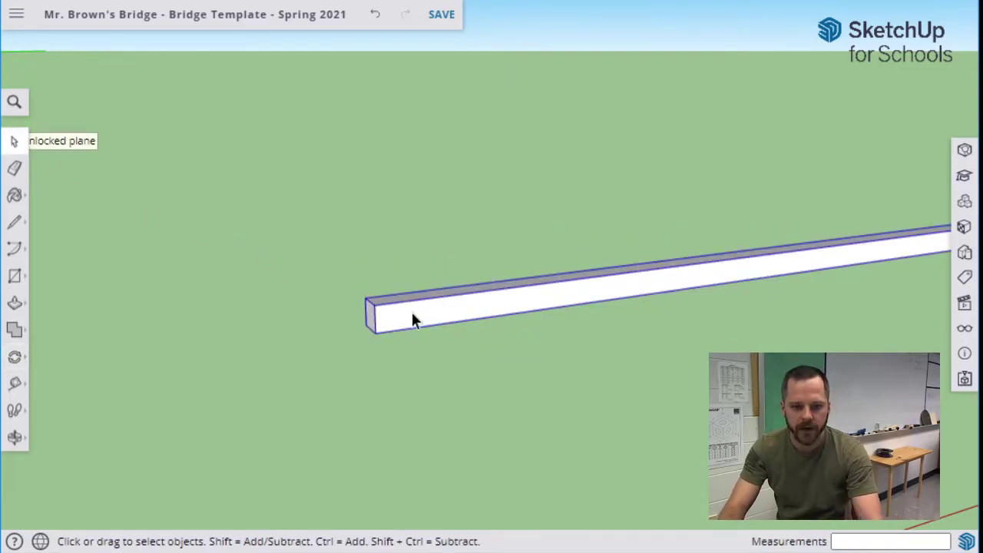
{"action": "scroll", "coordinate": [389, 331], "scroll_direction": "up", "scroll_amount": 3}
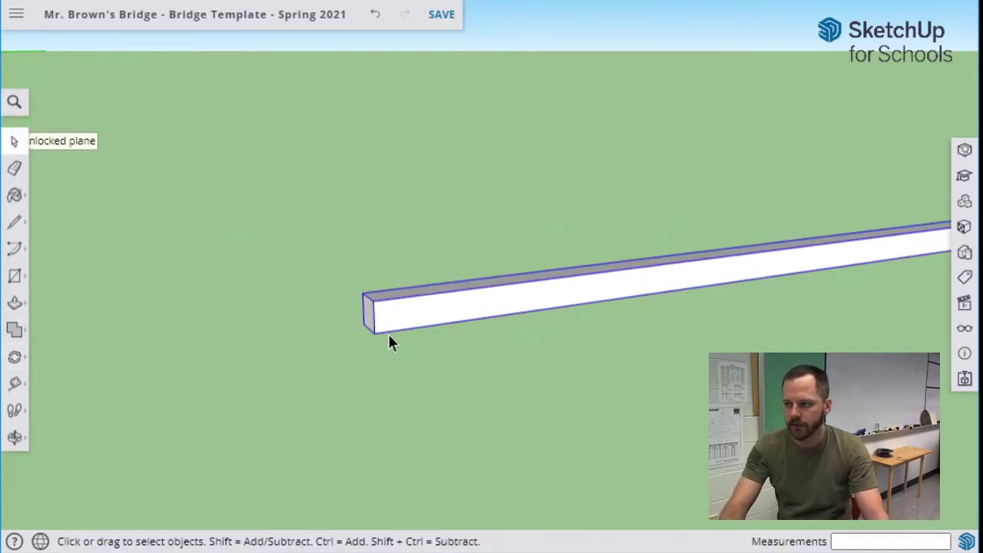
- Make a copy of the lower beam rotated 45° up about its bottom corner
{"action": "left_click", "coordinate": [16, 359]}
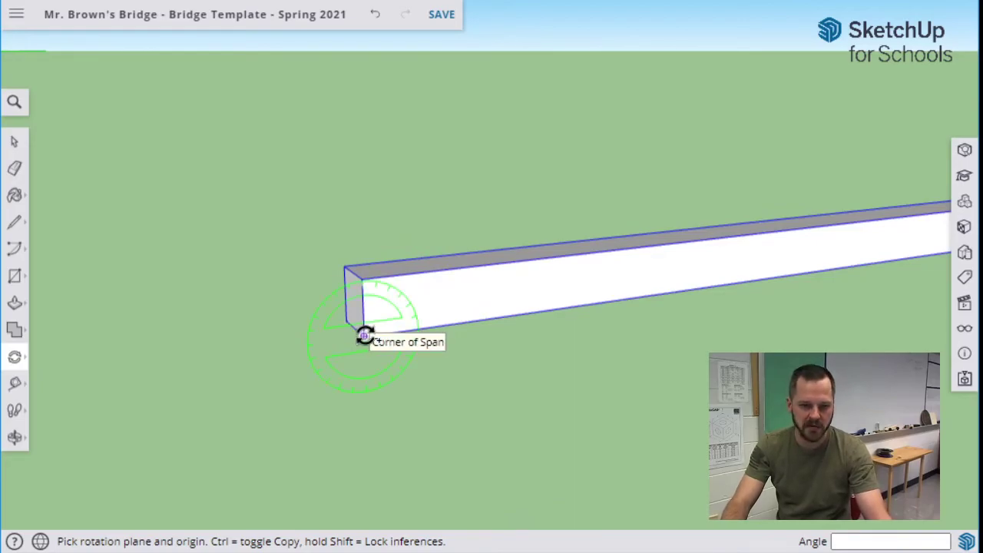
{"action": "left_click", "coordinate": [364, 335]}
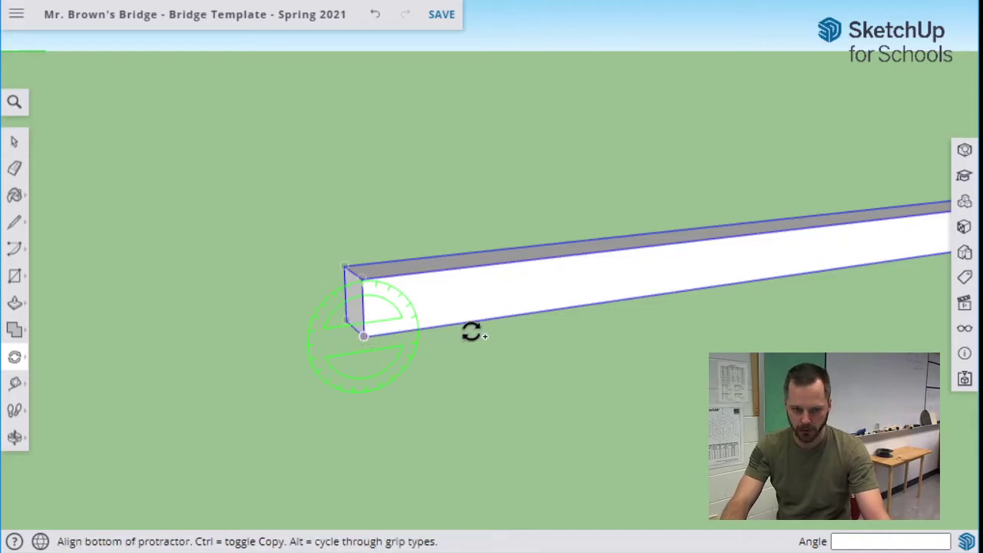
{"action": "left_click", "coordinate": [506, 285]}
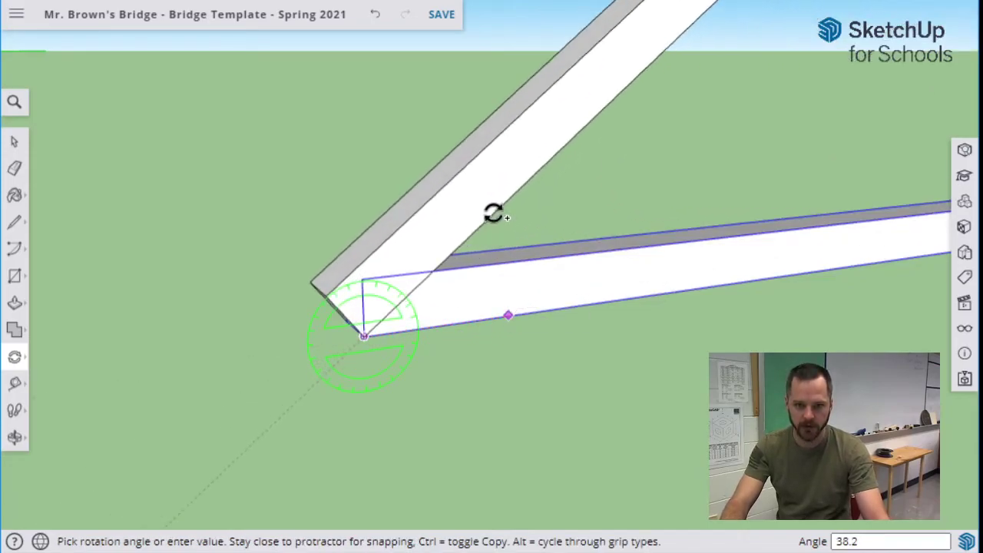
{"action": "left_click", "coordinate": [441, 196]}
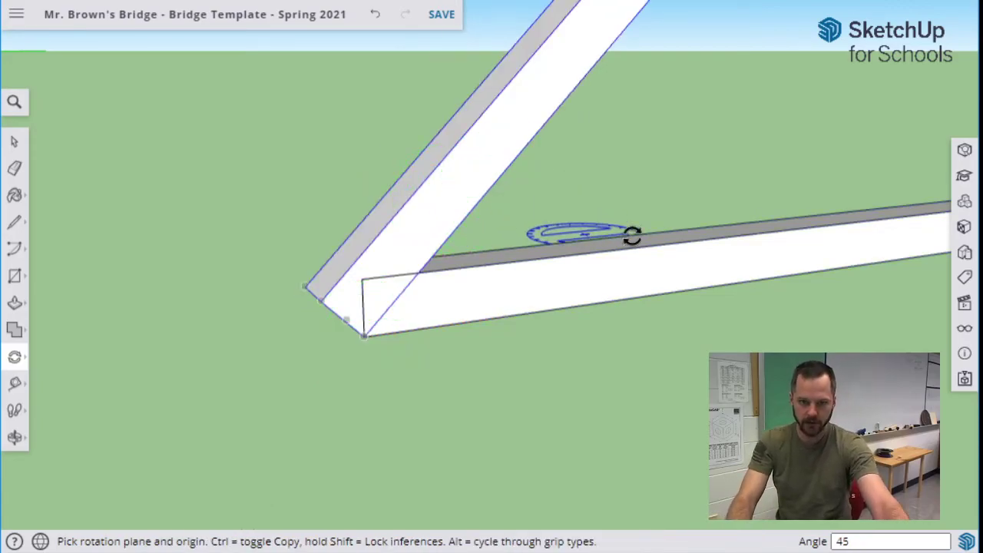
{"action": "left_click", "coordinate": [14, 142]}
{"action": "mouse_move", "coordinate": [669, 192]}
{"action": "middle_mouse_down"}
{"action": "mouse_move", "coordinate": [704, 208]}
{"action": "mouse_move", "coordinate": [638, 208]}
{"action": "mouse_move", "coordinate": [722, 139]}
{"action": "mouse_move", "coordinate": [731, 156]}
{"action": "mouse_move", "coordinate": [743, 148]}
{"action": "mouse_move", "coordinate": [736, 145]}
{"action": "mouse_move", "coordinate": [736, 162]}
{"action": "mouse_move", "coordinate": [761, 121]}
{"action": "mouse_move", "coordinate": [661, 208]}
{"action": "mouse_move", "coordinate": [676, 255]}
{"action": "mouse_move", "coordinate": [639, 244]}
{"action": "mouse_move", "coordinate": [457, 272]}
{"action": "mouse_move", "coordinate": [553, 233]}
{"action": "mouse_move", "coordinate": [788, 220]}
{"action": "mouse_move", "coordinate": [713, 213]}
{"action": "mouse_move", "coordinate": [520, 313]}
{"action": "mouse_move", "coordinate": [669, 189]}
{"action": "middle_mouse_up"}
- Zoom in on the joint and use Move to carry the horizontal beam by its corner to the diagonal's foot
{"action": "scroll", "coordinate": [669, 190], "scroll_direction": "up", "scroll_amount": 5}
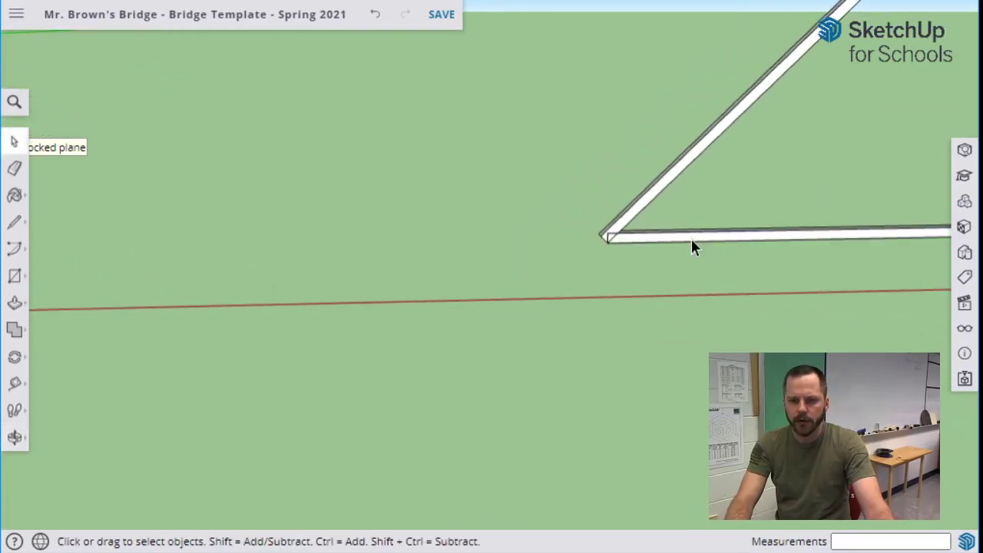
{"action": "middle_click_drag", "start_coordinate": [726, 201], "coordinate": [630, 198]}
{"action": "middle_click_drag", "start_coordinate": [457, 190], "coordinate": [593, 322]}
{"action": "scroll", "coordinate": [522, 341], "scroll_direction": "up", "scroll_amount": 5}
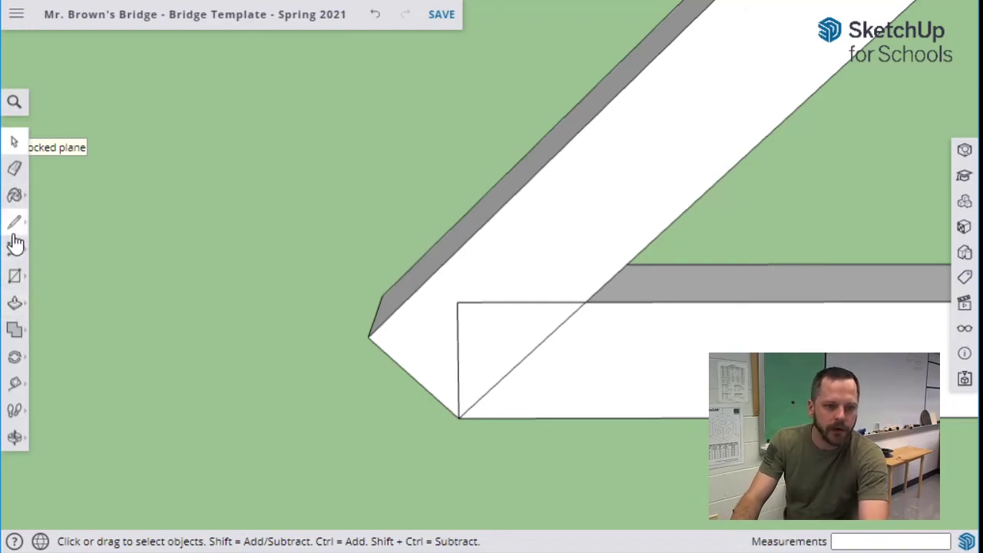
{"action": "left_click", "coordinate": [18, 353]}
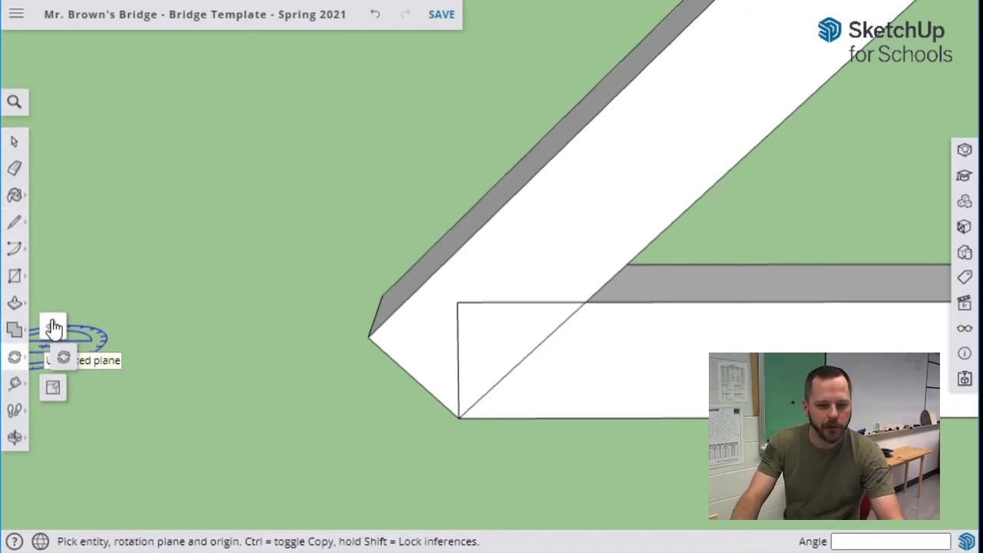
{"action": "left_click", "coordinate": [50, 325]}
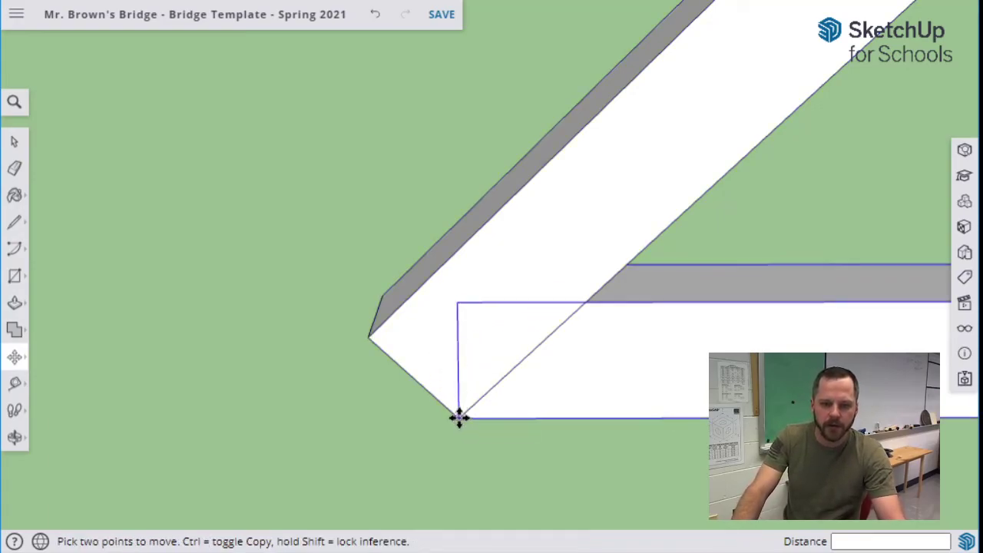
{"action": "left_click", "coordinate": [459, 417]}
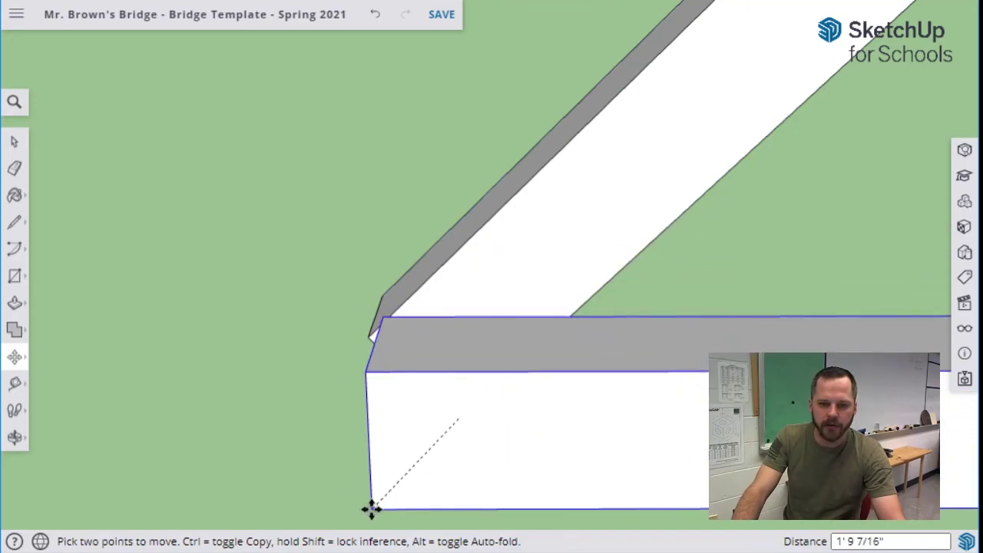
{"action": "left_click", "coordinate": [361, 505]}
- Orbit around both beams lengthwise to inspect the shared corner, then return to the Select tool
{"action": "mouse_move", "coordinate": [517, 433]}
{"action": "middle_mouse_down"}
{"action": "mouse_move", "coordinate": [683, 417]}
{"action": "mouse_move", "coordinate": [484, 413]}
{"action": "mouse_move", "coordinate": [532, 418]}
{"action": "mouse_move", "coordinate": [548, 346]}
{"action": "middle_mouse_up"}
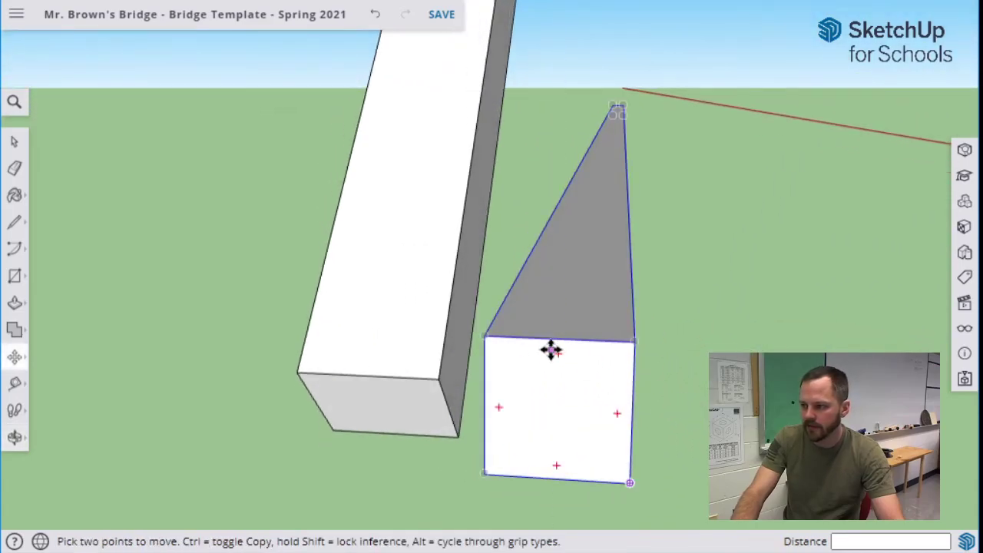
{"action": "left_click", "coordinate": [485, 333]}
{"action": "mouse_move", "coordinate": [432, 376]}
{"action": "middle_mouse_down"}
{"action": "mouse_move", "coordinate": [676, 392]}
{"action": "mouse_move", "coordinate": [428, 376]}
{"action": "mouse_move", "coordinate": [345, 355]}
{"action": "mouse_move", "coordinate": [359, 366]}
{"action": "mouse_move", "coordinate": [187, 376]}
{"action": "mouse_move", "coordinate": [325, 377]}
{"action": "mouse_move", "coordinate": [358, 389]}
{"action": "mouse_move", "coordinate": [324, 384]}
{"action": "mouse_move", "coordinate": [323, 374]}
{"action": "mouse_move", "coordinate": [226, 391]}
{"action": "mouse_move", "coordinate": [320, 394]}
{"action": "mouse_move", "coordinate": [213, 389]}
{"action": "mouse_move", "coordinate": [4, 437]}
{"action": "middle_mouse_up"}
{"action": "left_click", "coordinate": [15, 436]}
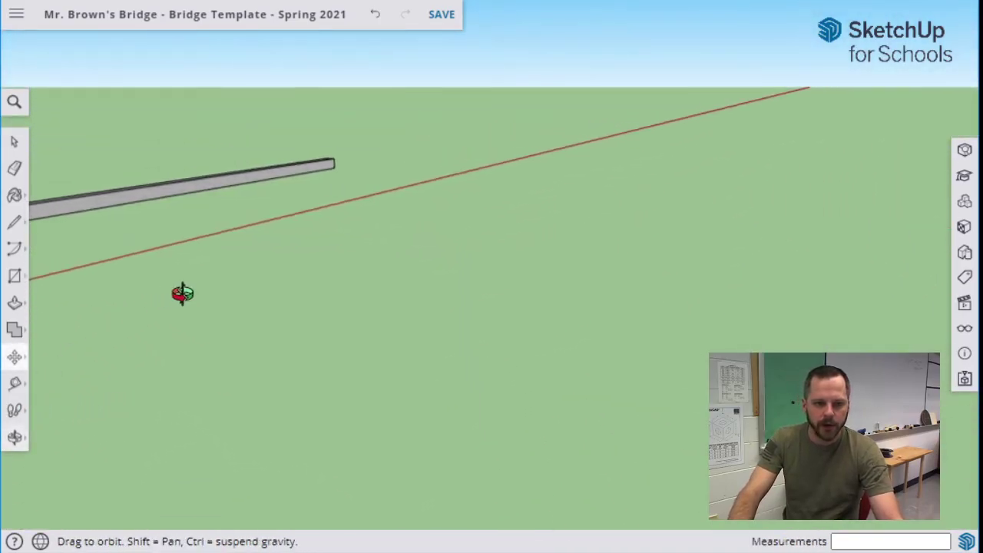
{"action": "left_click_drag", "start_coordinate": [182, 291], "coordinate": [355, 262]}
{"action": "middle_click_drag", "start_coordinate": [355, 262], "coordinate": [18, 127]}
{"action": "left_click", "coordinate": [14, 142]}
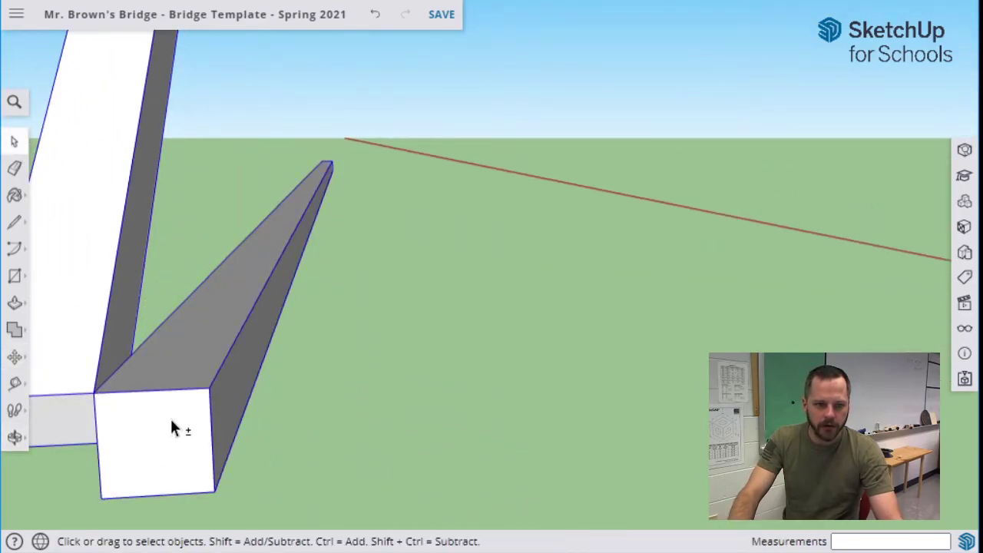